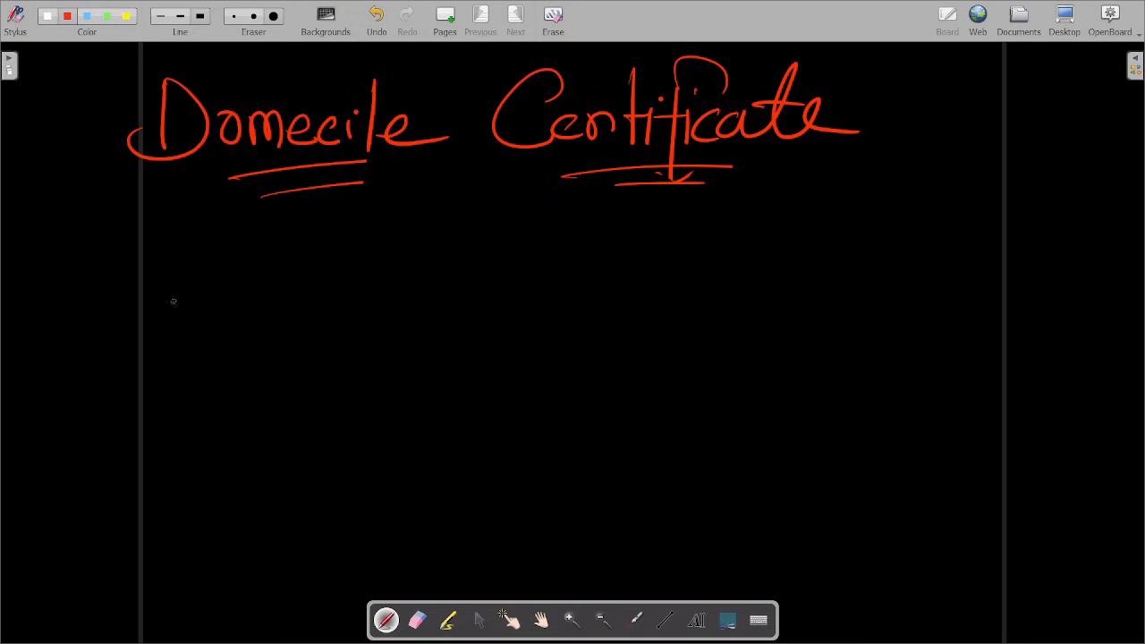
# Step: Handwrite a circled number 1 followed by "Panchayet Residential Certificate" in red below the board's title
pyautogui.moveTo(180, 283); pyautogui.dragTo(186, 322)
pyautogui.moveTo(188, 268)
pyautogui.mouseDown()
pyautogui.moveTo(165, 333)
pyautogui.moveTo(190, 269)
pyautogui.mouseUp()
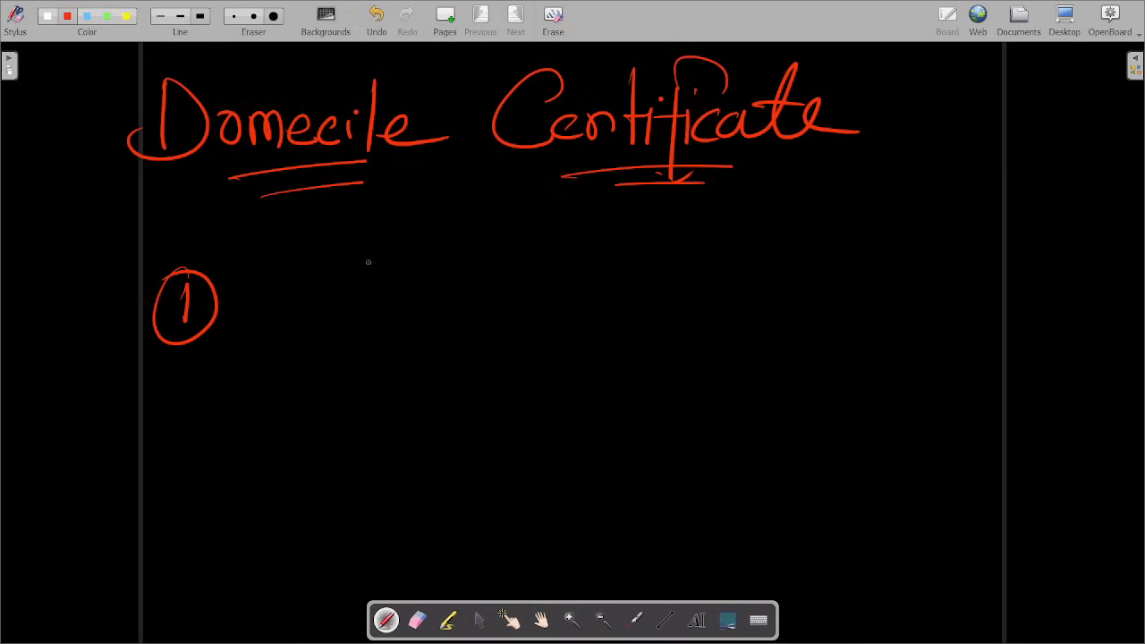
pyautogui.moveTo(296, 265); pyautogui.dragTo(293, 330)
pyautogui.moveTo(294, 234); pyautogui.dragTo(309, 288)
pyautogui.moveTo(338, 290)
pyautogui.mouseDown()
pyautogui.moveTo(333, 299)
pyautogui.moveTo(360, 296)
pyautogui.moveTo(381, 315)
pyautogui.mouseUp()
pyautogui.moveTo(392, 302)
pyautogui.mouseDown()
pyautogui.moveTo(408, 287)
pyautogui.moveTo(420, 309)
pyautogui.moveTo(470, 283)
pyautogui.moveTo(501, 333)
pyautogui.moveTo(565, 304)
pyautogui.moveTo(624, 317)
pyautogui.moveTo(662, 288)
pyautogui.mouseUp()
pyautogui.moveTo(716, 240)
pyautogui.mouseDown()
pyautogui.moveTo(711, 309)
pyautogui.moveTo(791, 281)
pyautogui.moveTo(841, 294)
pyautogui.moveTo(871, 278)
pyautogui.moveTo(902, 293)
pyautogui.moveTo(952, 272)
pyautogui.moveTo(1016, 308)
pyautogui.mouseUp()
pyautogui.moveTo(673, 374)
pyautogui.mouseDown()
pyautogui.moveTo(687, 421)
pyautogui.moveTo(761, 439)
pyautogui.mouseUp()
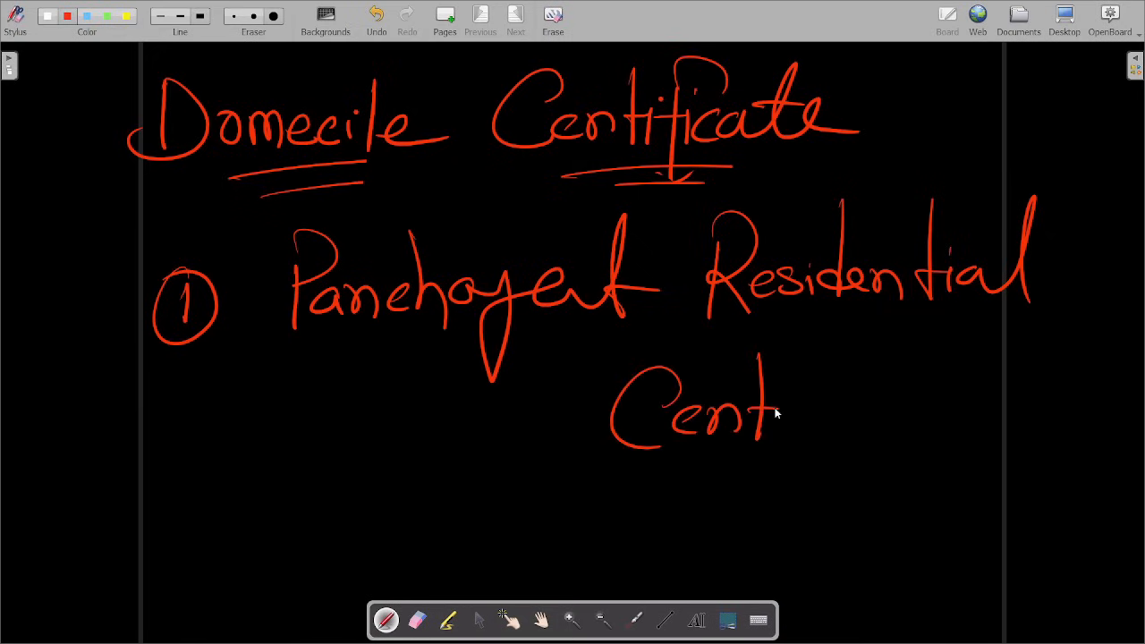
pyautogui.moveTo(790, 417)
pyautogui.mouseDown()
pyautogui.moveTo(822, 417)
pyautogui.moveTo(886, 358)
pyautogui.moveTo(940, 420)
pyautogui.mouseUp()
# Step: Underline the words of the handwritten Panchayet Residential Certificate item with red strokes
pyautogui.moveTo(688, 484); pyautogui.dragTo(870, 466)
pyautogui.moveTo(743, 498); pyautogui.dragTo(841, 483)
pyautogui.moveTo(728, 324); pyautogui.dragTo(970, 308)
pyautogui.moveTo(775, 335); pyautogui.dragTo(945, 323)
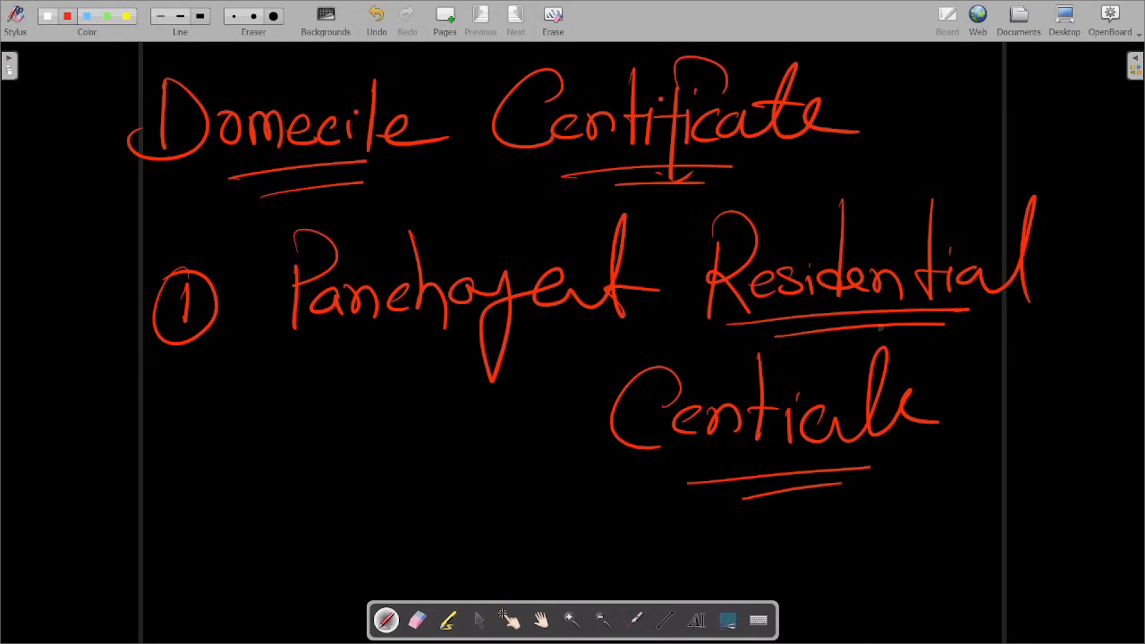
pyautogui.moveTo(675, 504); pyautogui.dragTo(830, 490)
pyautogui.moveTo(347, 365); pyautogui.dragTo(560, 347)
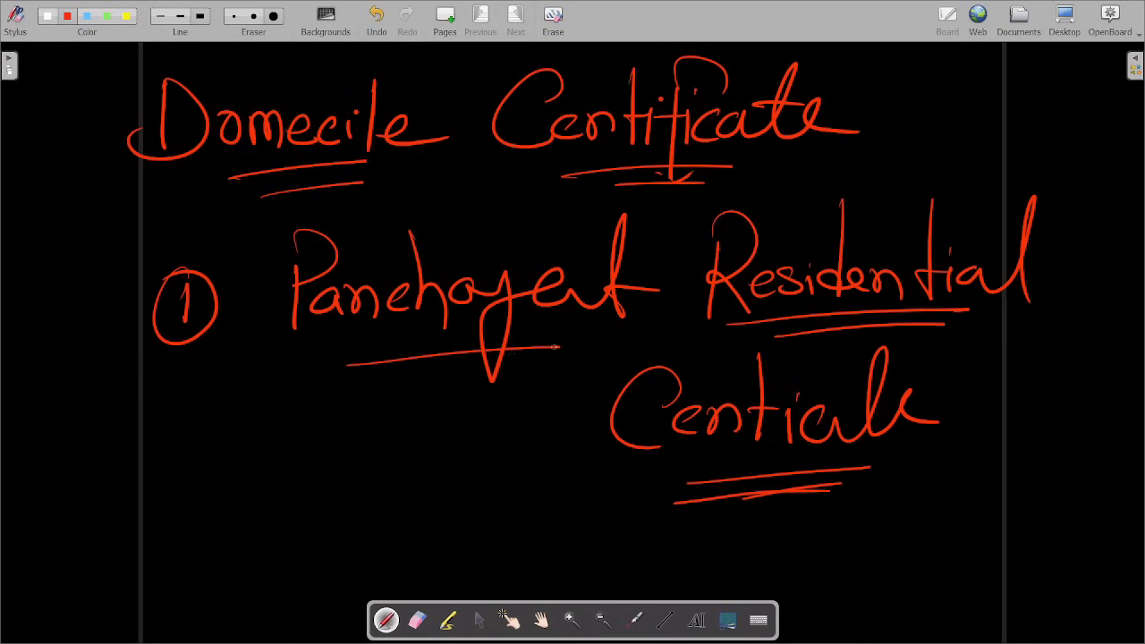
pyautogui.moveTo(431, 383); pyautogui.dragTo(516, 363)
pyautogui.moveTo(820, 366); pyautogui.dragTo(914, 351)
# Step: Switch to Chrome and open the login page of the West Bengal eDistrict portal from the search results
pyautogui.click(1065, 20)
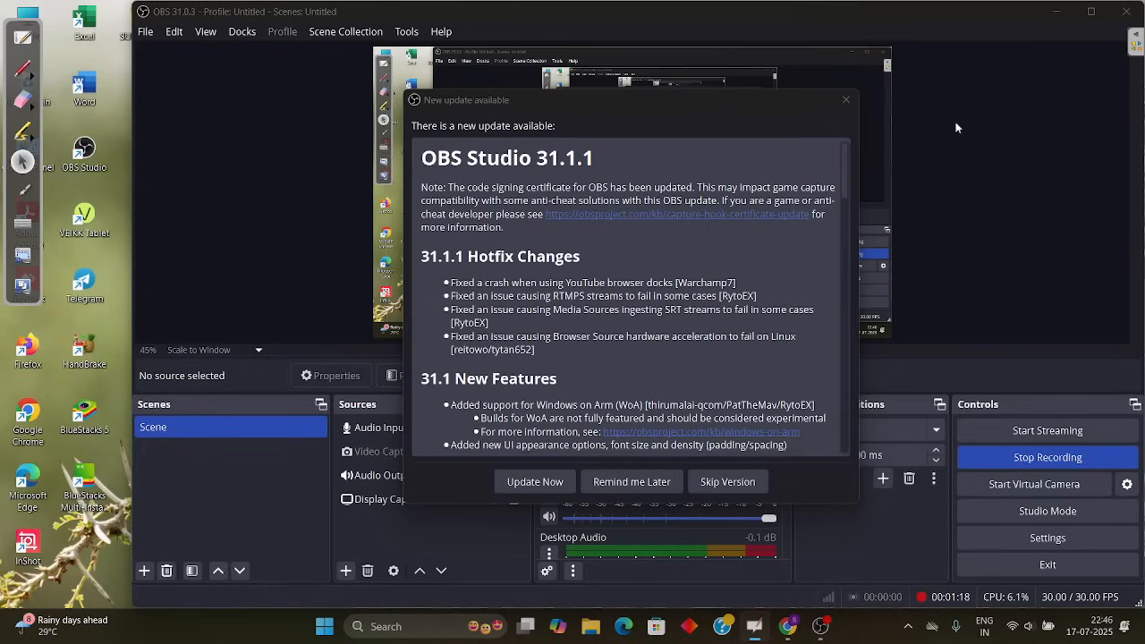
pyautogui.click(787, 627)
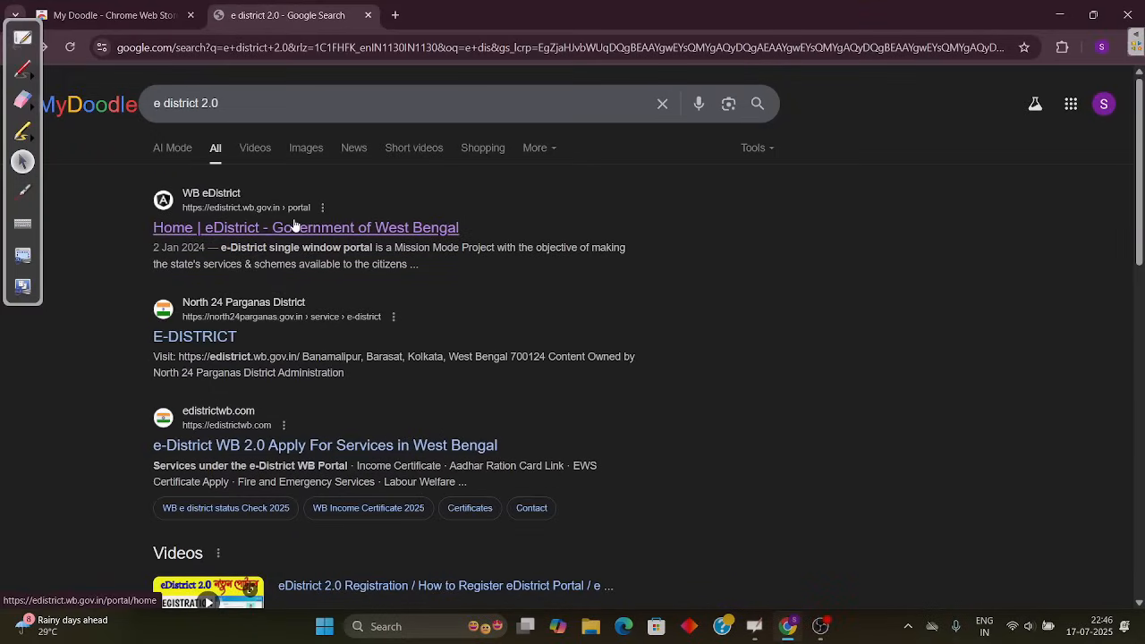
pyautogui.click(234, 229)
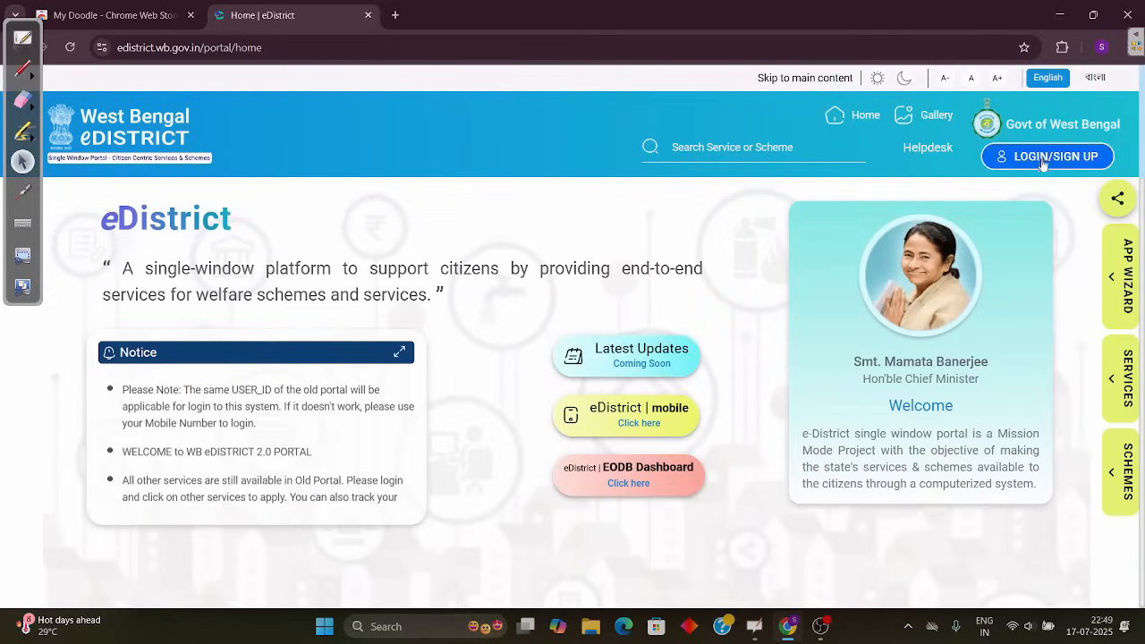
pyautogui.click(1043, 159)
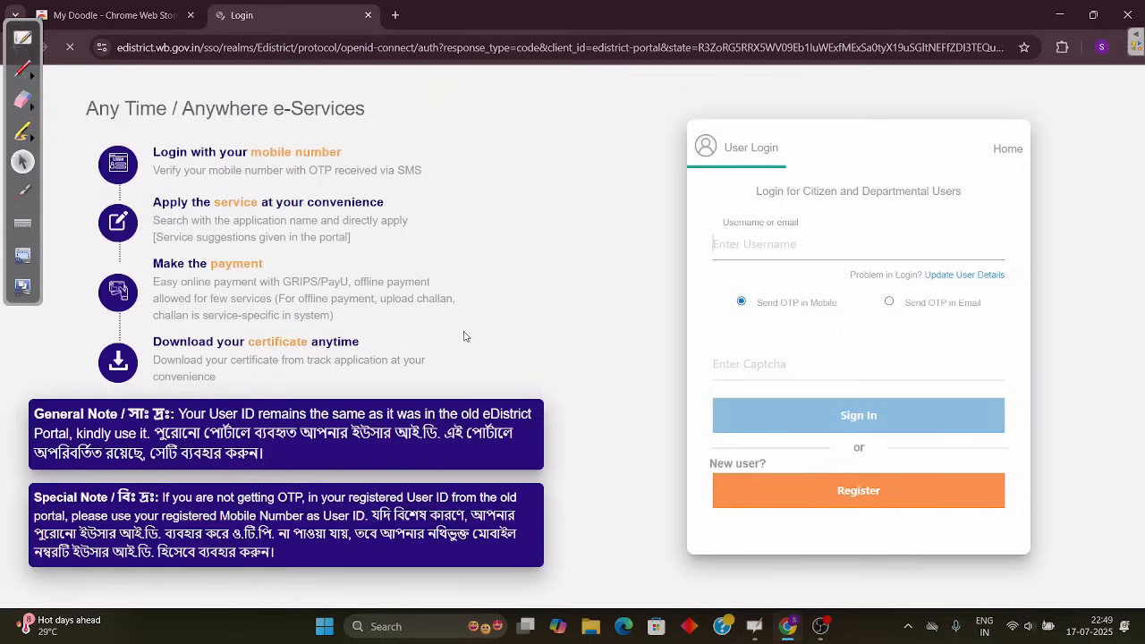
# Step: Try out the new-user registration form with a sample username and return to the login form
pyautogui.click(764, 249)
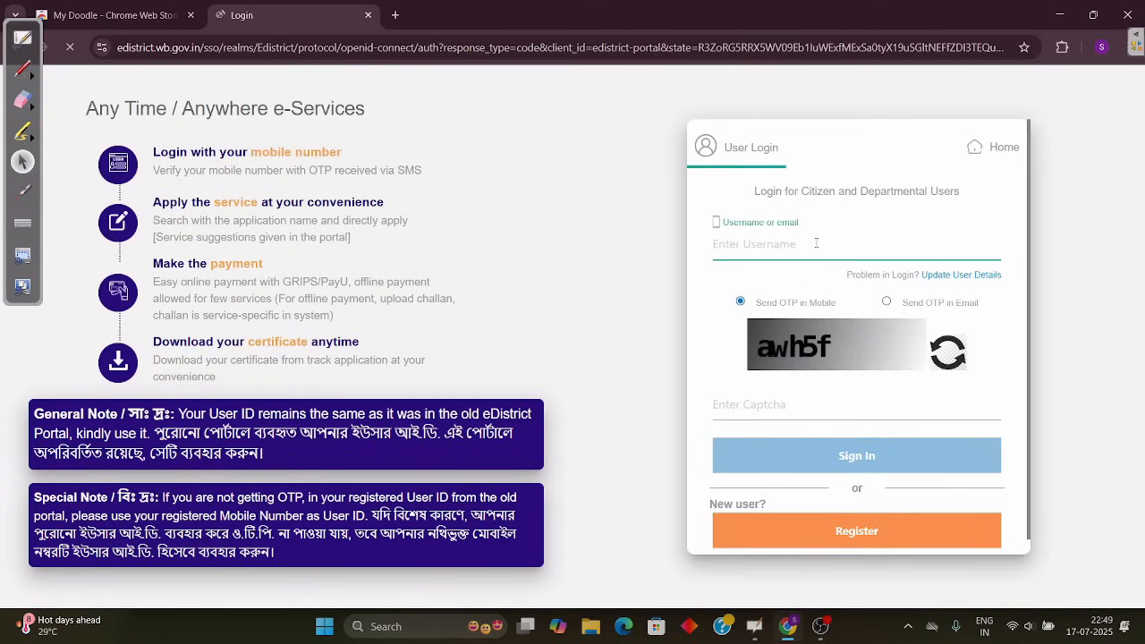
pyautogui.click(860, 536)
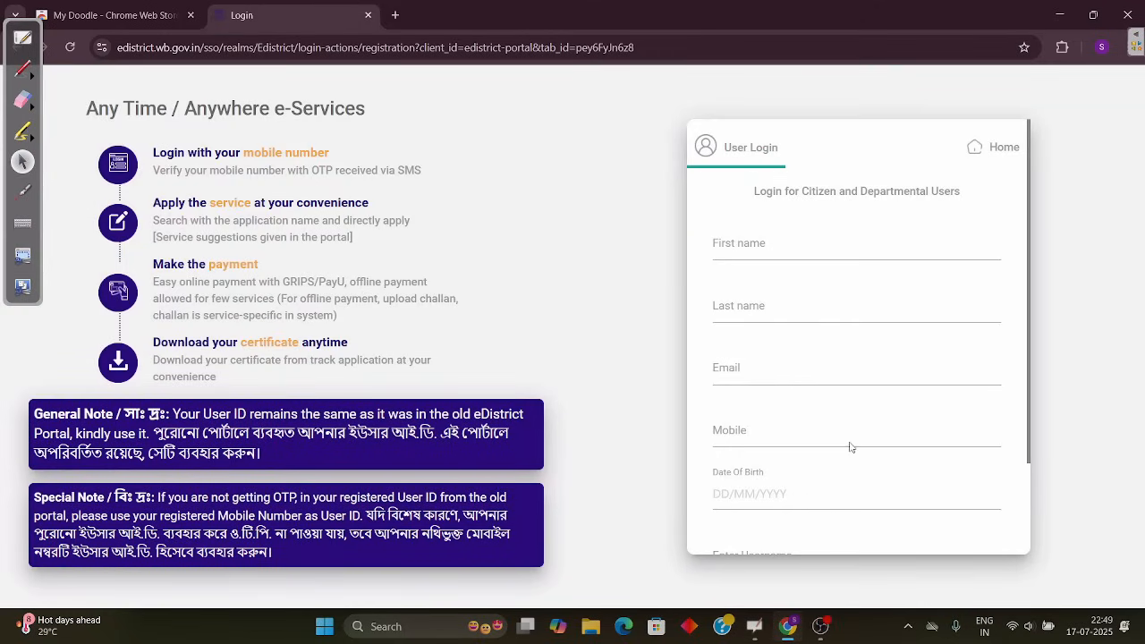
pyautogui.scroll(-2, 851, 447)
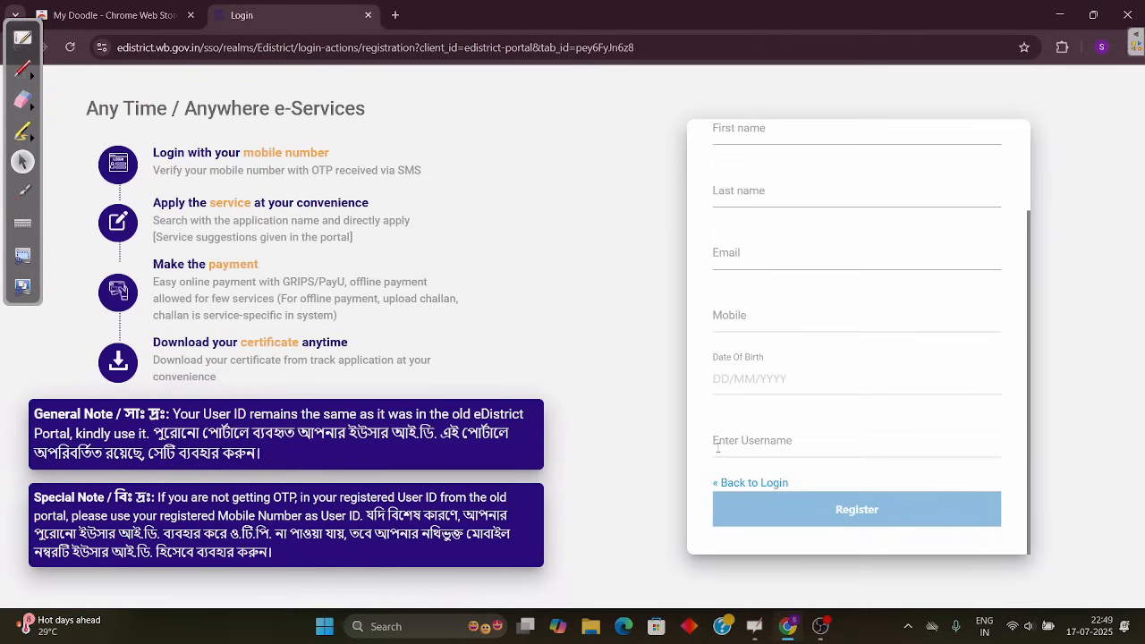
pyautogui.click(774, 443)
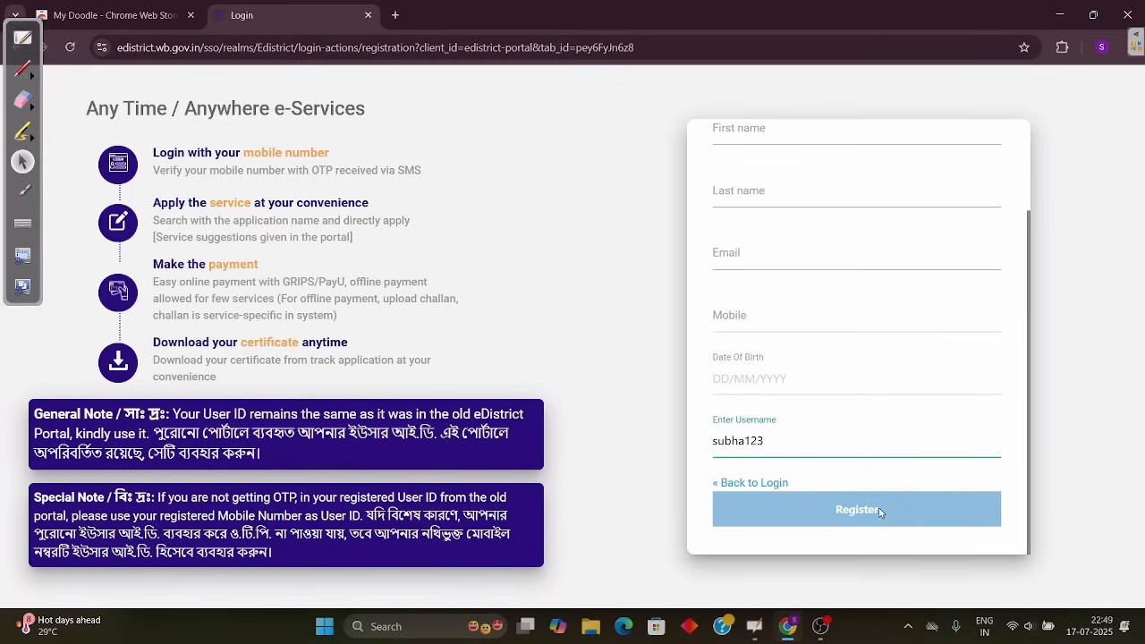
pyautogui.click(763, 487)
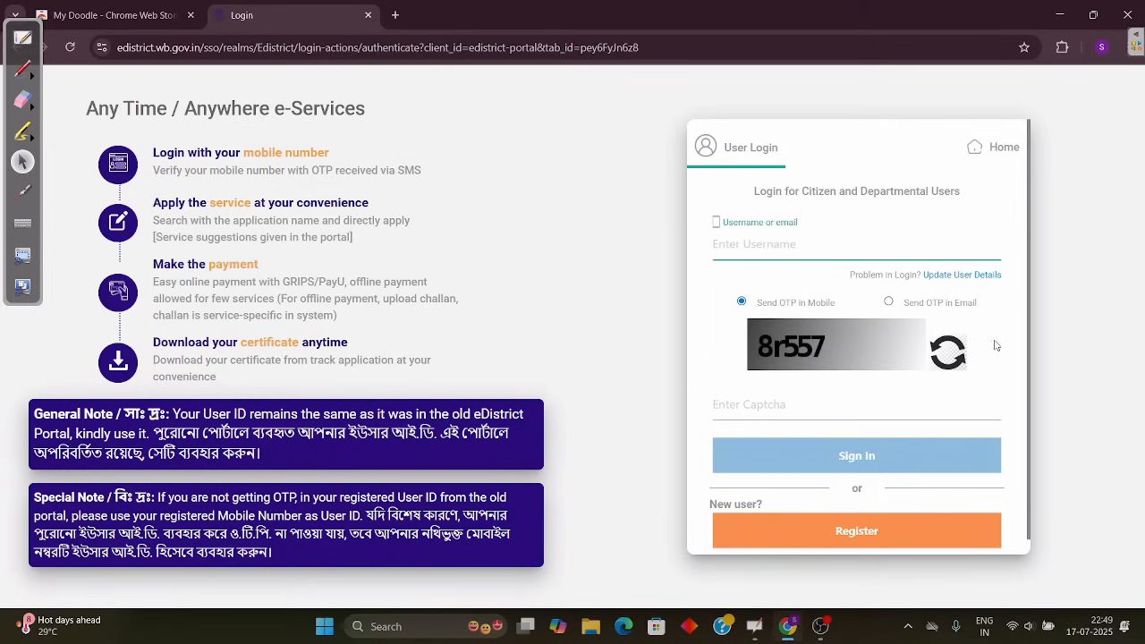
# Step: Enter the captcha code in the login form and activate the username field
pyautogui.click(774, 405)
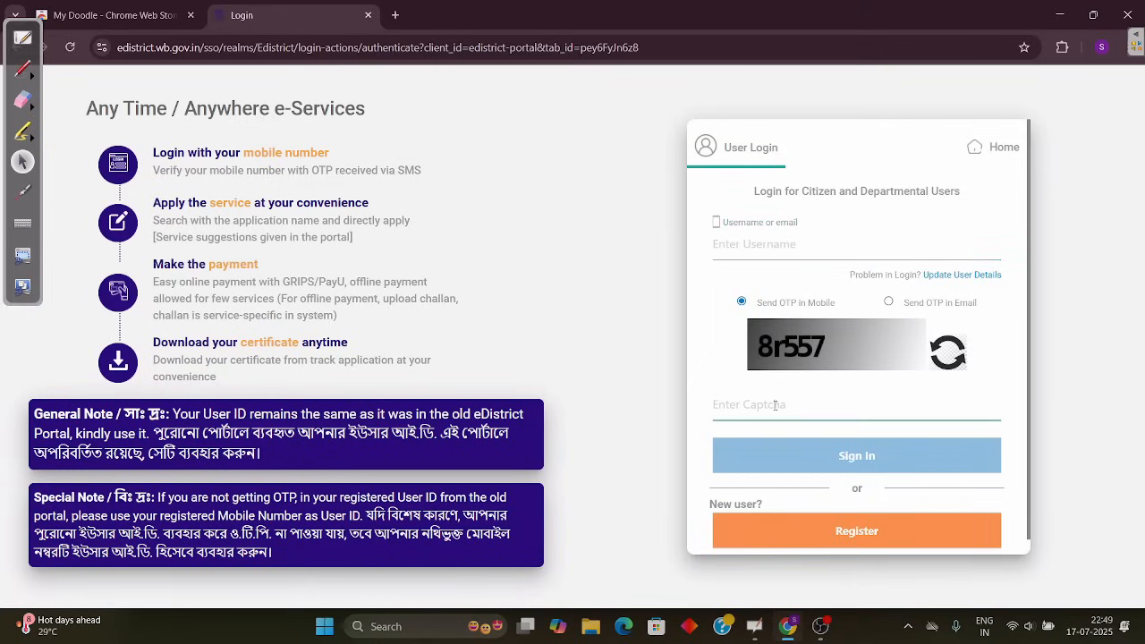
pyautogui.write('8r557')
pyautogui.click(783, 249)
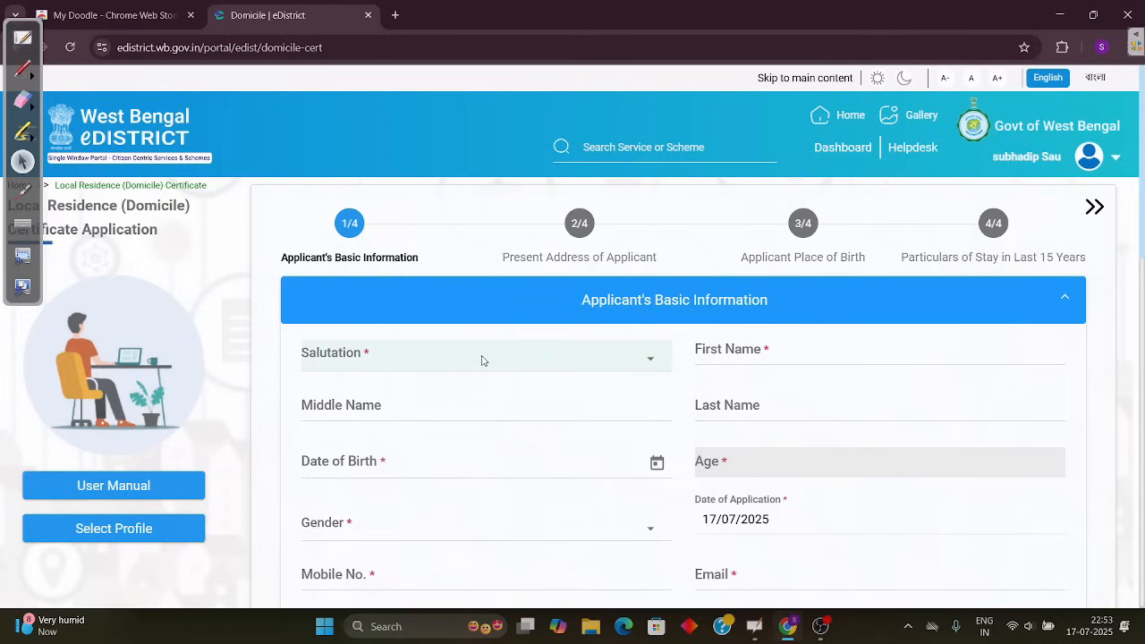
# Step: Set the applicant's salutation to Mr. and go through the name and date of birth fields
pyautogui.click(556, 358)
pyautogui.click(452, 389)
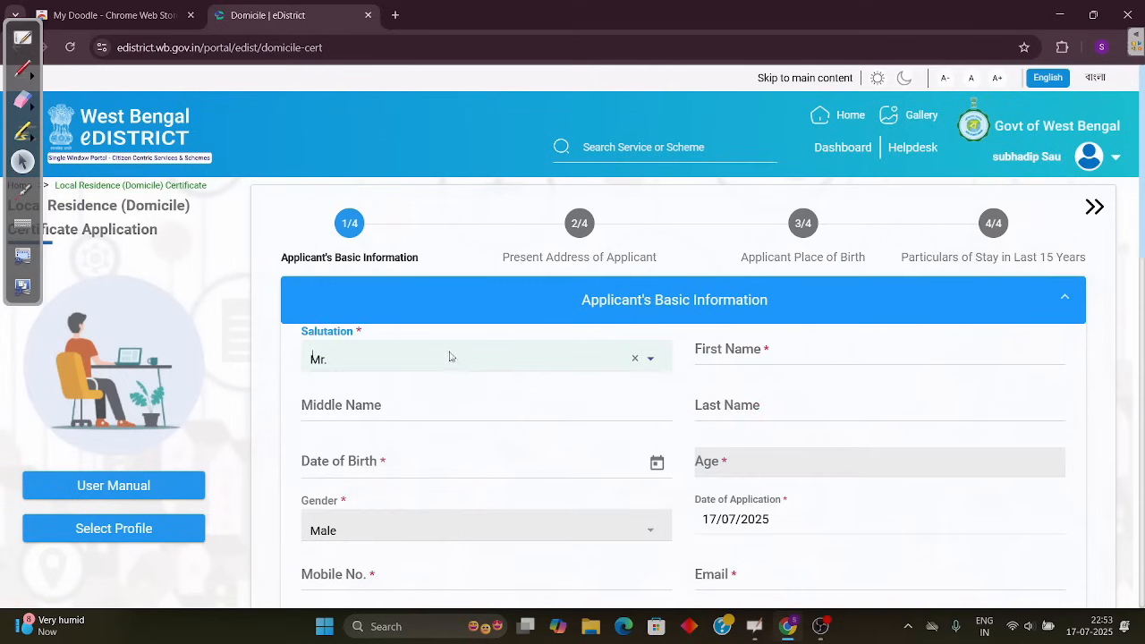
pyautogui.click(770, 351)
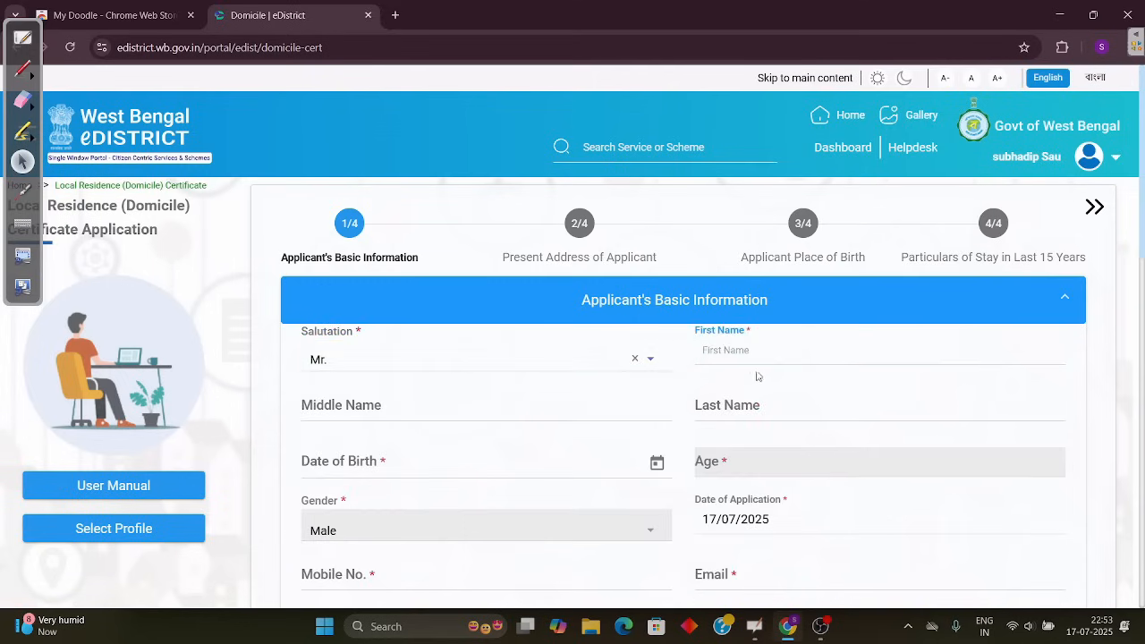
pyautogui.click(528, 404)
pyautogui.click(767, 405)
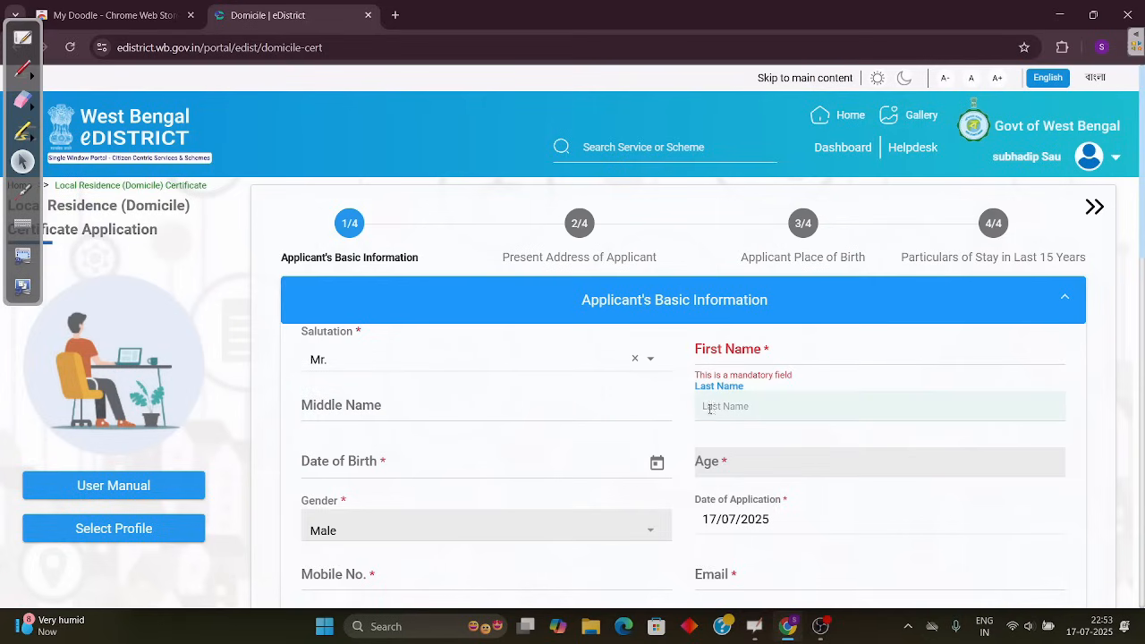
pyautogui.click(507, 462)
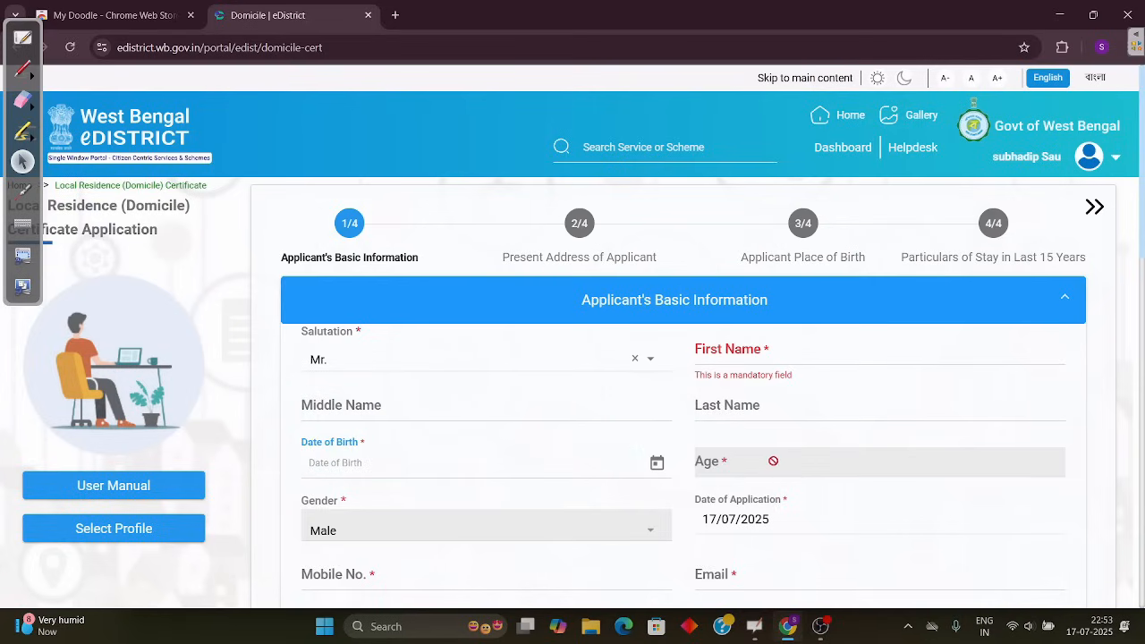
# Step: Examine the mobile number, email and Aadhaar number fields in the applicant's basic information
pyautogui.scroll(-2, 576, 489)
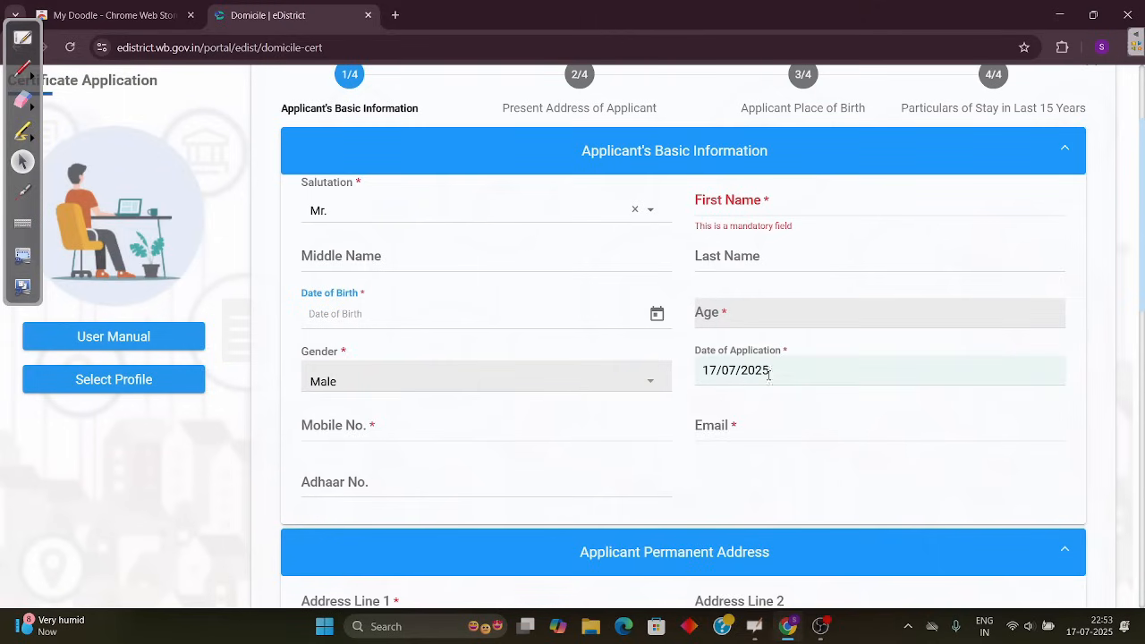
pyautogui.click(516, 424)
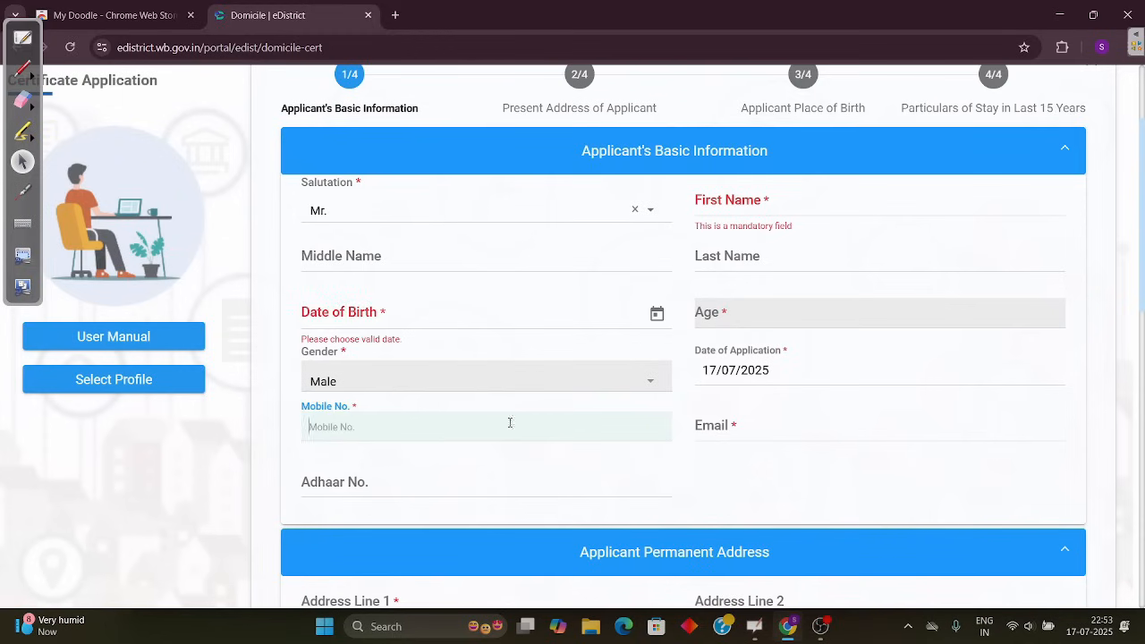
pyautogui.click(746, 424)
pyautogui.click(491, 473)
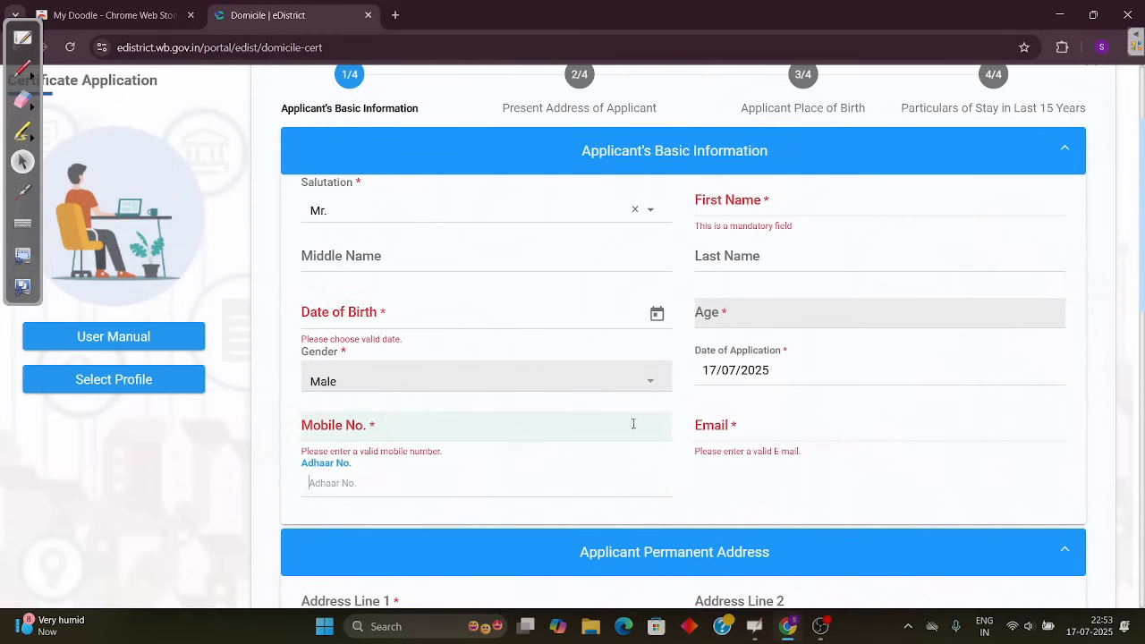
# Step: Examine the address line, pin code and state fields in the applicant's permanent address section
pyautogui.scroll(-4, 570, 501)
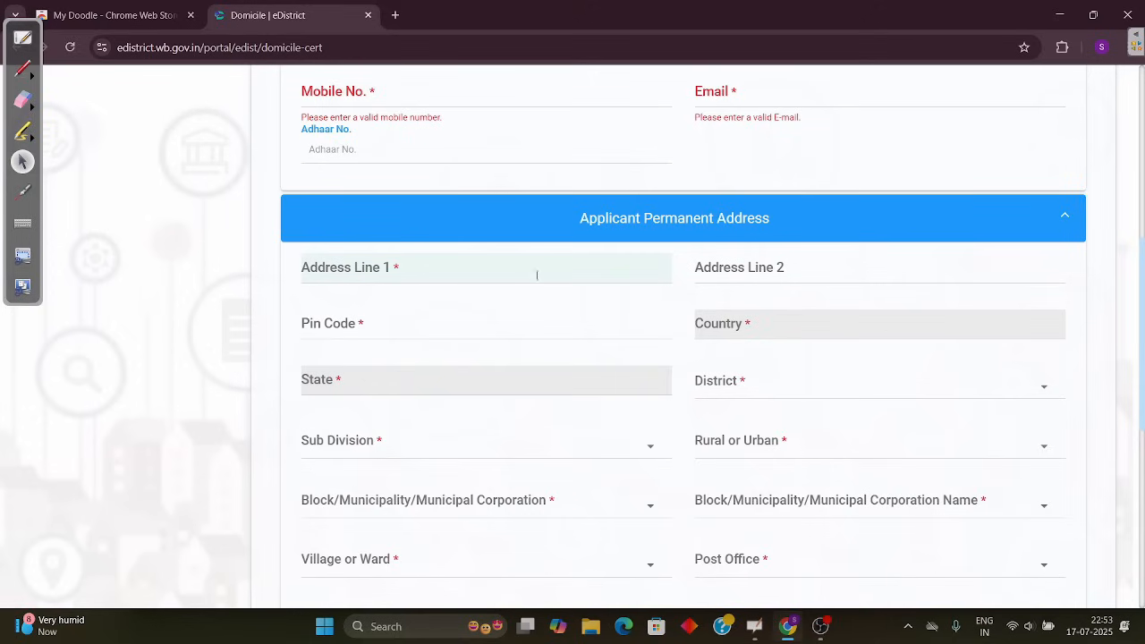
pyautogui.click(444, 277)
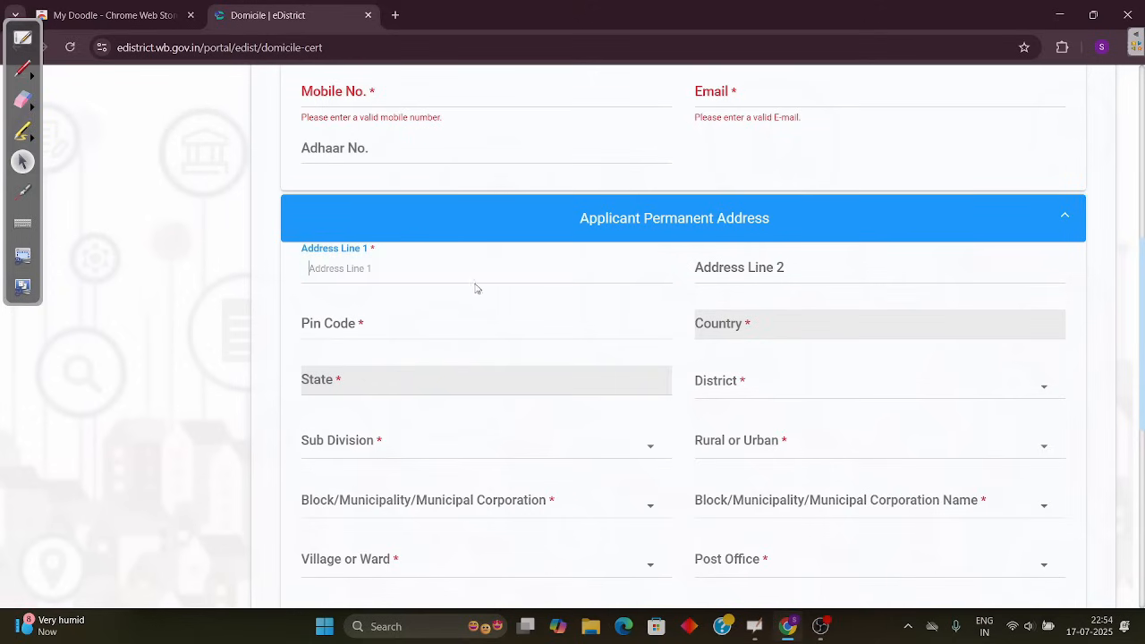
pyautogui.click(783, 262)
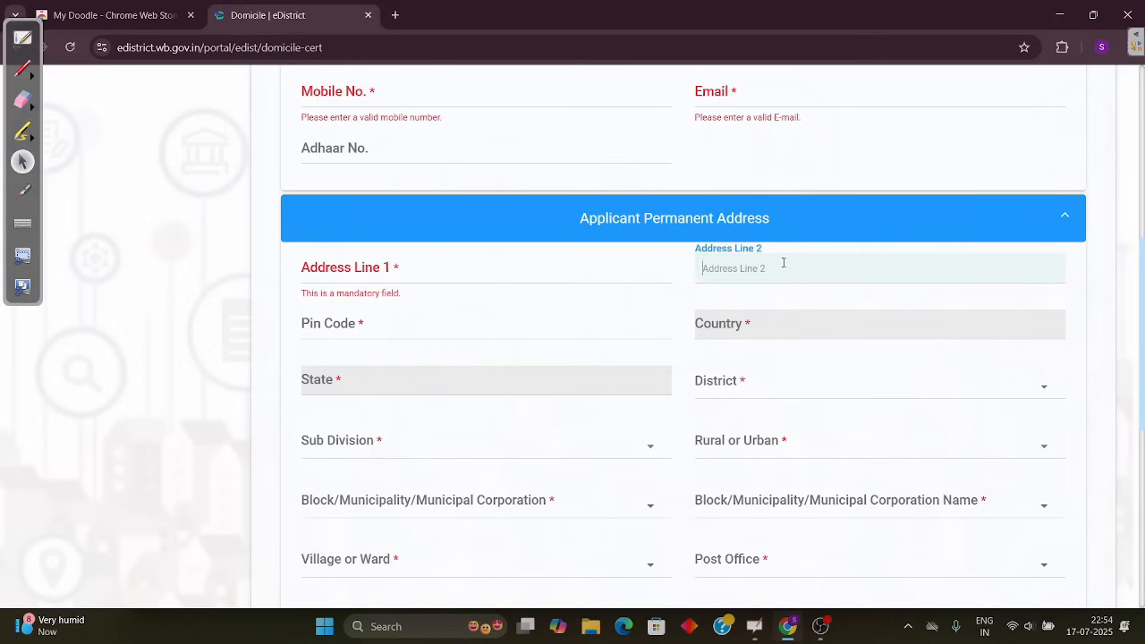
pyautogui.click(412, 272)
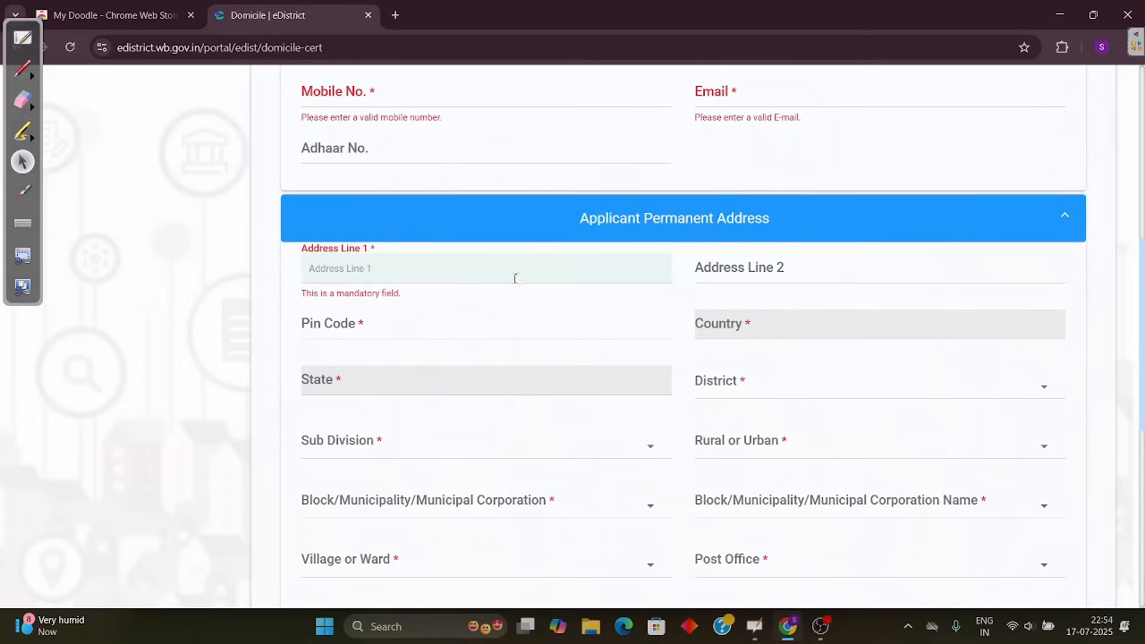
pyautogui.click(376, 327)
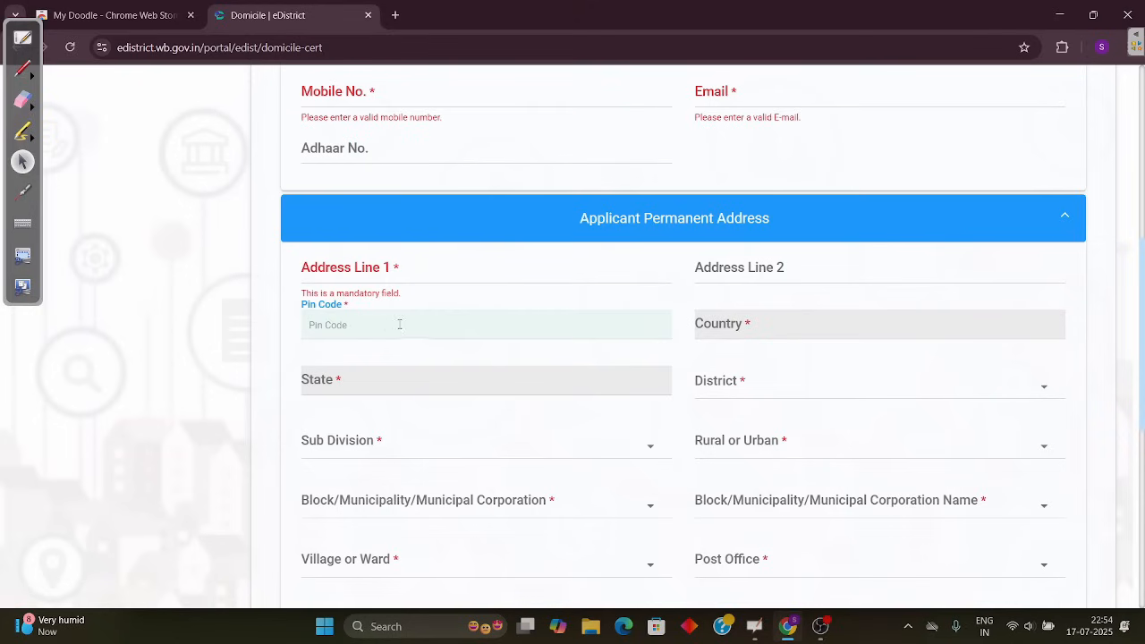
pyautogui.scroll(-1, 430, 333)
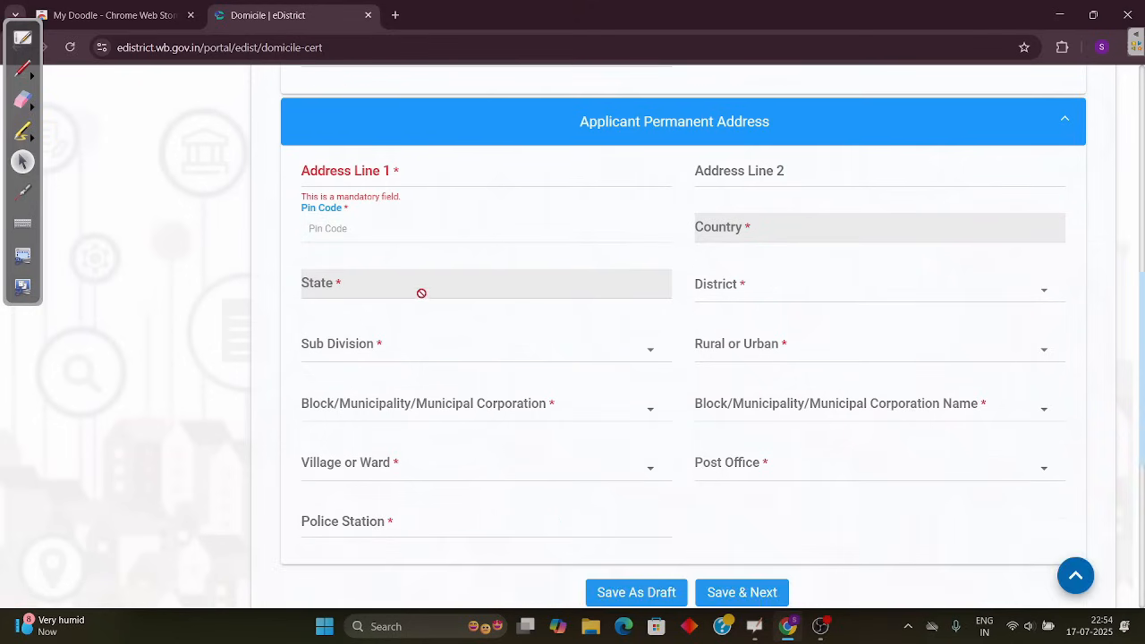
pyautogui.click(419, 294)
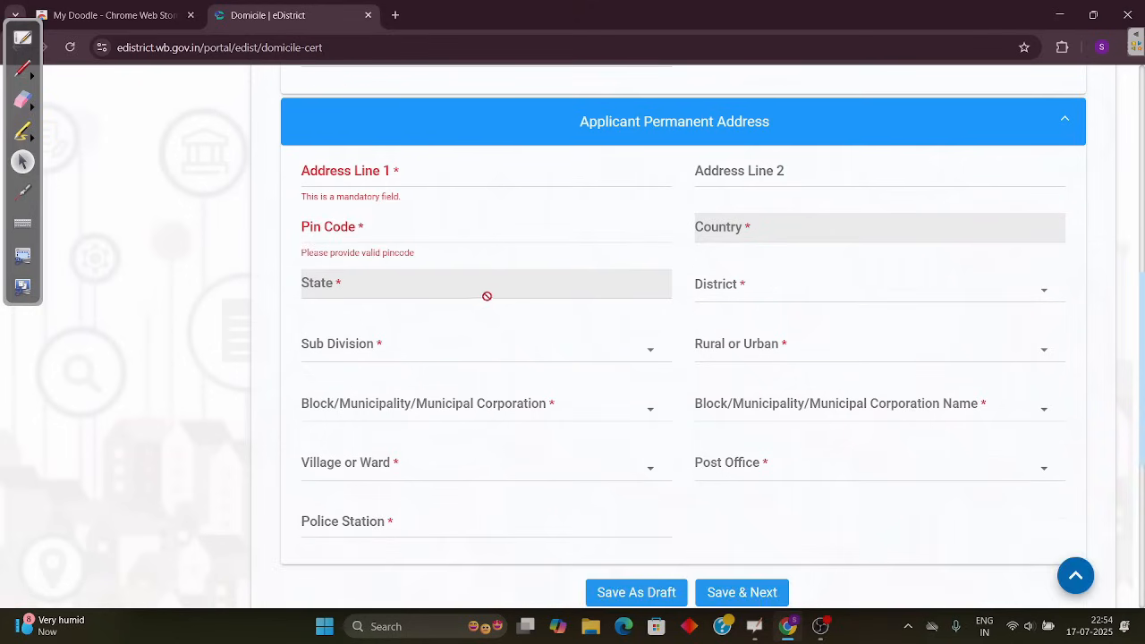
# Step: Check the District and Sub Division choices against the pin code field in the permanent address section
pyautogui.click(799, 299)
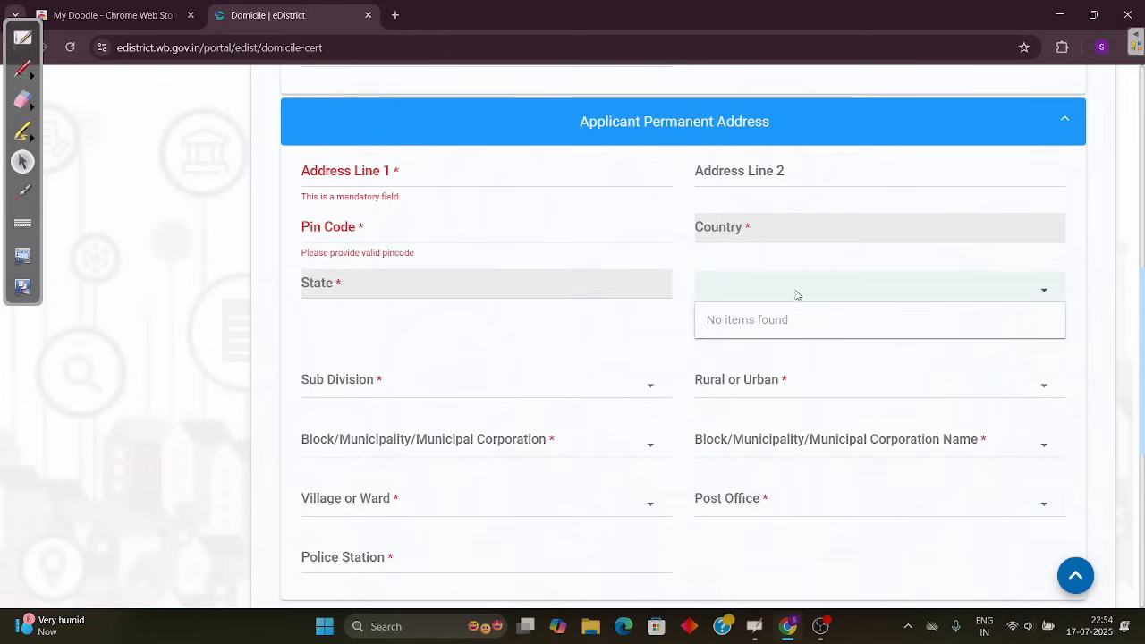
pyautogui.click(518, 220)
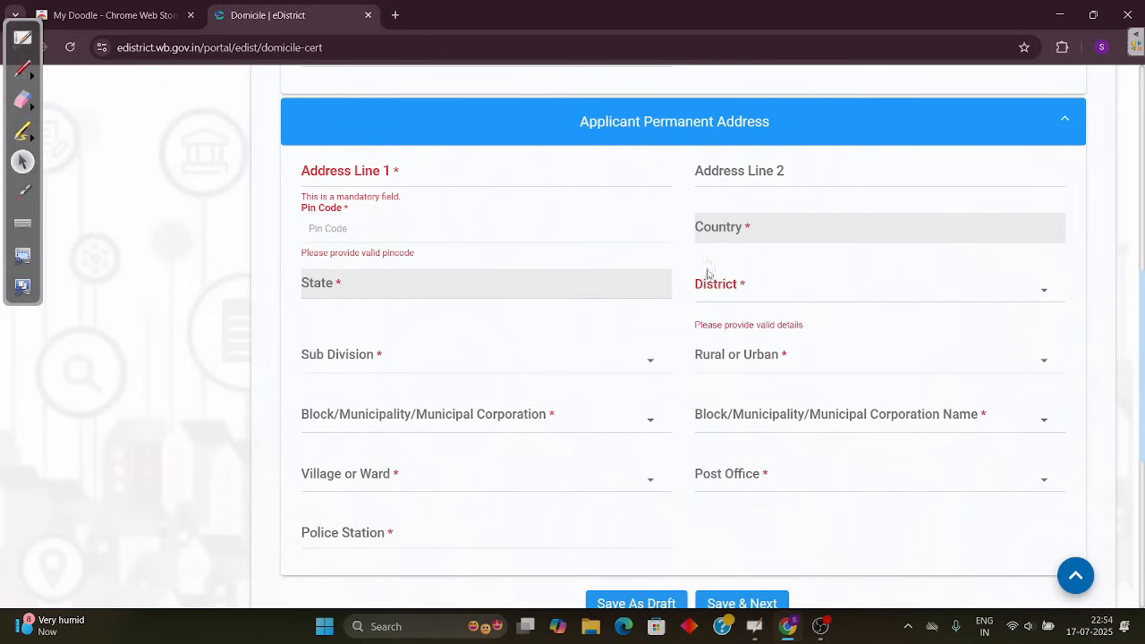
pyautogui.click(799, 295)
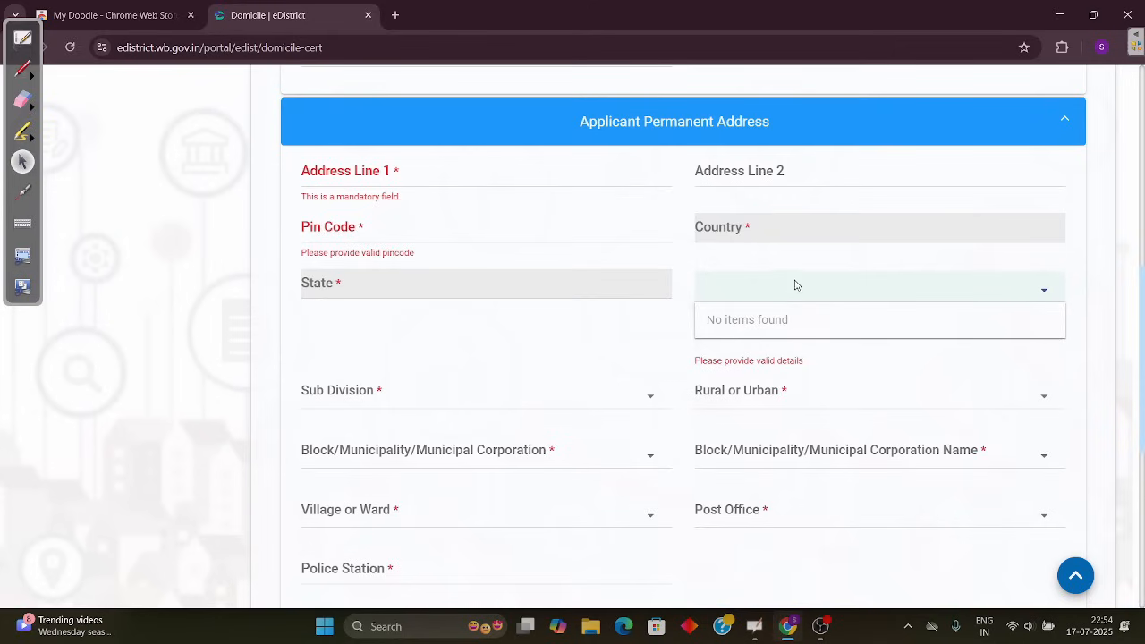
pyautogui.click(515, 393)
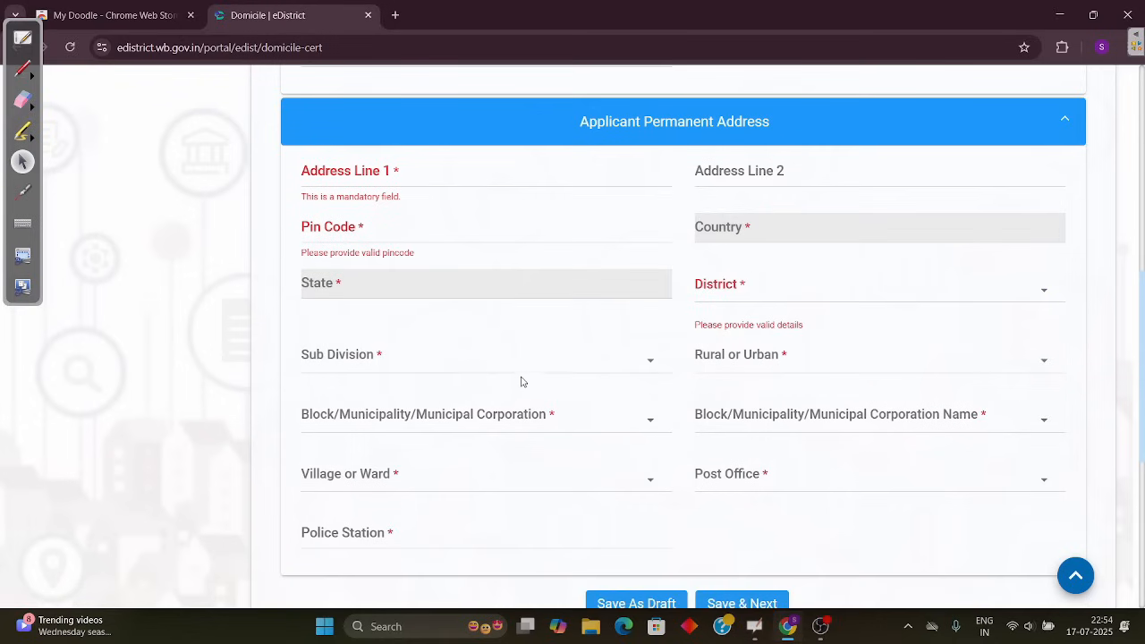
pyautogui.click(547, 362)
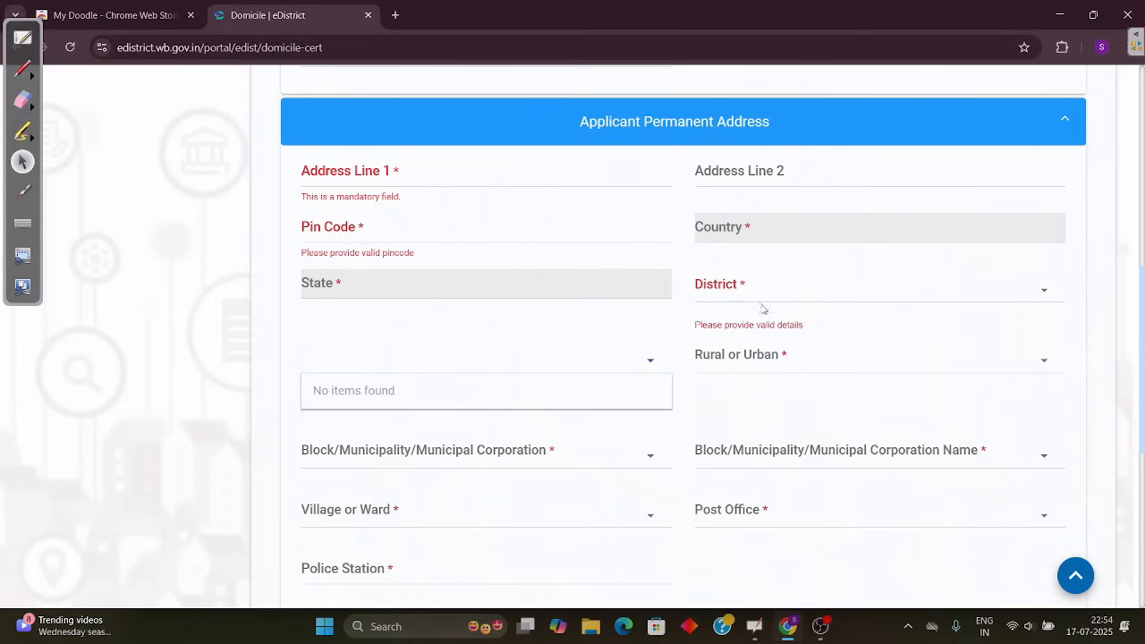
pyautogui.click(804, 291)
pyautogui.click(604, 225)
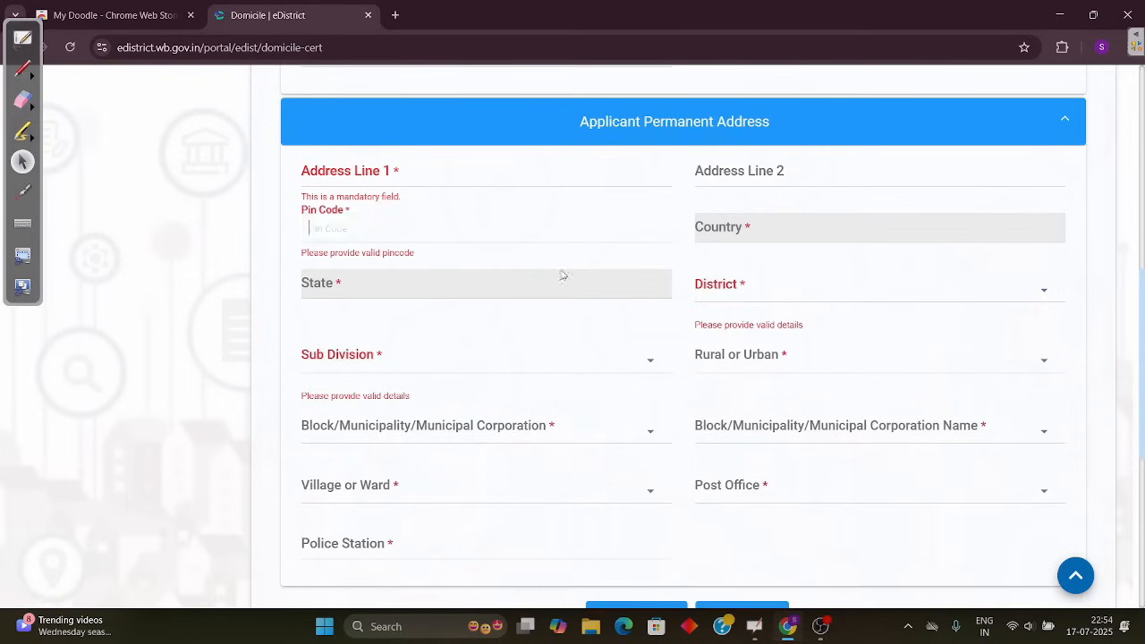
# Step: Check the Sub Division and Rural or Urban choices in the applicant's permanent address section
pyautogui.click(484, 358)
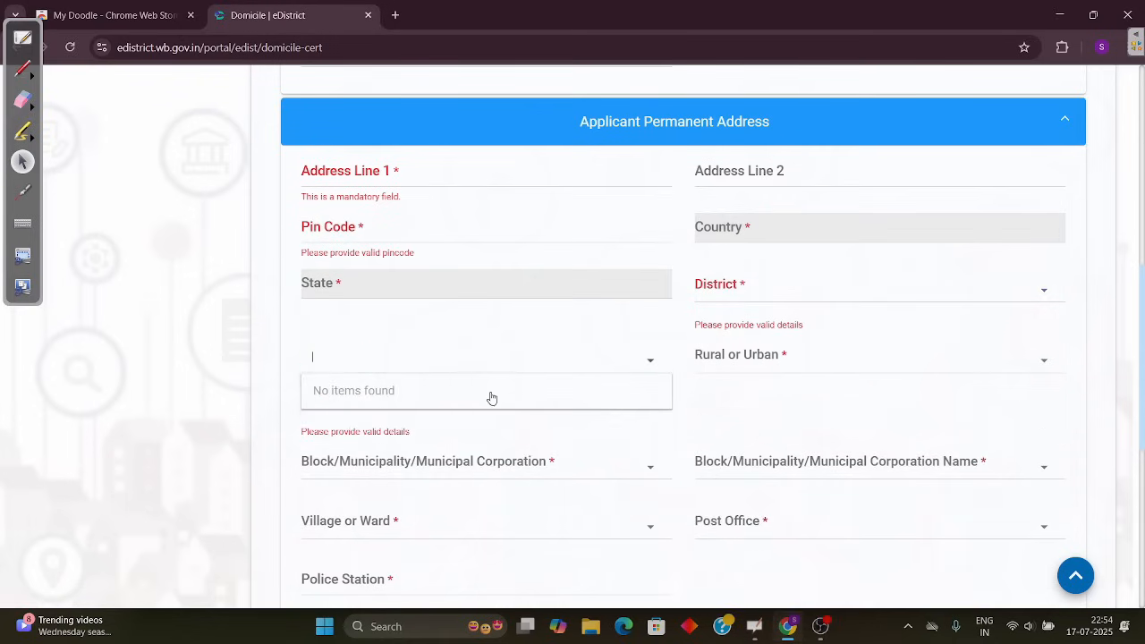
pyautogui.click(500, 360)
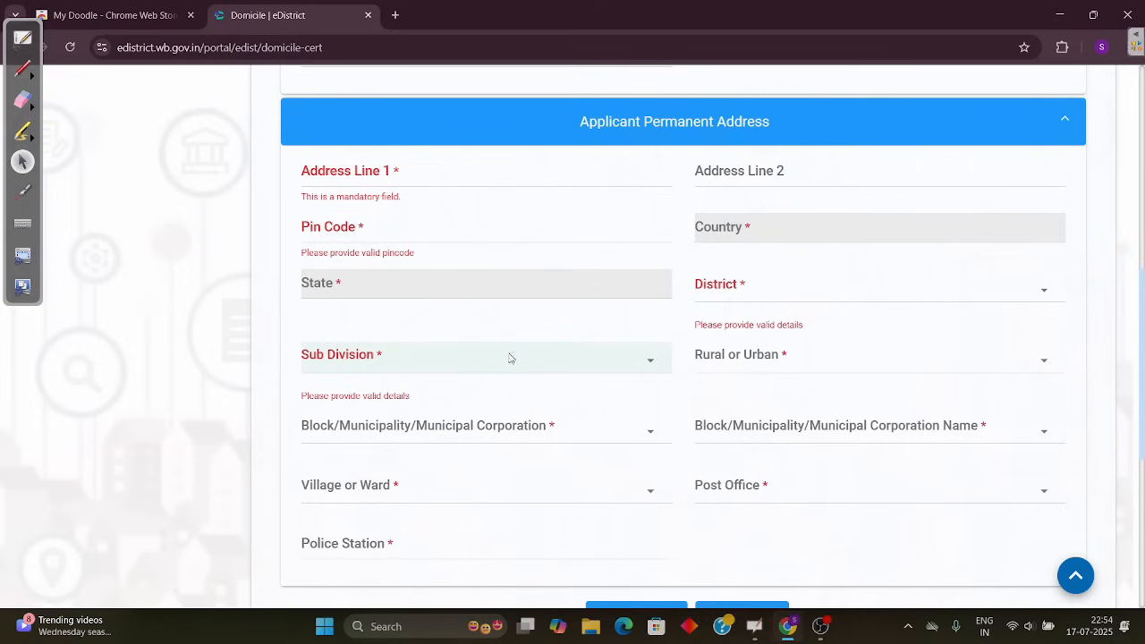
pyautogui.click(841, 365)
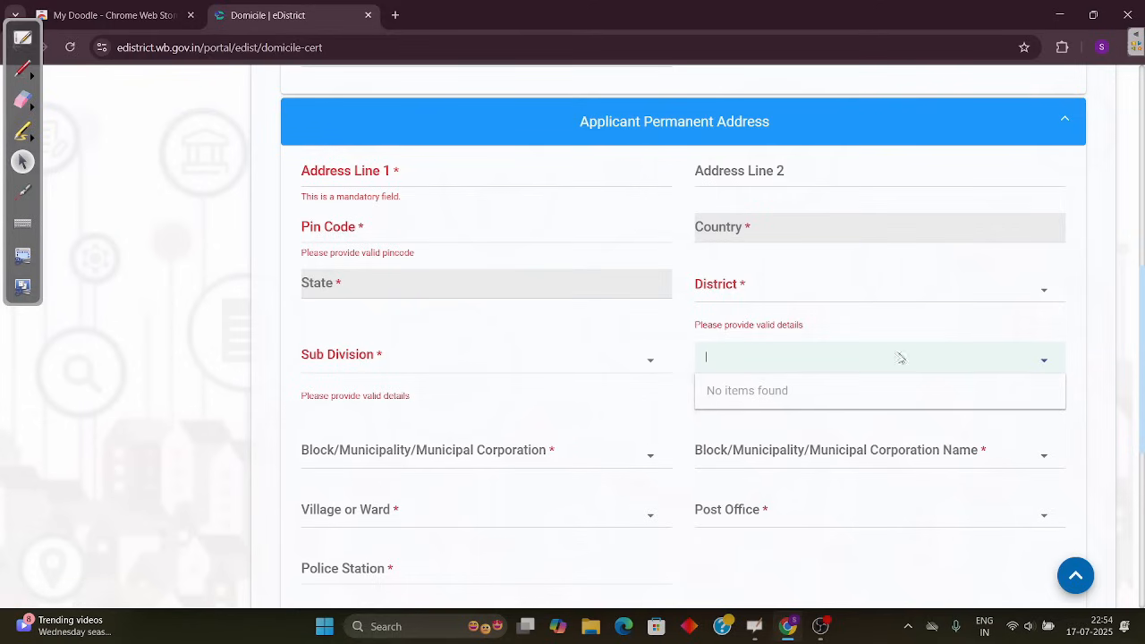
pyautogui.click(457, 452)
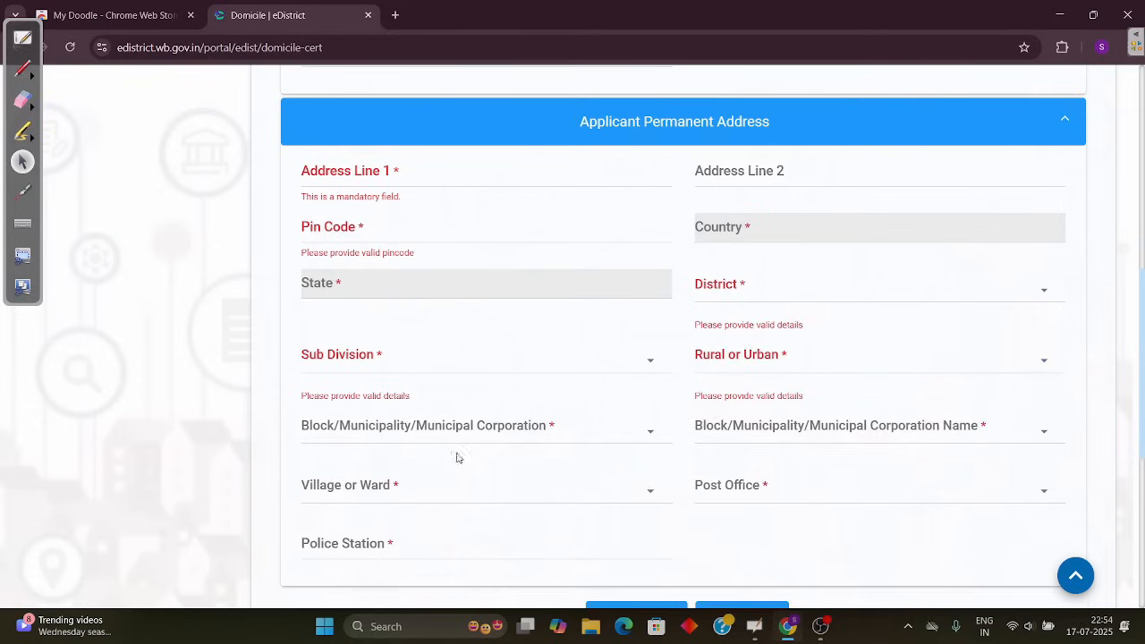
# Step: Check the Block/Municipality/Municipal Corporation type and name choices in the permanent address section
pyautogui.click(468, 428)
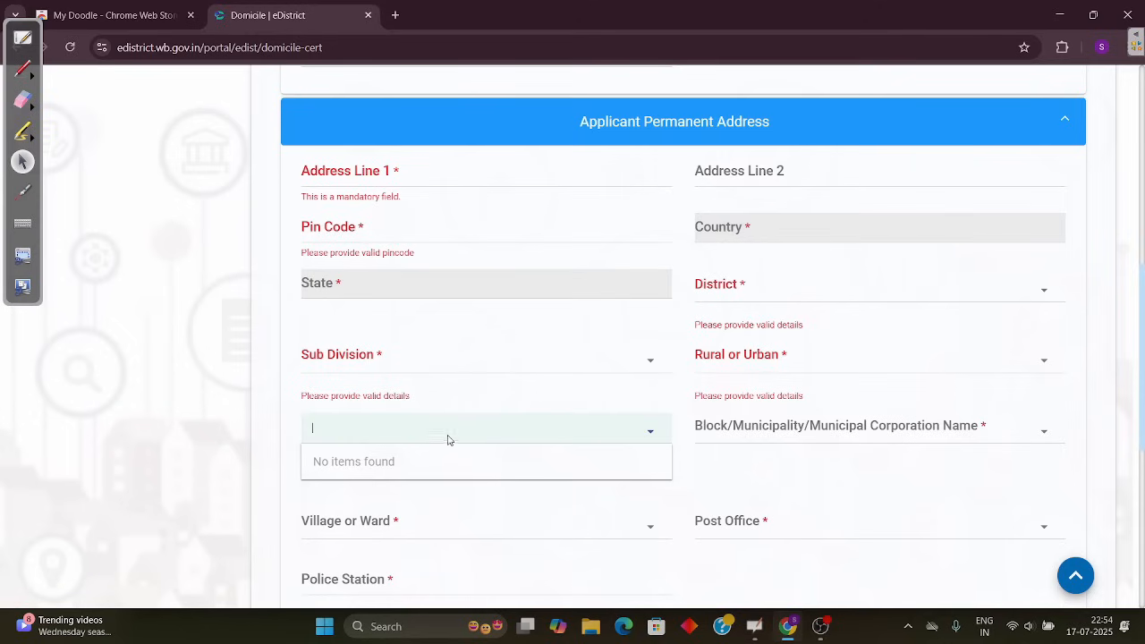
pyautogui.click(493, 493)
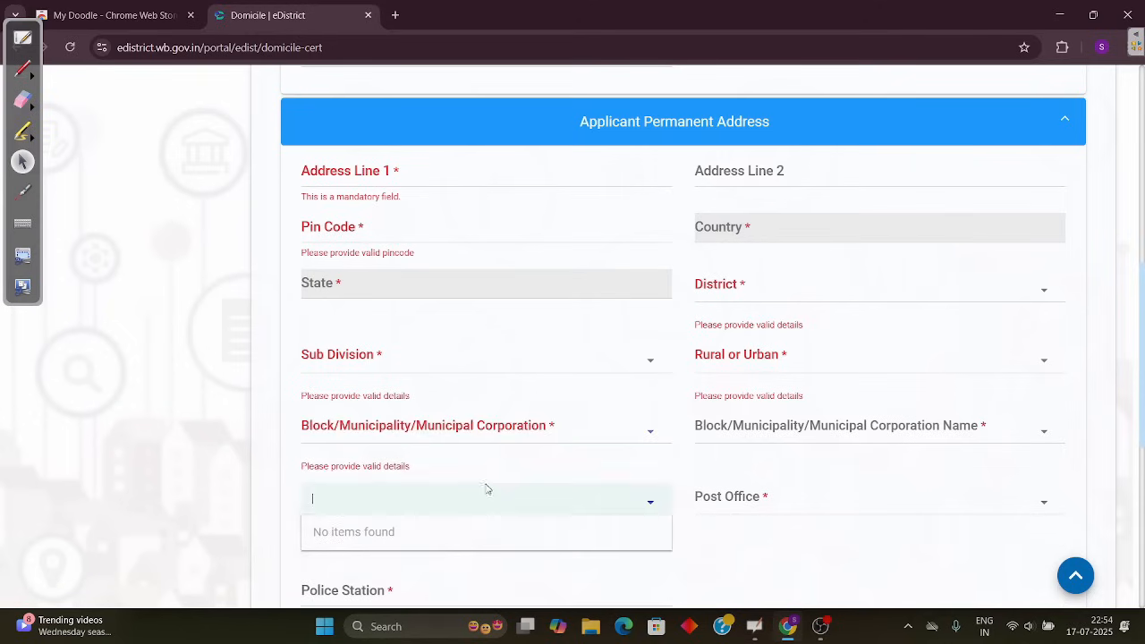
pyautogui.click(481, 433)
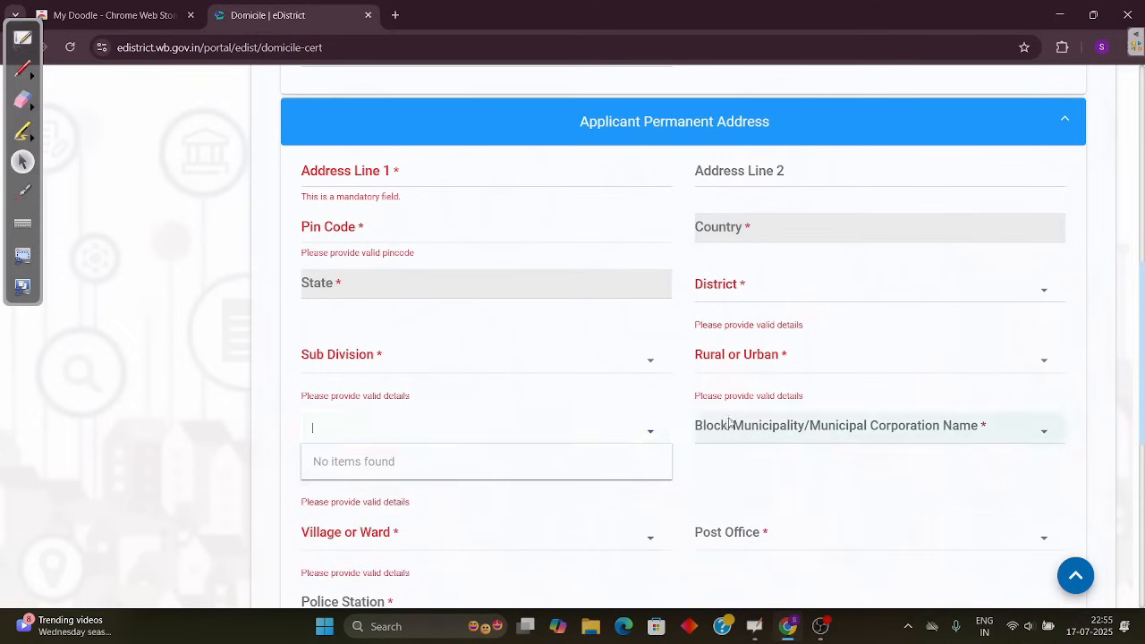
pyautogui.click(813, 430)
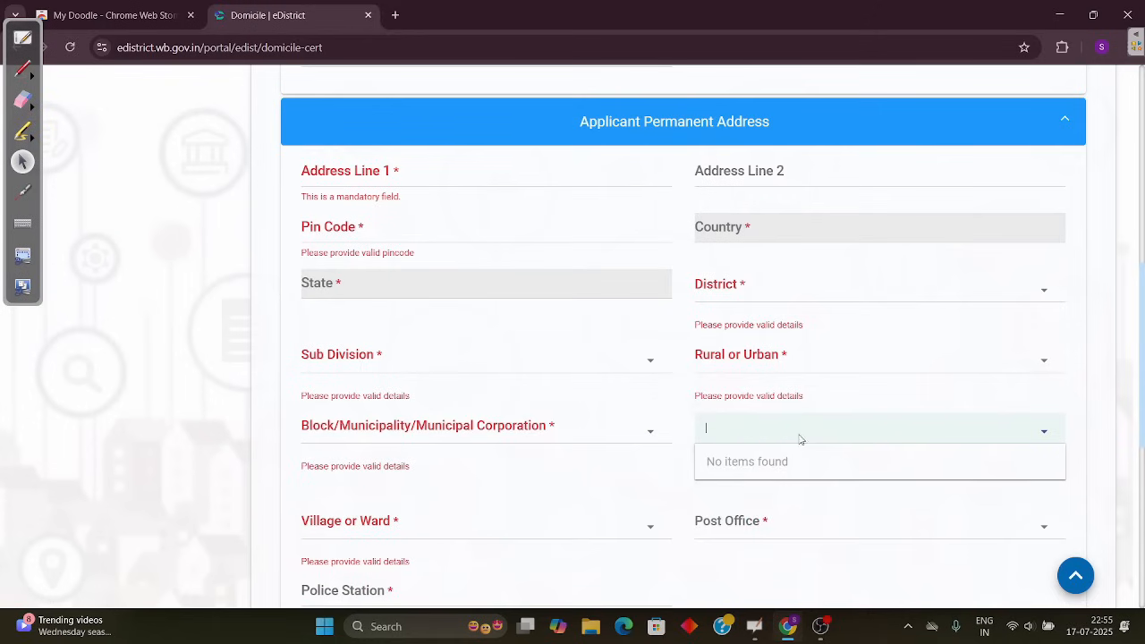
pyautogui.click(857, 427)
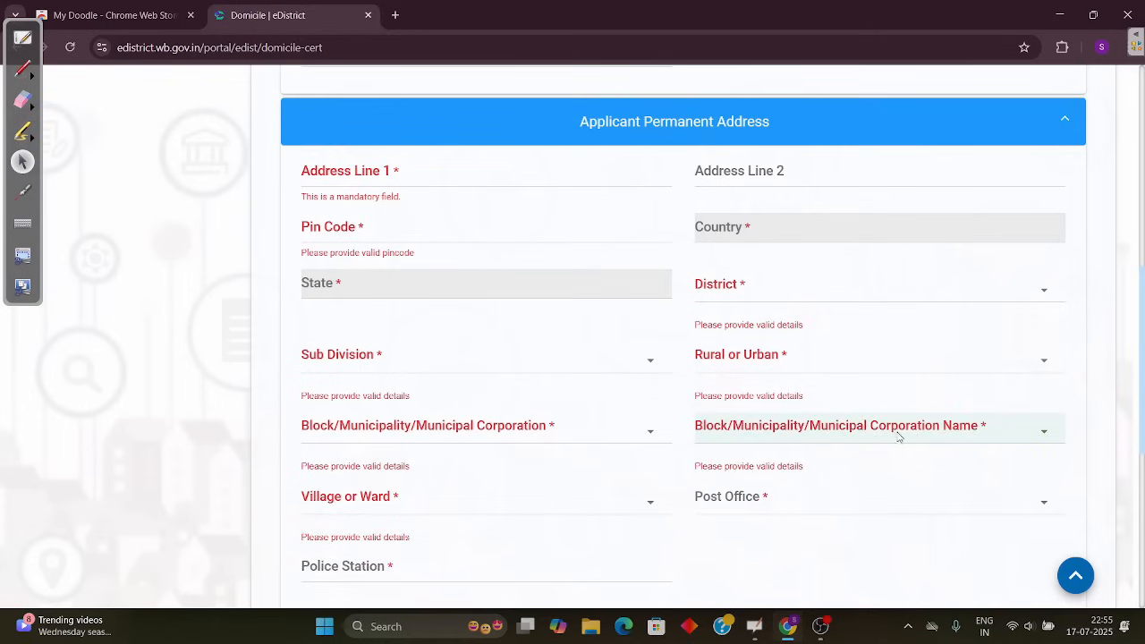
# Step: Examine the Village or Ward, Post Office and Police Station fields of the permanent address
pyautogui.click(567, 502)
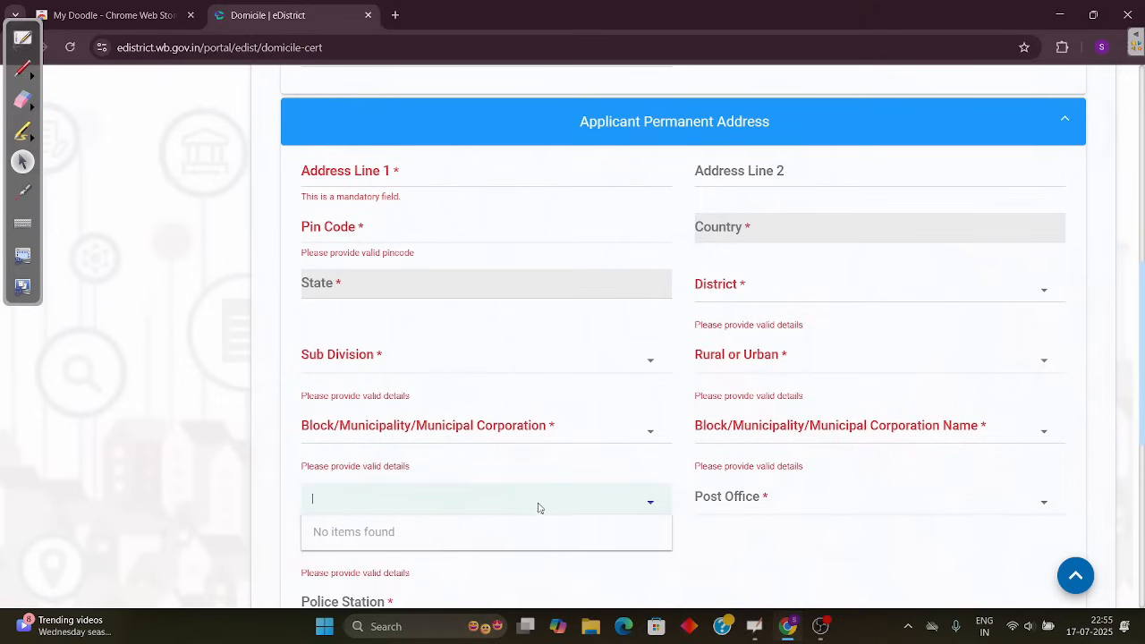
pyautogui.click(654, 501)
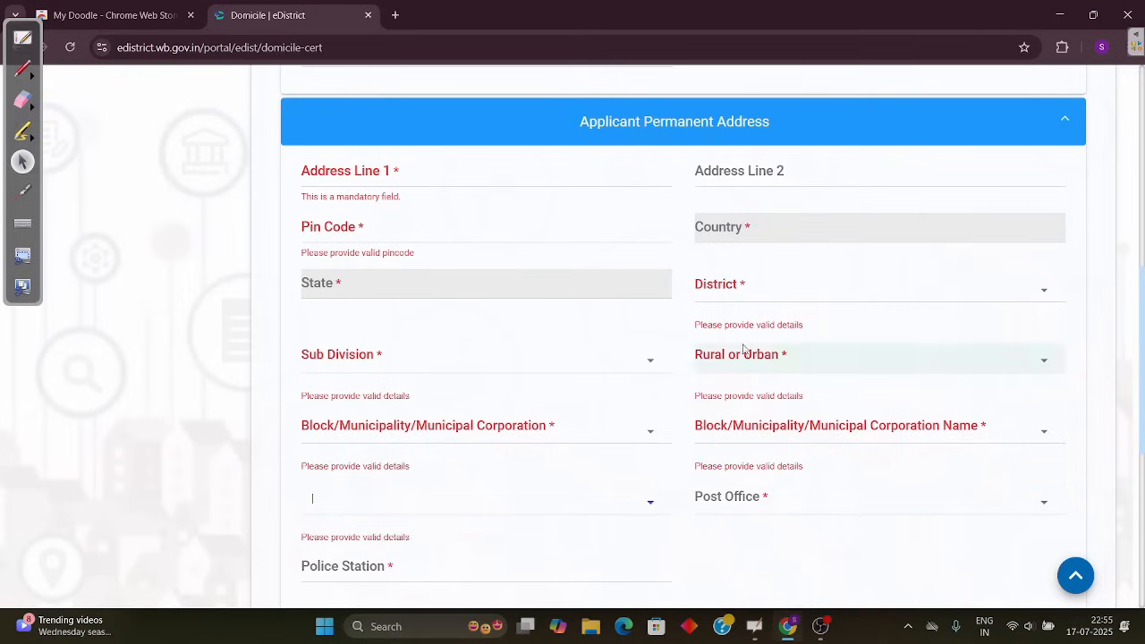
pyautogui.click(591, 505)
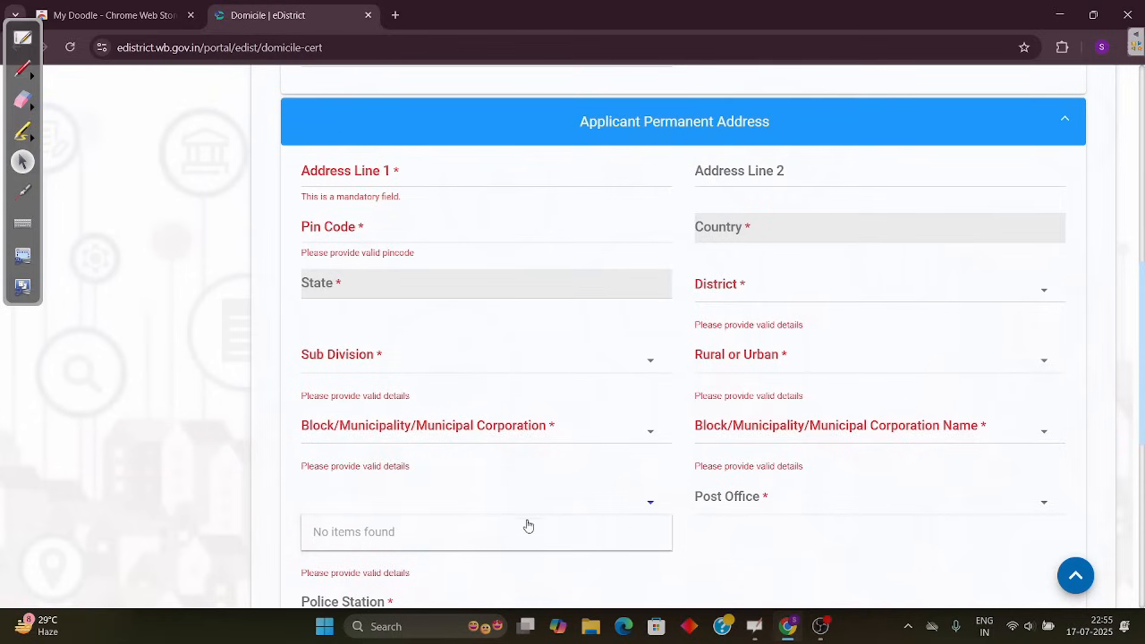
pyautogui.click(798, 507)
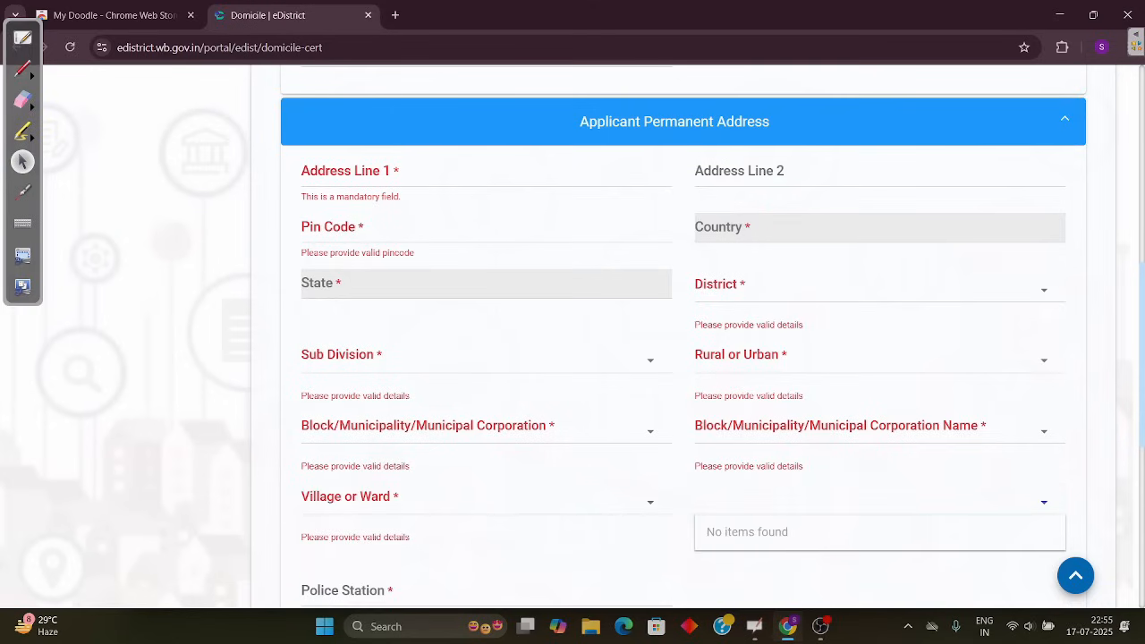
pyautogui.scroll(-2, 675, 522)
pyautogui.click(462, 387)
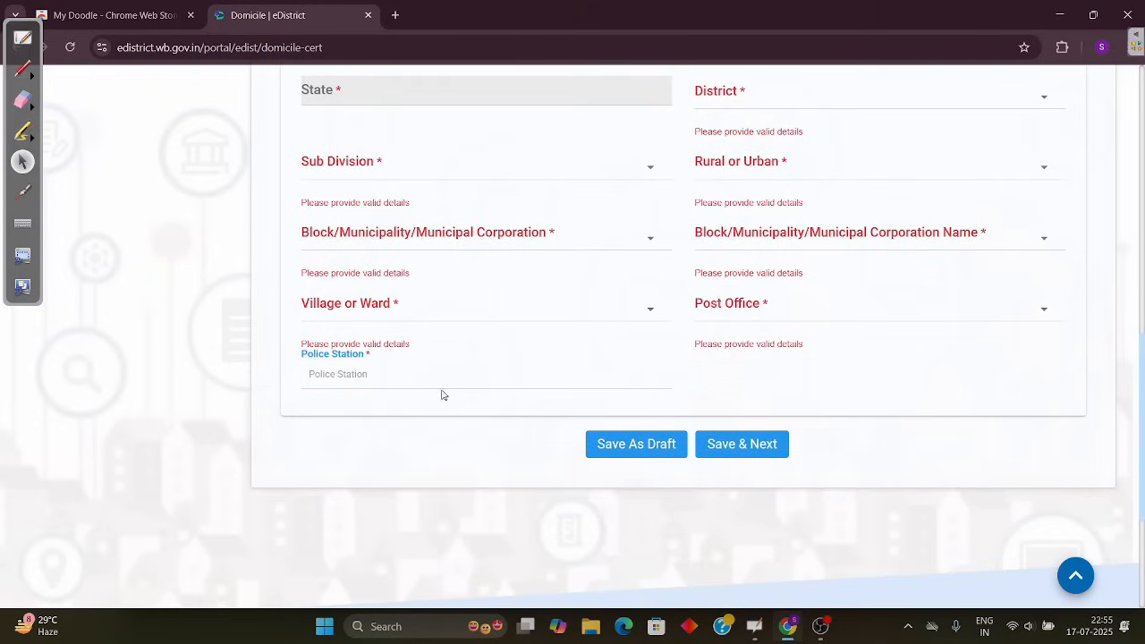
# Step: Look over the whole basic information page, including the options for saving it as a draft or continuing
pyautogui.scroll(1, 667, 335)
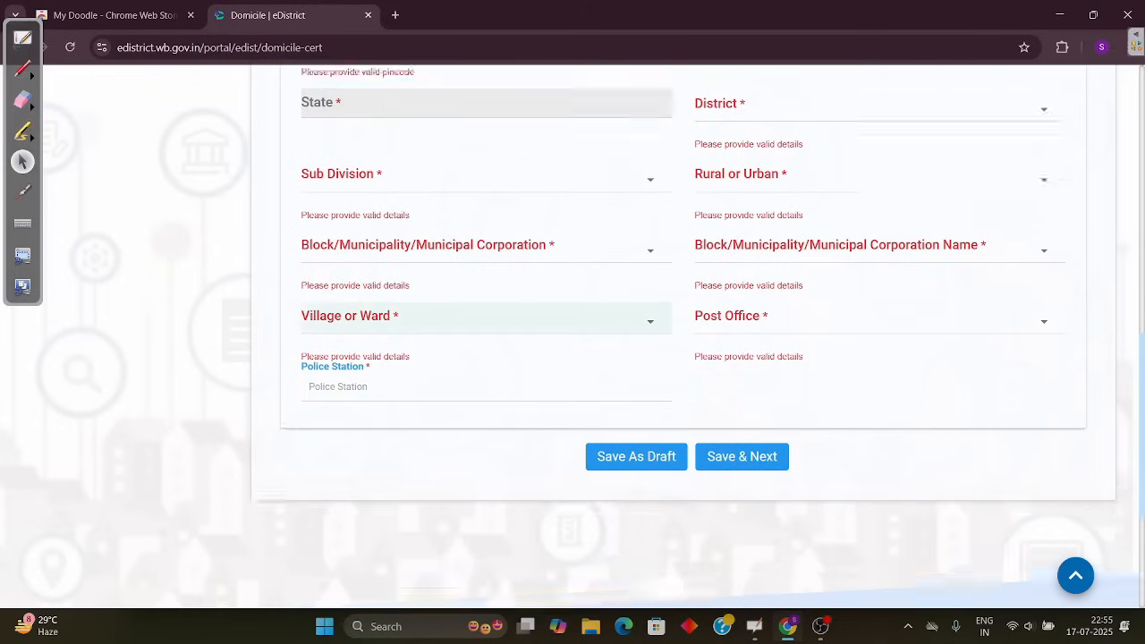
pyautogui.scroll(9, 667, 358)
pyautogui.scroll(-10, 669, 453)
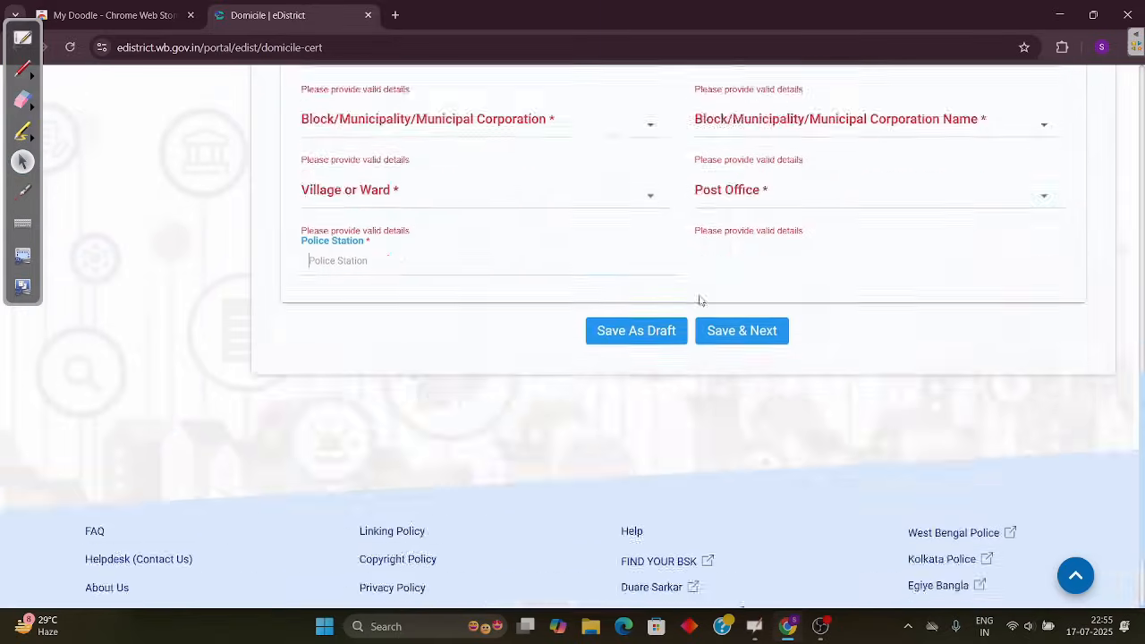
pyautogui.scroll(-1, 700, 300)
pyautogui.scroll(1, 724, 281)
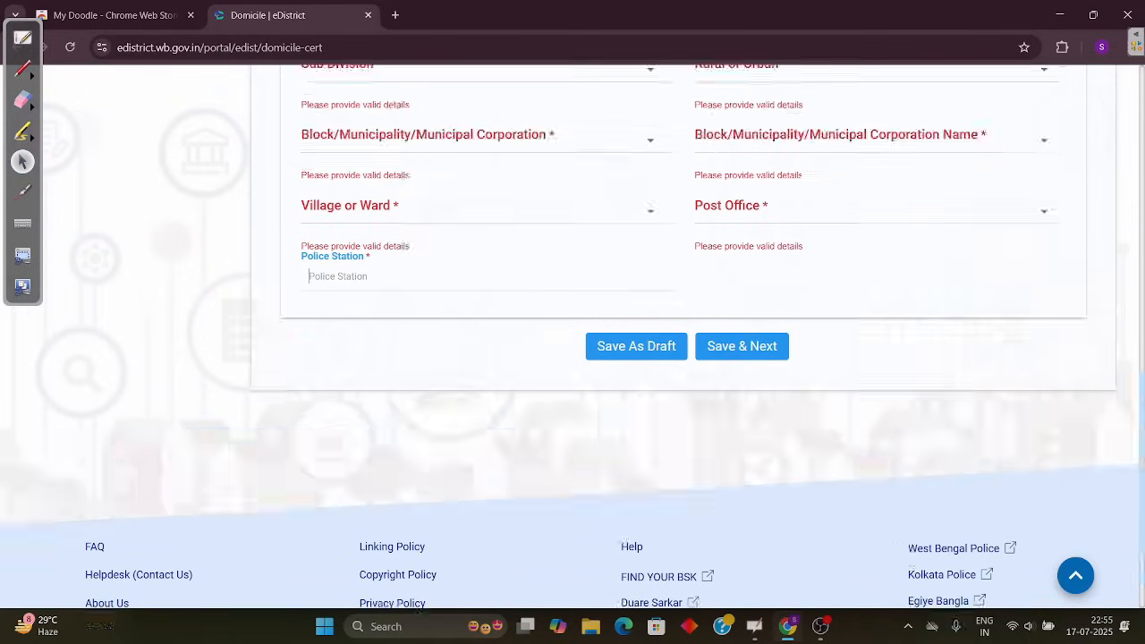
pyautogui.scroll(10, 677, 413)
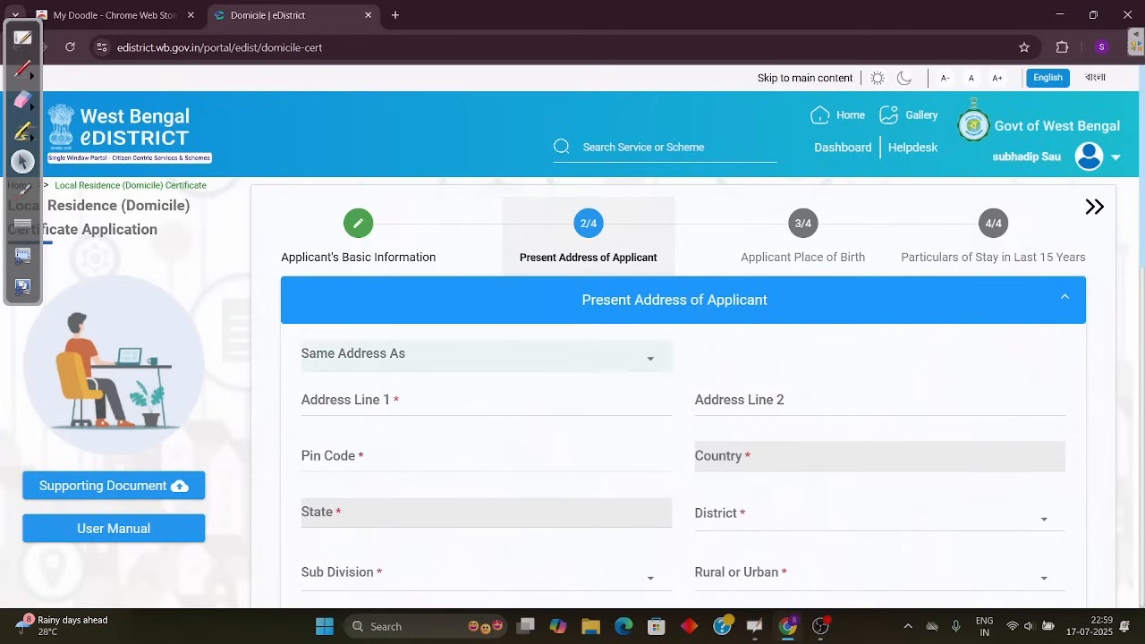
# Step: Set the applicant's present address to be the same as the Permanent Address of Applicant and review the filled fields
pyautogui.click(620, 370)
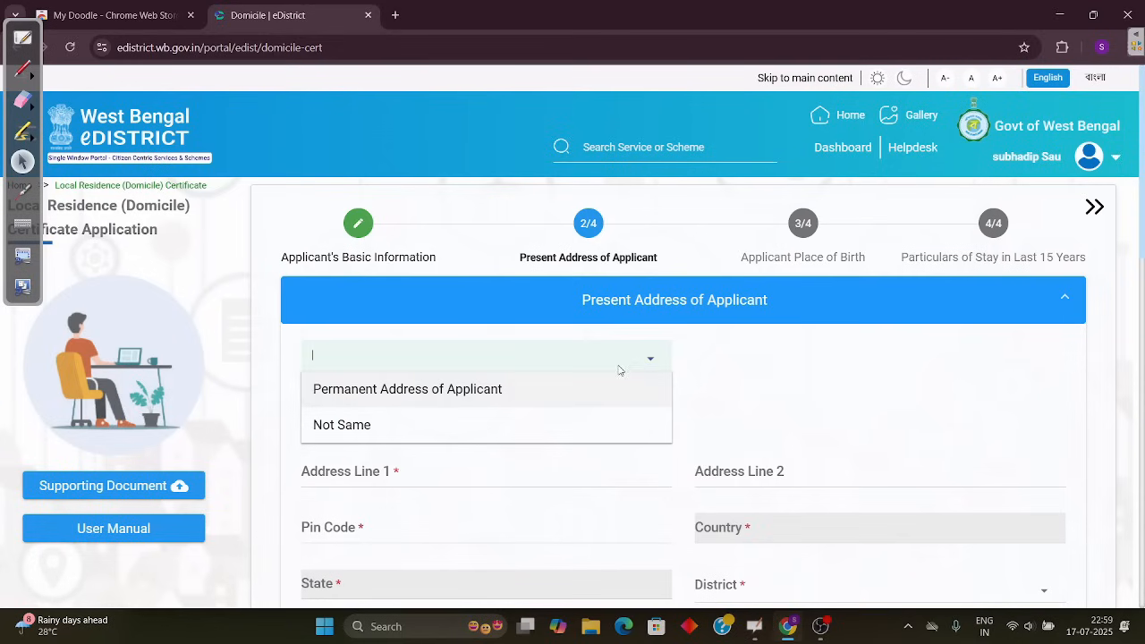
pyautogui.click(487, 390)
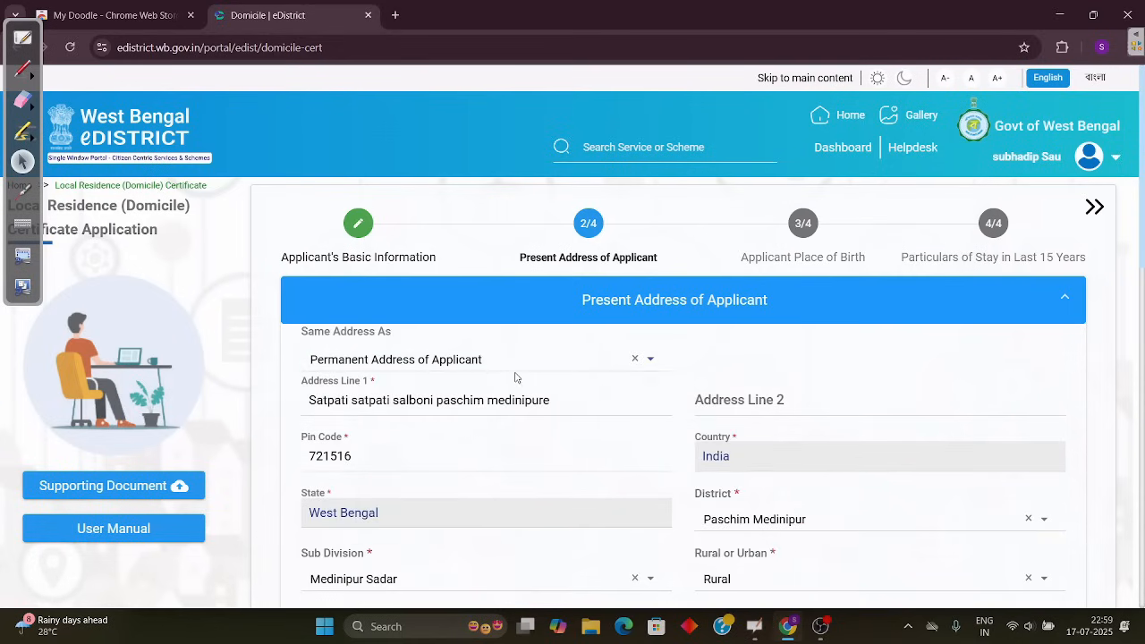
pyautogui.scroll(-5, 877, 371)
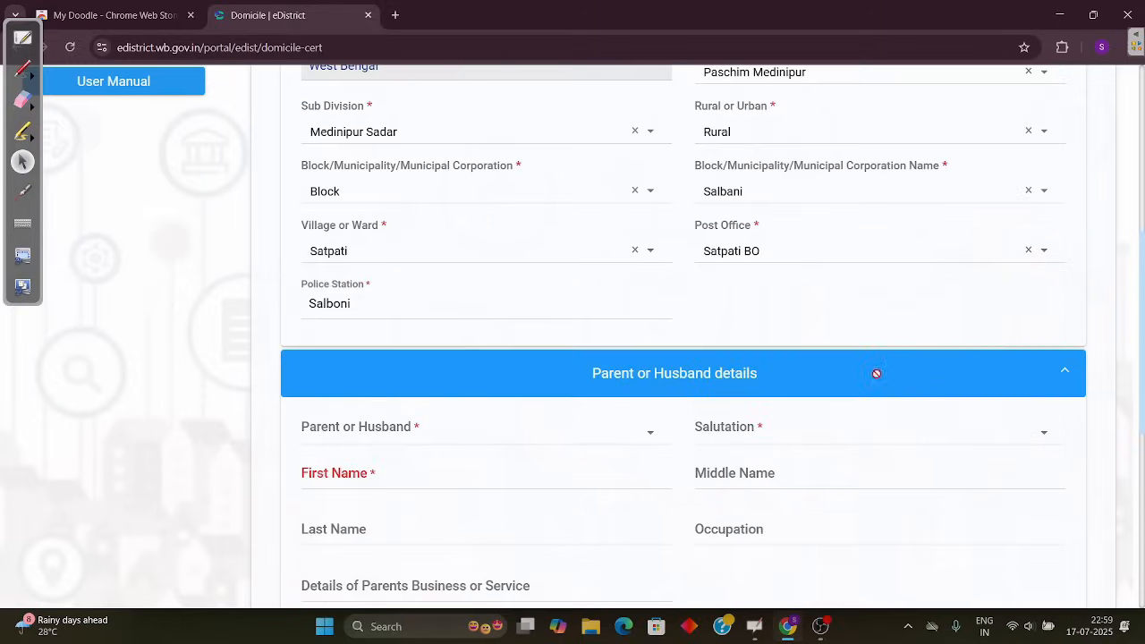
# Step: In the Parent or Husband details, choose Father as the relation and Mr. as the salutation
pyautogui.scroll(-2, 879, 378)
pyautogui.scroll(-1, 878, 380)
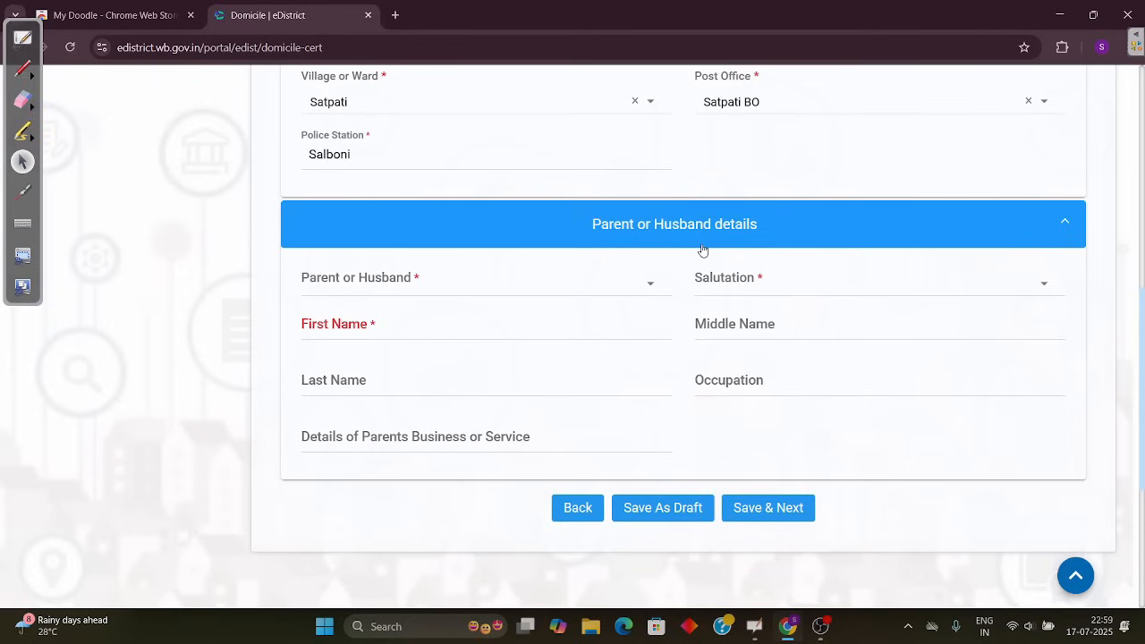
pyautogui.click(652, 281)
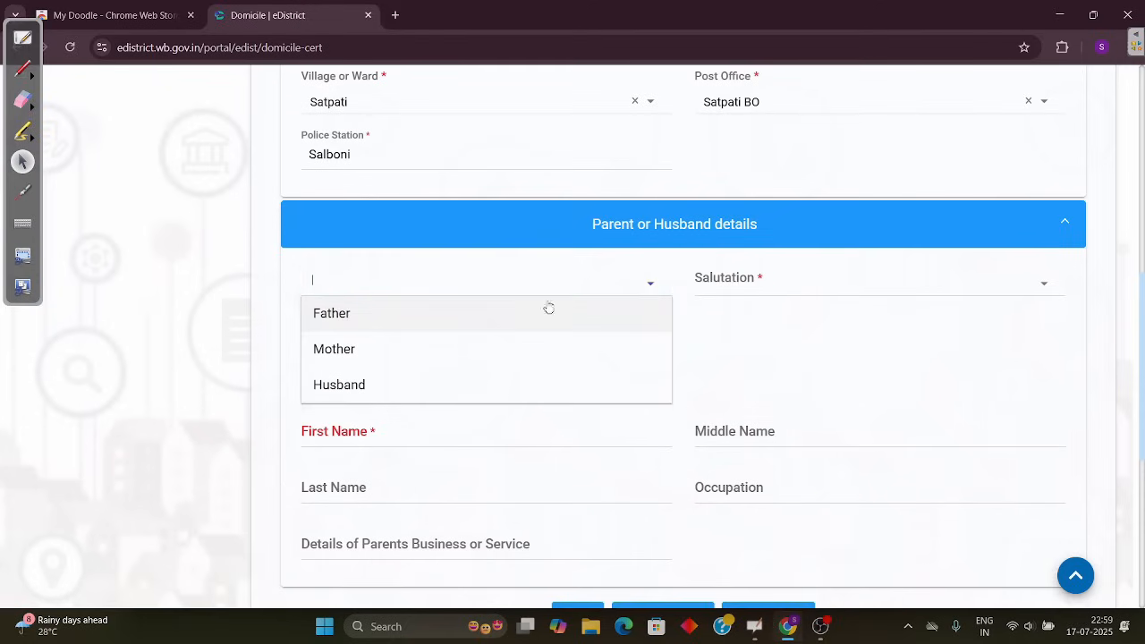
pyautogui.click(537, 313)
pyautogui.click(777, 282)
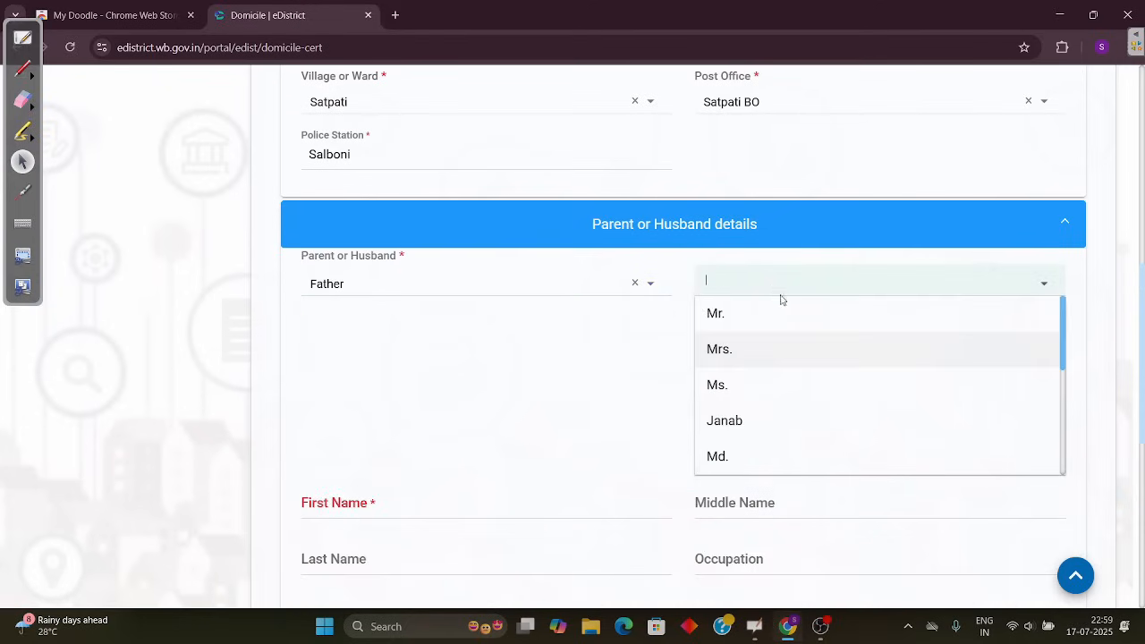
pyautogui.click(716, 313)
# Step: Fill in the father's first and last name using the browser's saved address suggestion
pyautogui.click(598, 330)
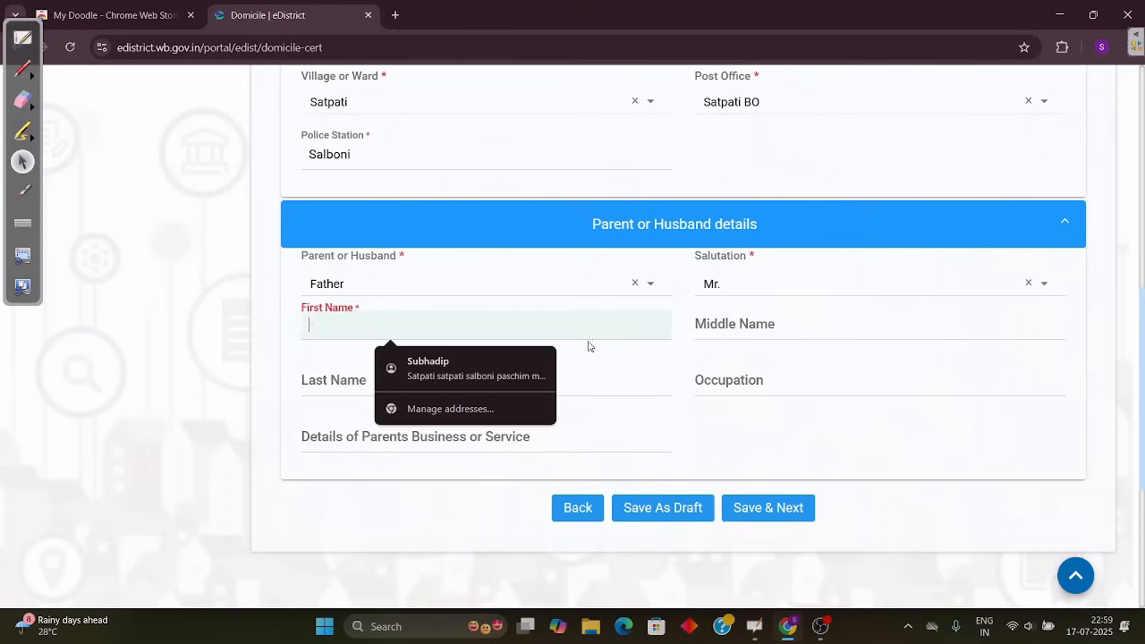
pyautogui.click(734, 324)
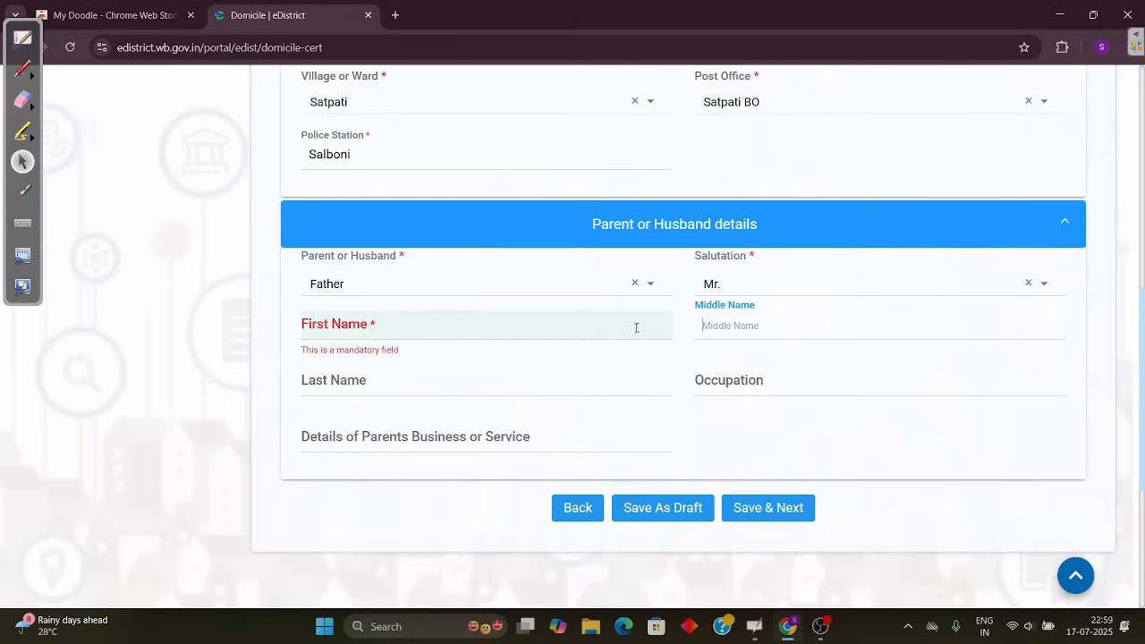
pyautogui.click(608, 311)
pyautogui.write('Subh')
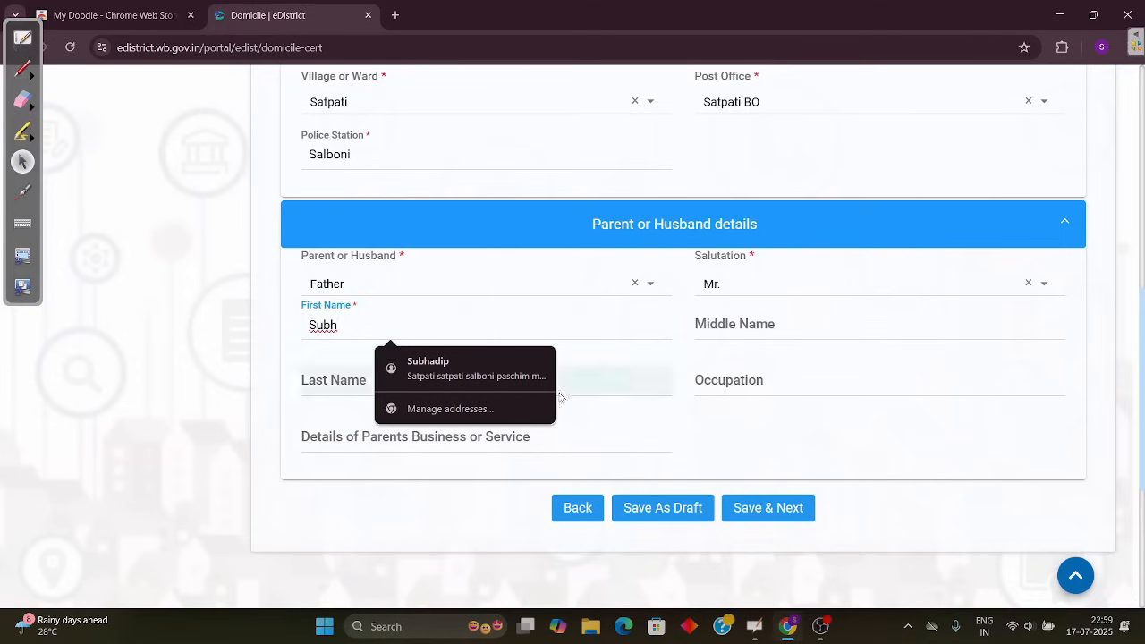
pyautogui.click(522, 376)
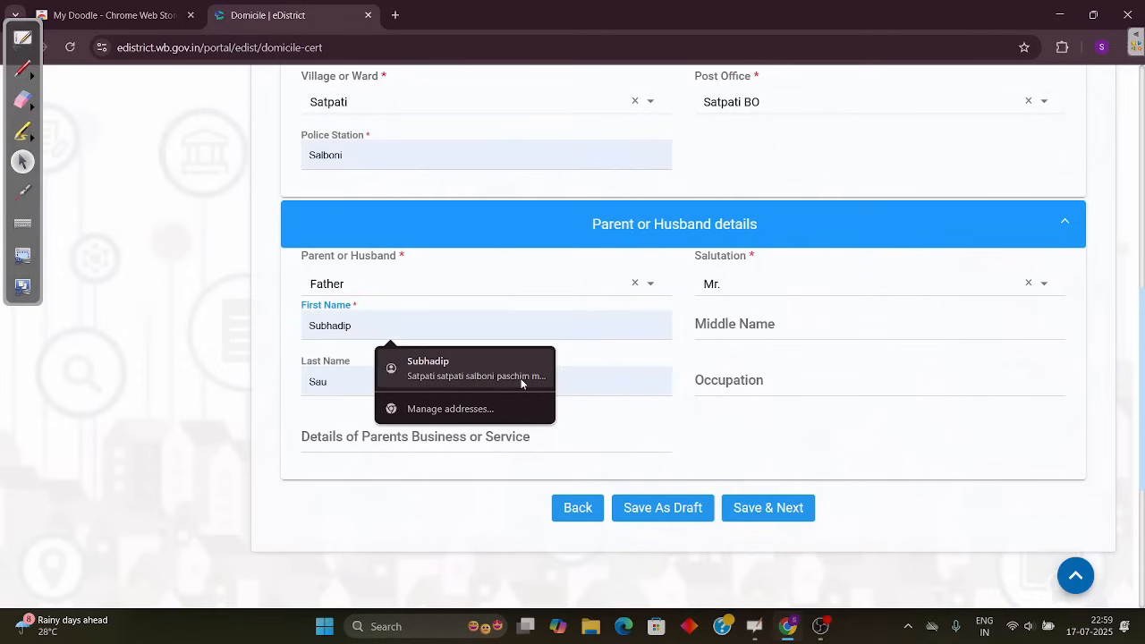
# Step: Enter farmer as the father's occupation, then save the present address page and continue to the place of birth page
pyautogui.click(814, 366)
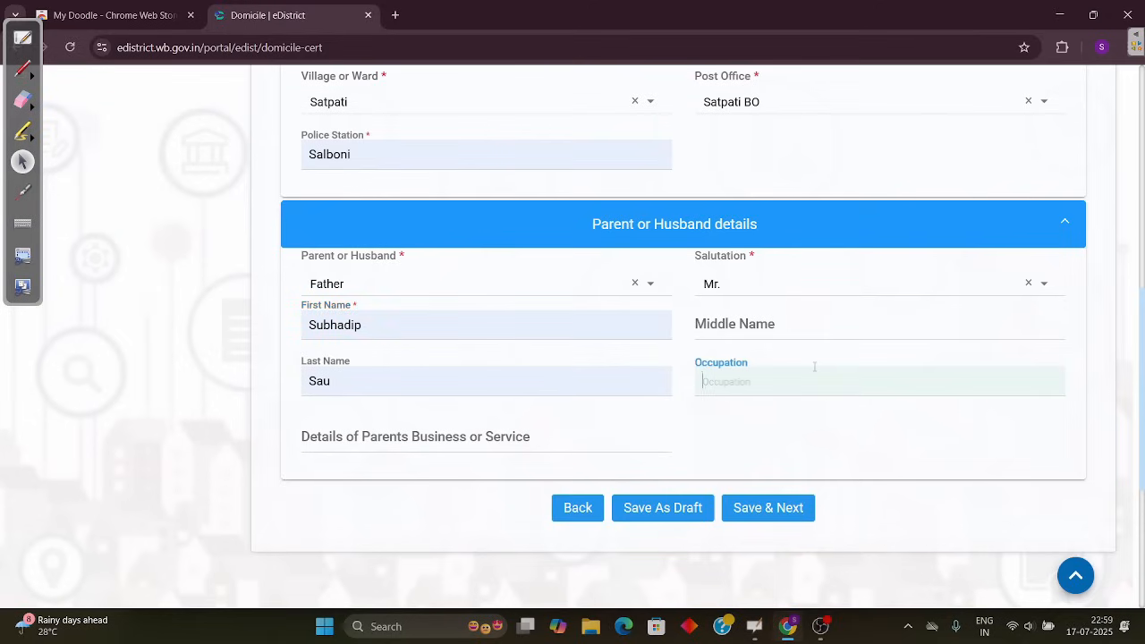
pyautogui.write('farmer')
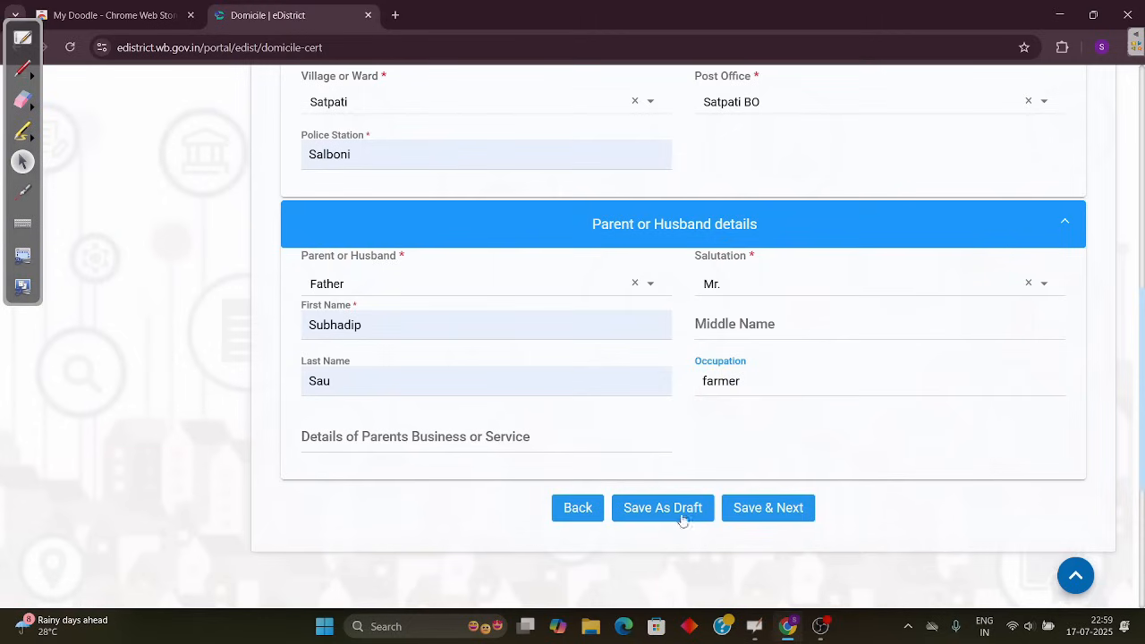
pyautogui.click(791, 510)
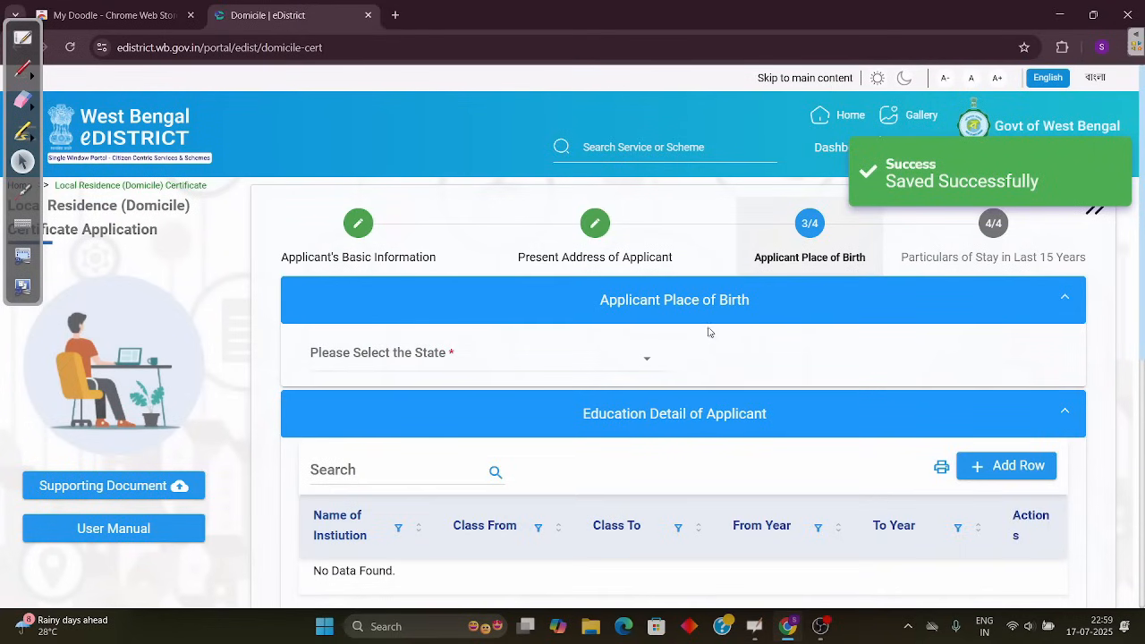
# Step: Set the place of birth state to West Bengal and its address to the Permanent Address of Applicant
pyautogui.click(645, 359)
pyautogui.click(563, 388)
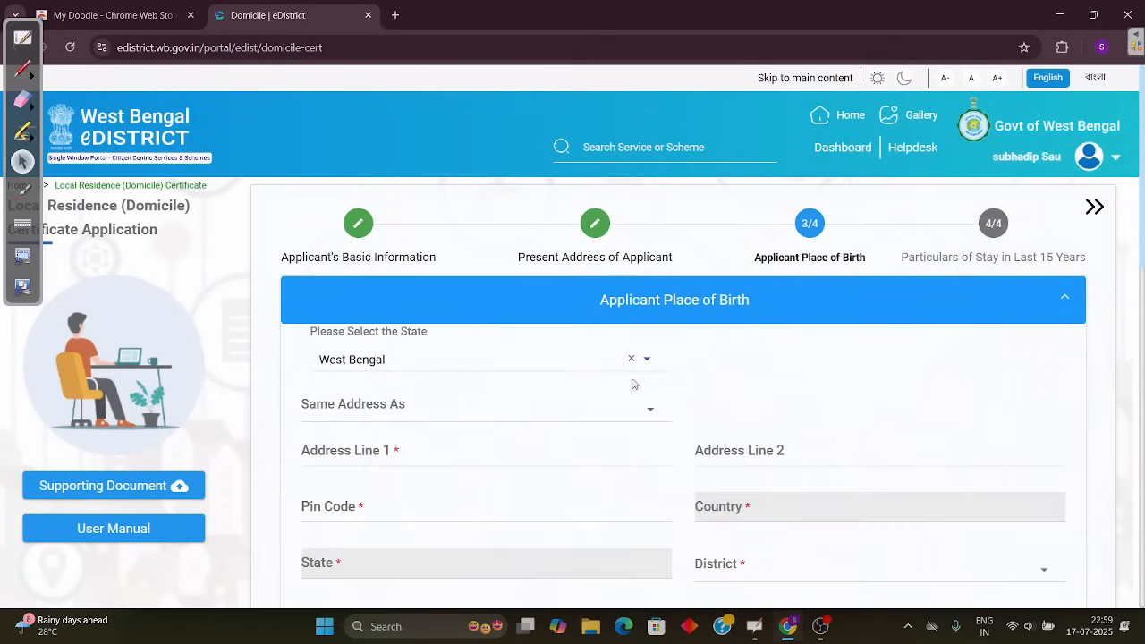
pyautogui.click(634, 409)
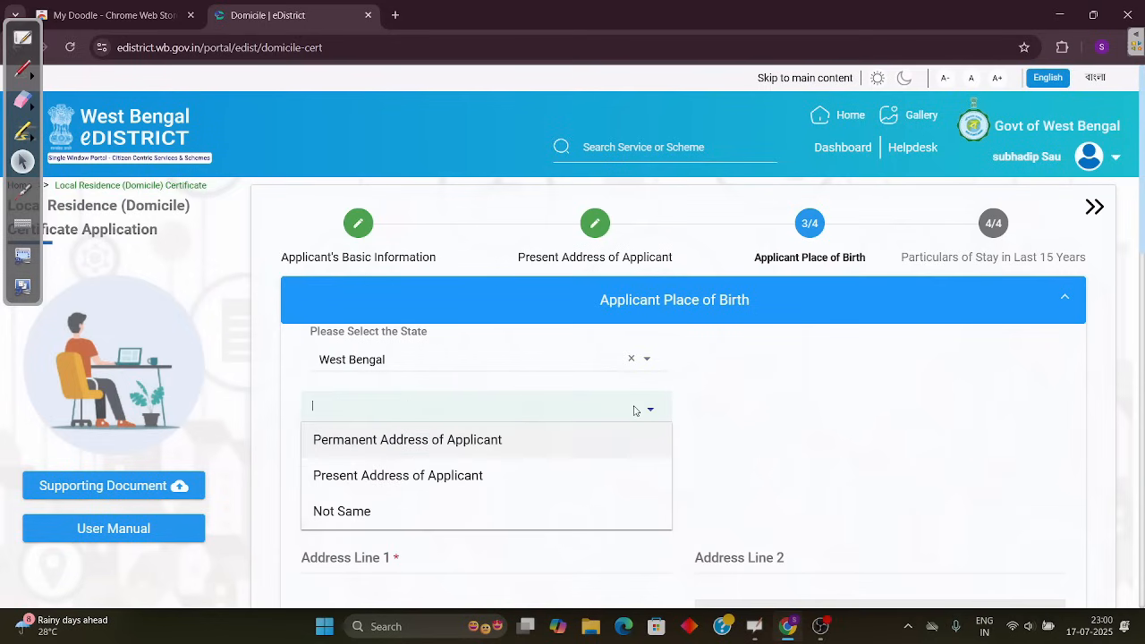
pyautogui.click(493, 442)
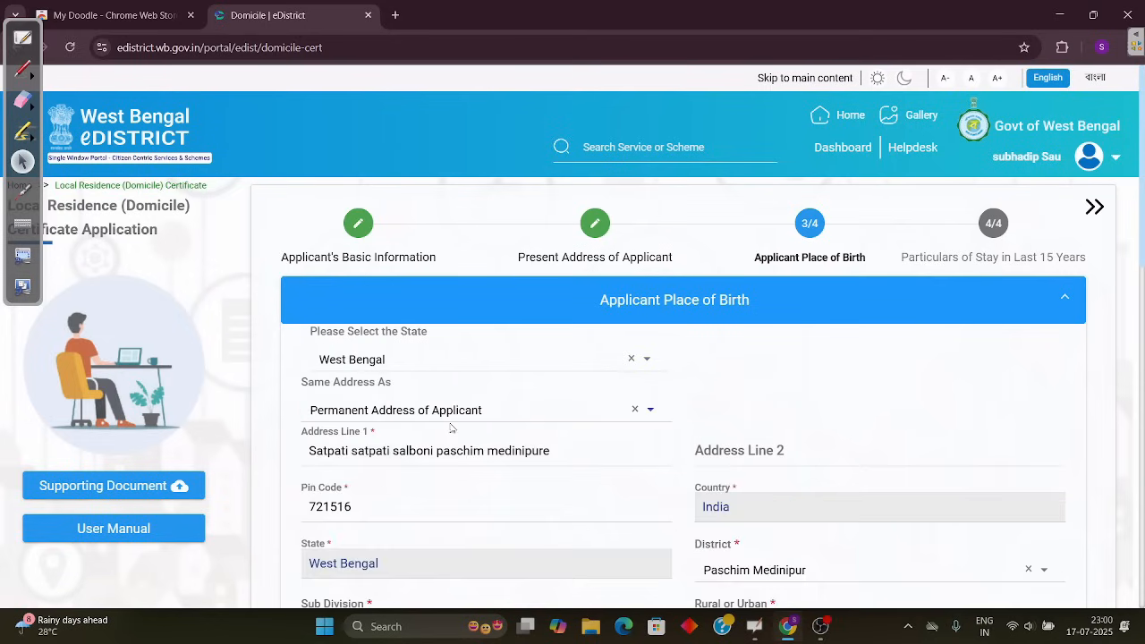
pyautogui.scroll(-2, 598, 485)
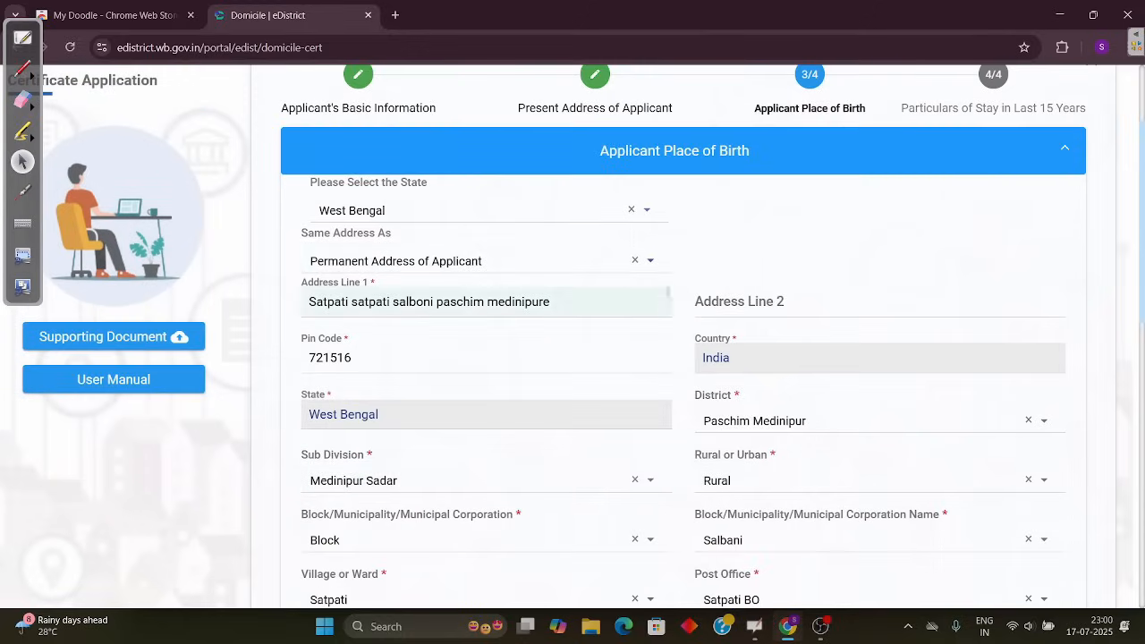
# Step: Reselect Permanent Address of Applicant as the address that the place of birth matches
pyautogui.click(659, 269)
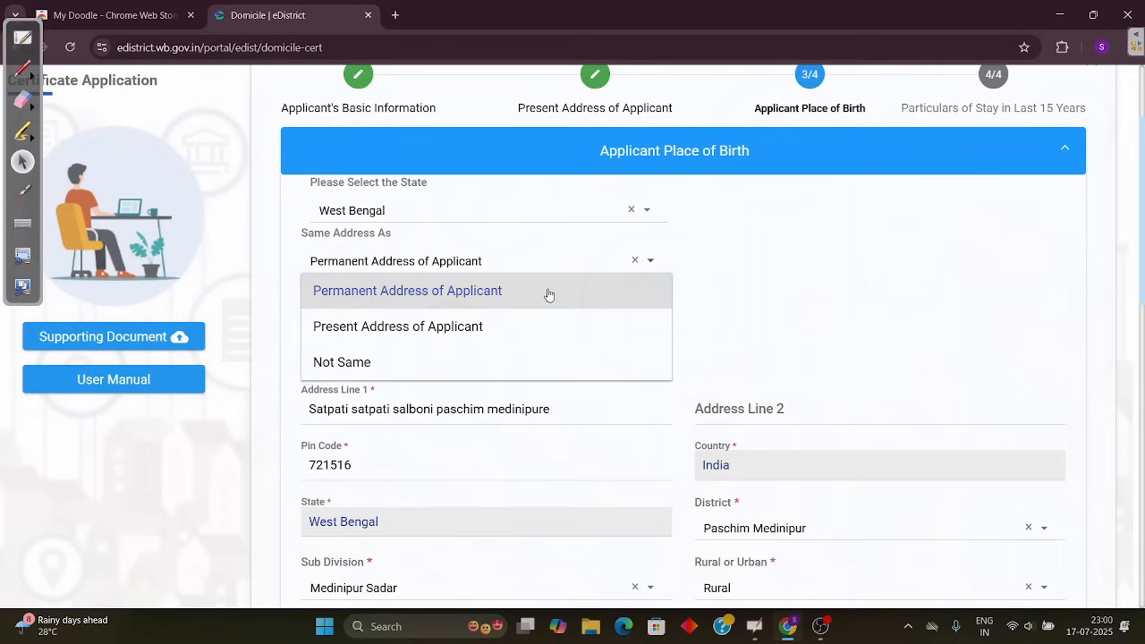
pyautogui.click(549, 295)
# Step: Add an education row for GOUTAM SMRITI SATPATI BINAPANI VIDYAMANDIR, class V to XII, from 2014 to 2019
pyautogui.scroll(-5, 614, 421)
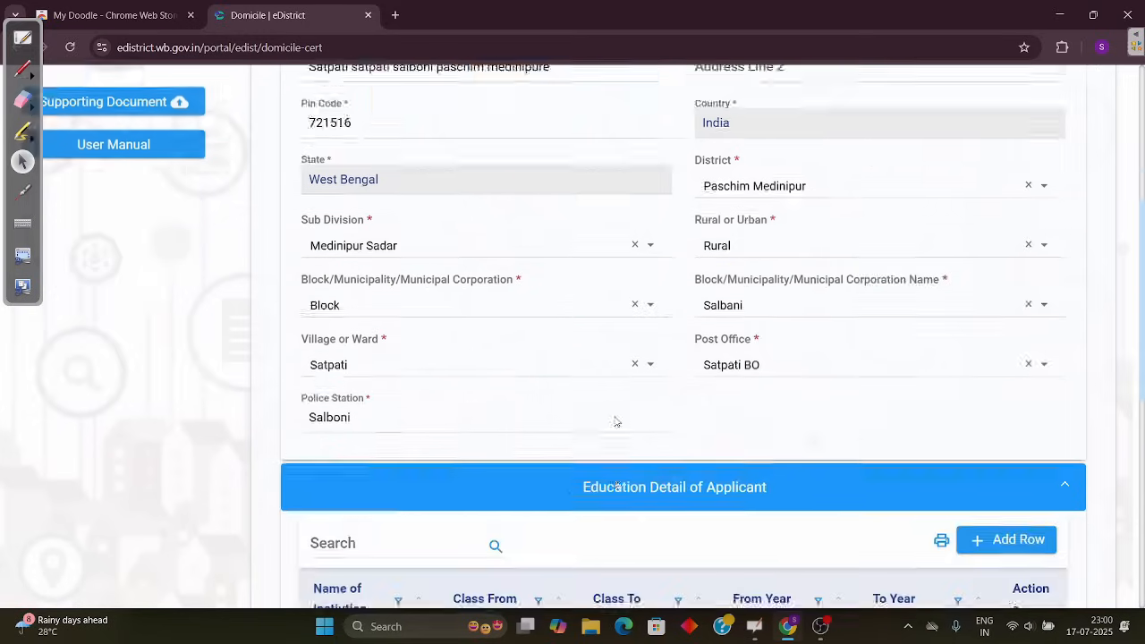
pyautogui.scroll(-1, 616, 421)
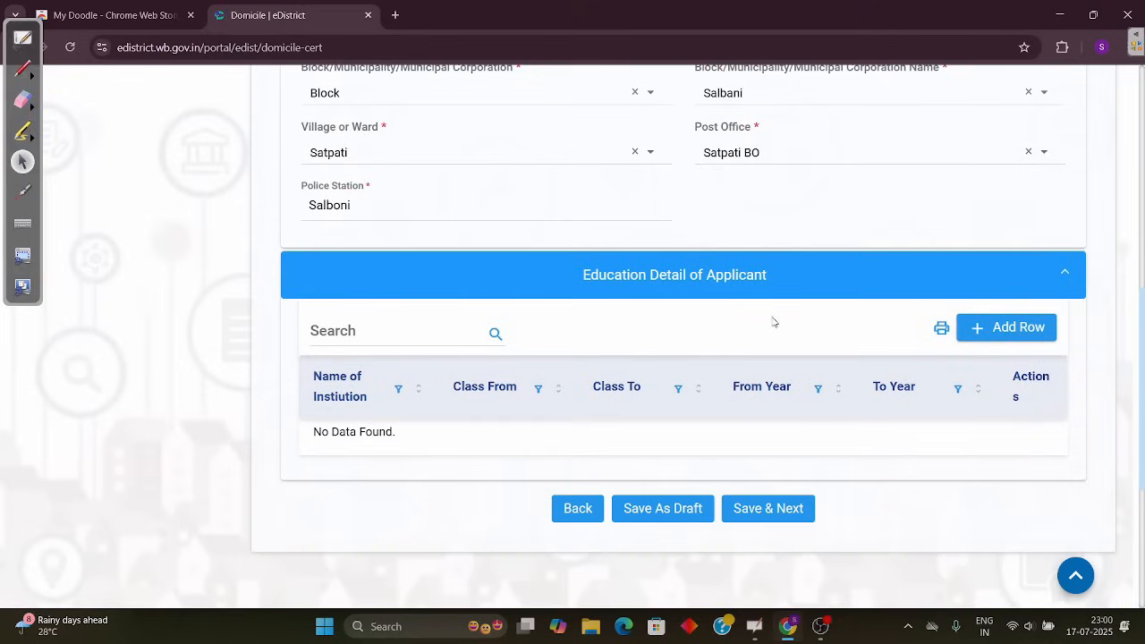
pyautogui.click(1003, 335)
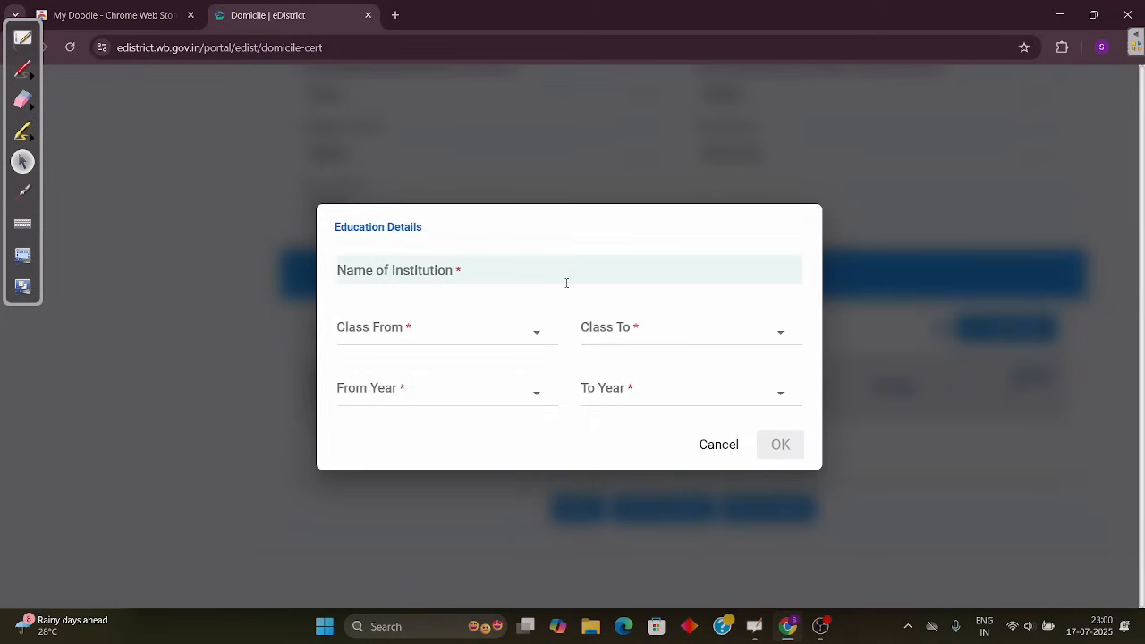
pyautogui.click(567, 283)
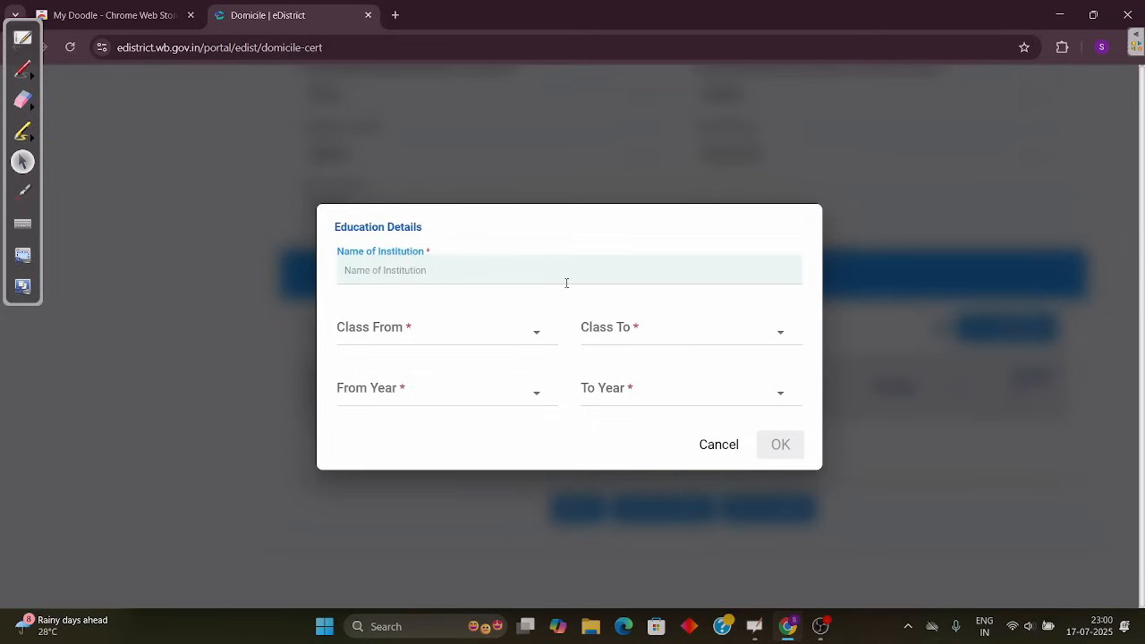
pyautogui.write('g')
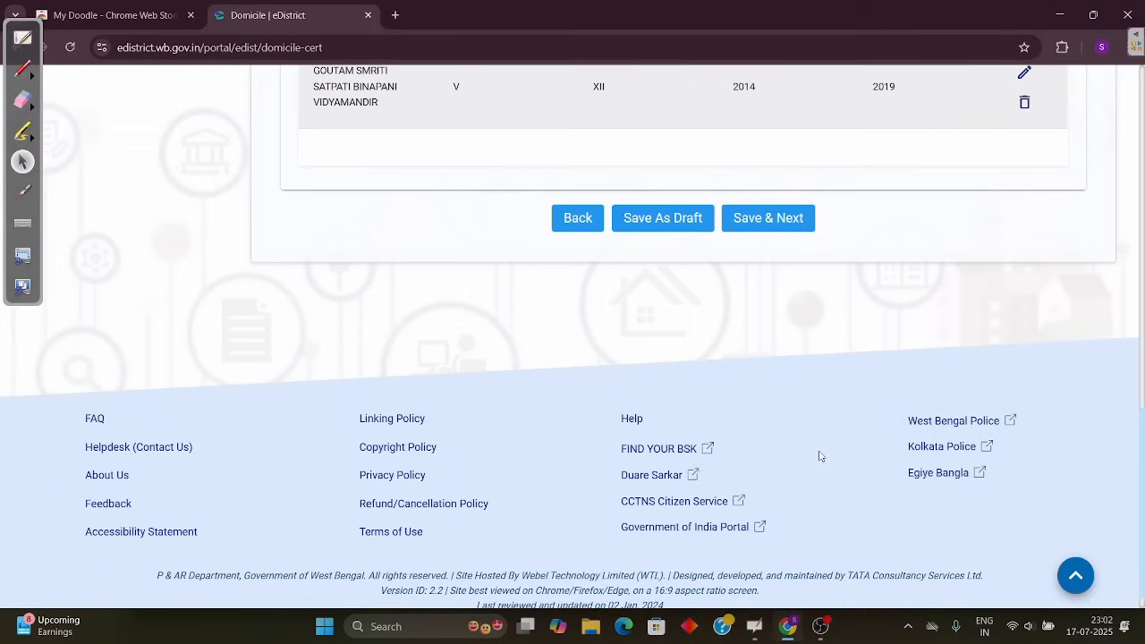
# Step: Check the added education row, then save the place of birth page and continue to Particulars of Stay in Last 15 Years
pyautogui.scroll(5, 818, 452)
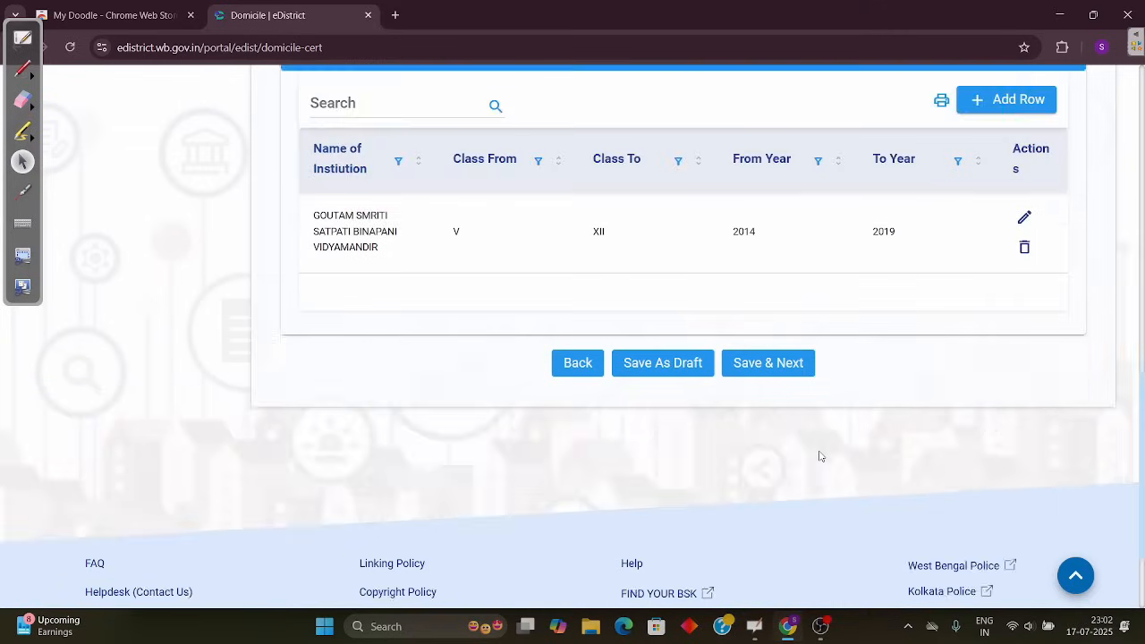
pyautogui.scroll(2, 818, 451)
pyautogui.scroll(-4, 813, 450)
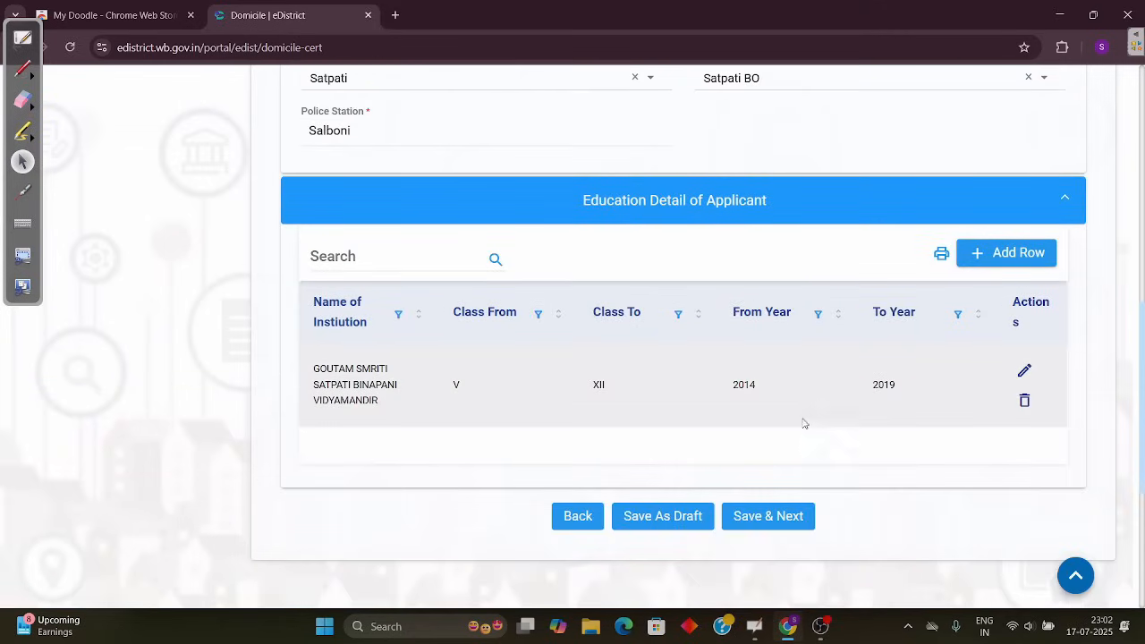
pyautogui.scroll(-3, 802, 420)
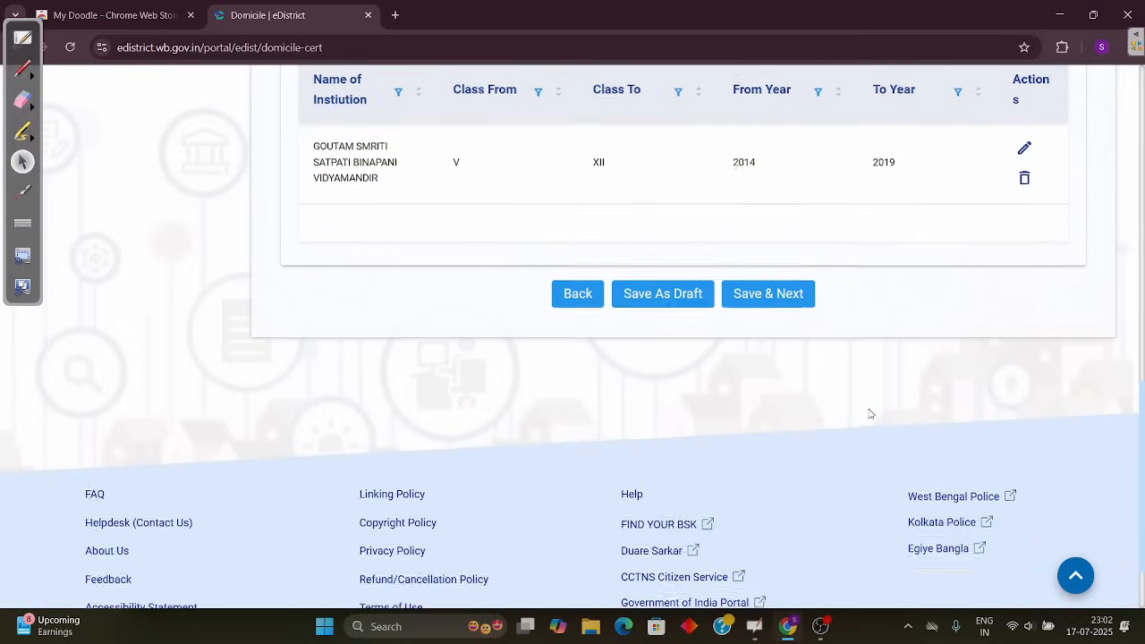
pyautogui.scroll(2, 930, 358)
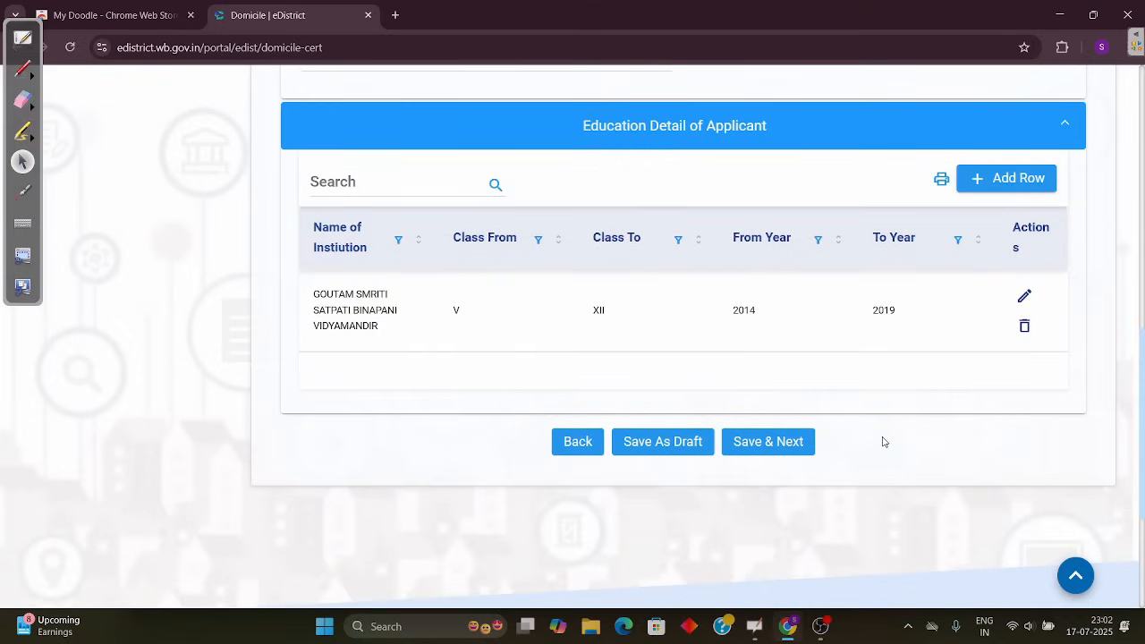
pyautogui.click(796, 438)
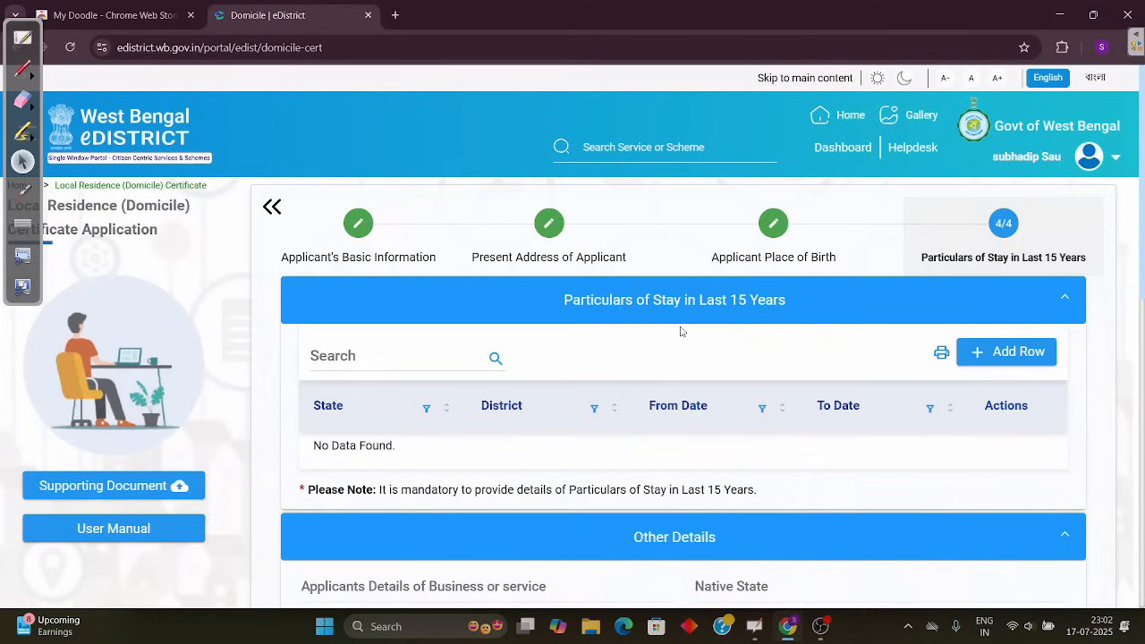
# Step: Start a new row for the last 15 years' stay and fill its address from the Permanent Address of Applicant
pyautogui.click(960, 358)
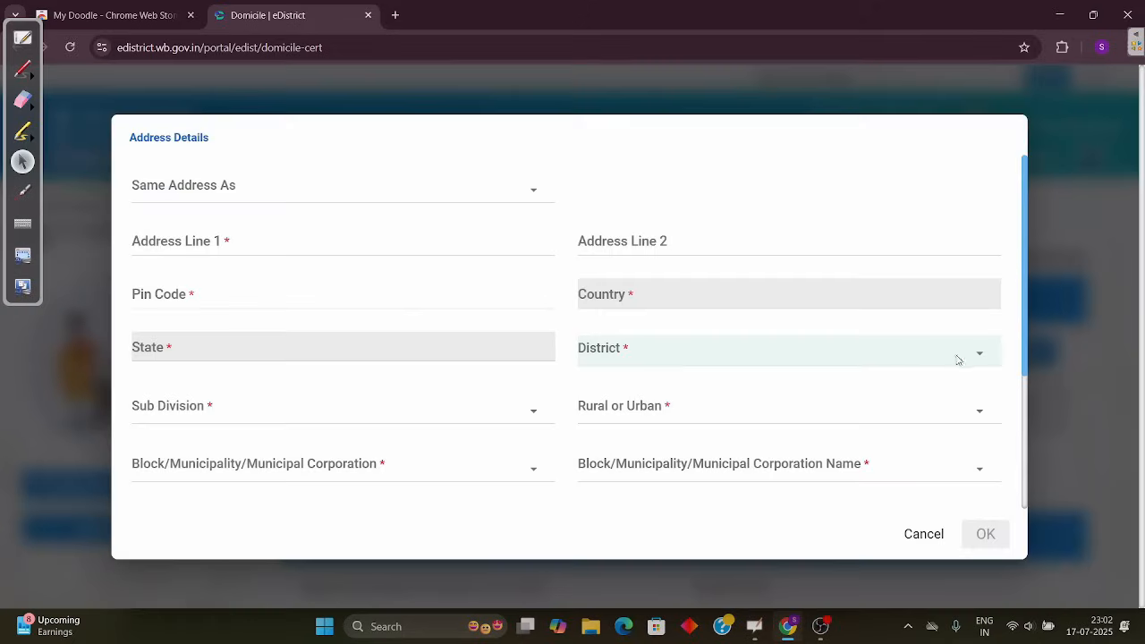
pyautogui.click(545, 206)
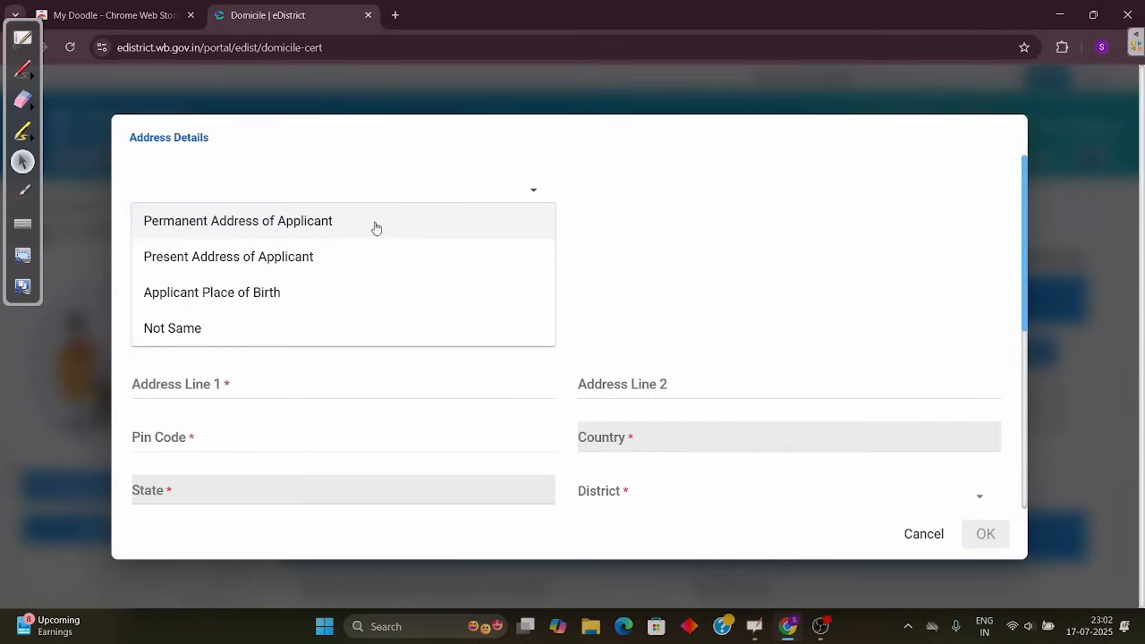
pyautogui.click(313, 234)
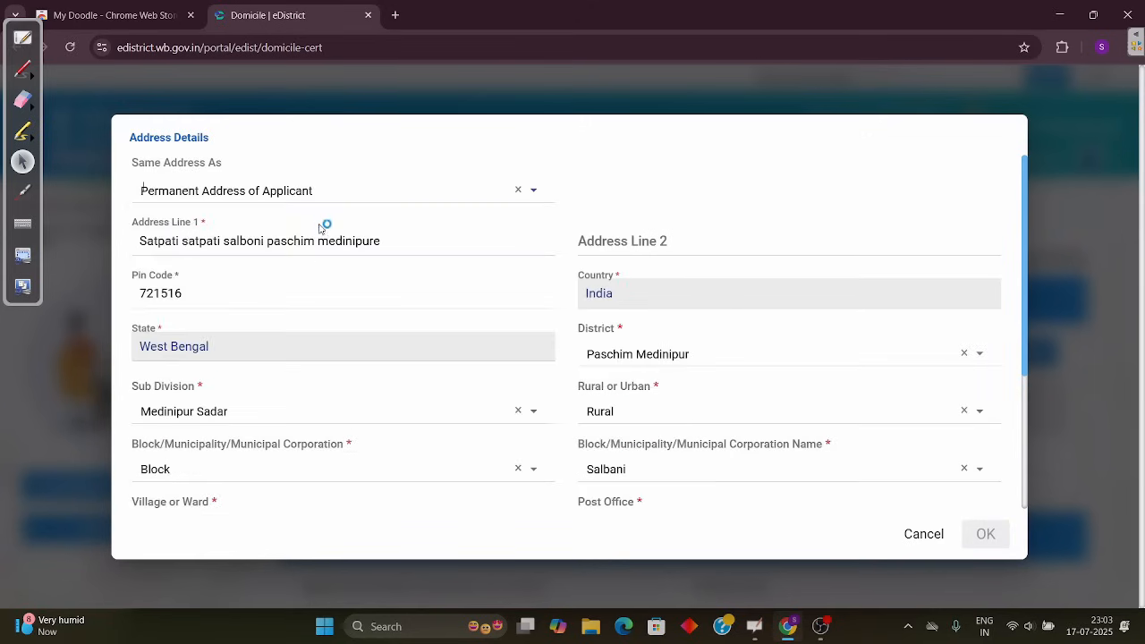
pyautogui.scroll(-3, 922, 375)
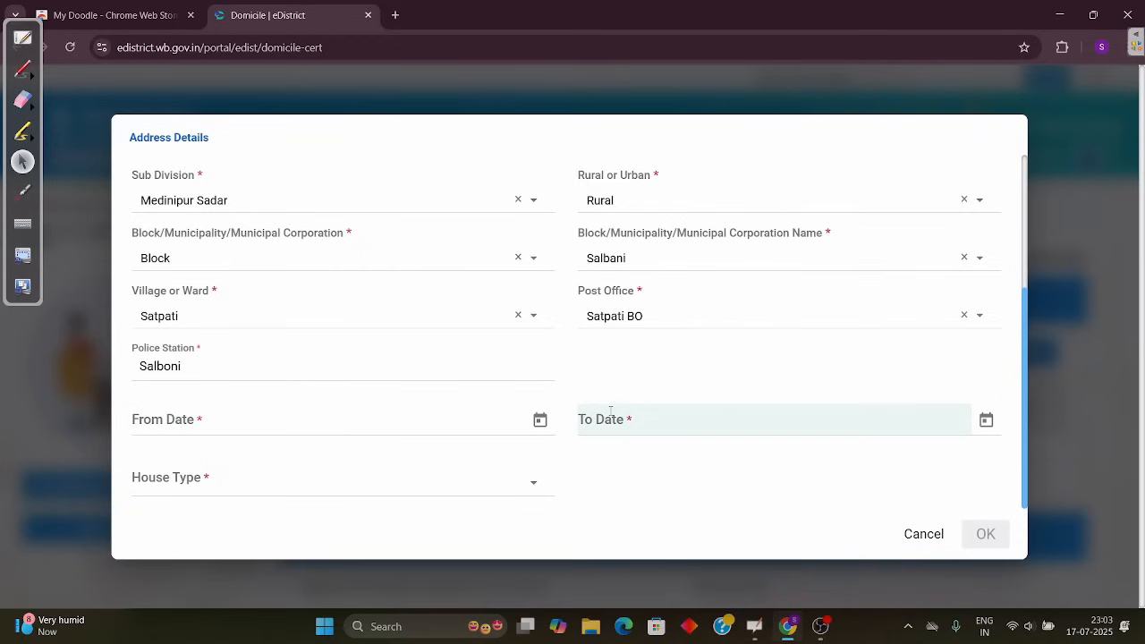
pyautogui.click(540, 420)
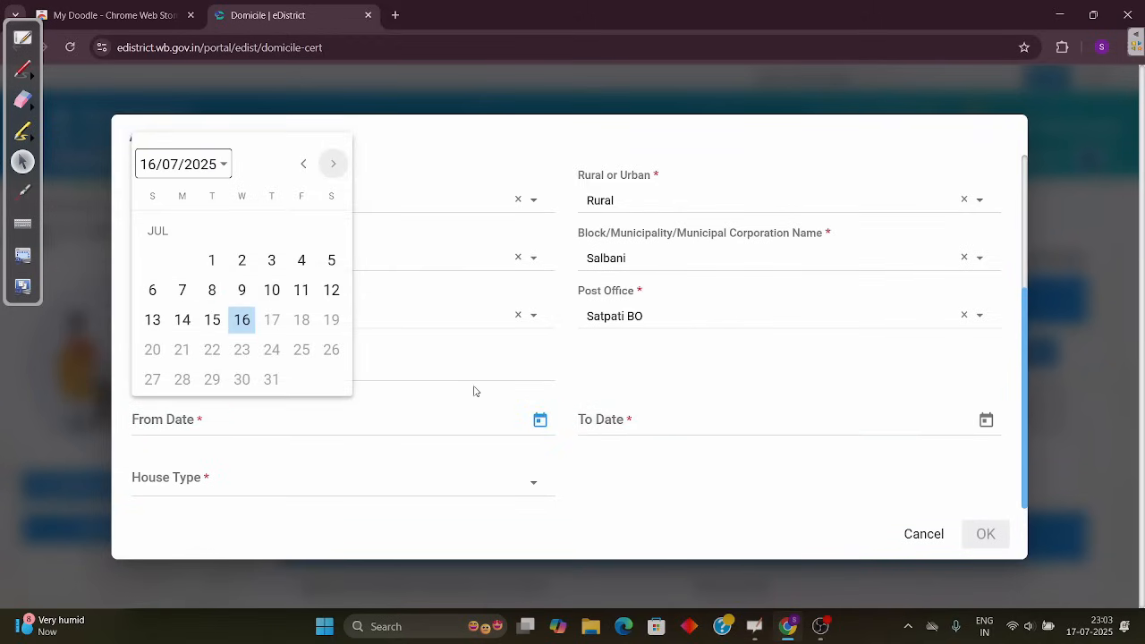
pyautogui.click(626, 365)
pyautogui.click(540, 420)
pyautogui.click(224, 167)
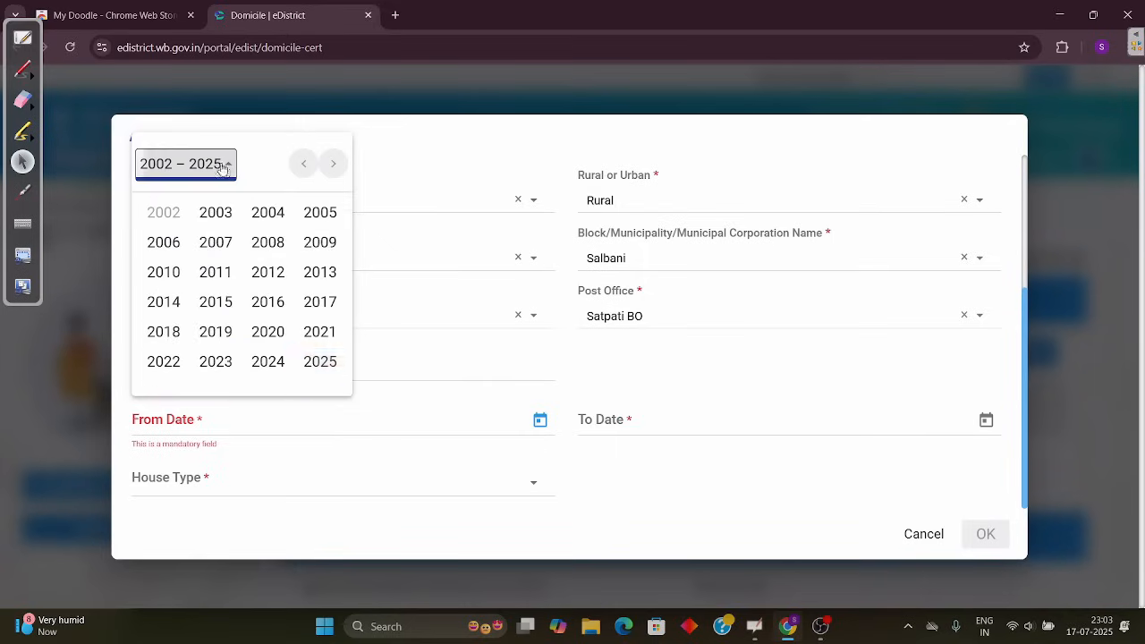
pyautogui.click(216, 213)
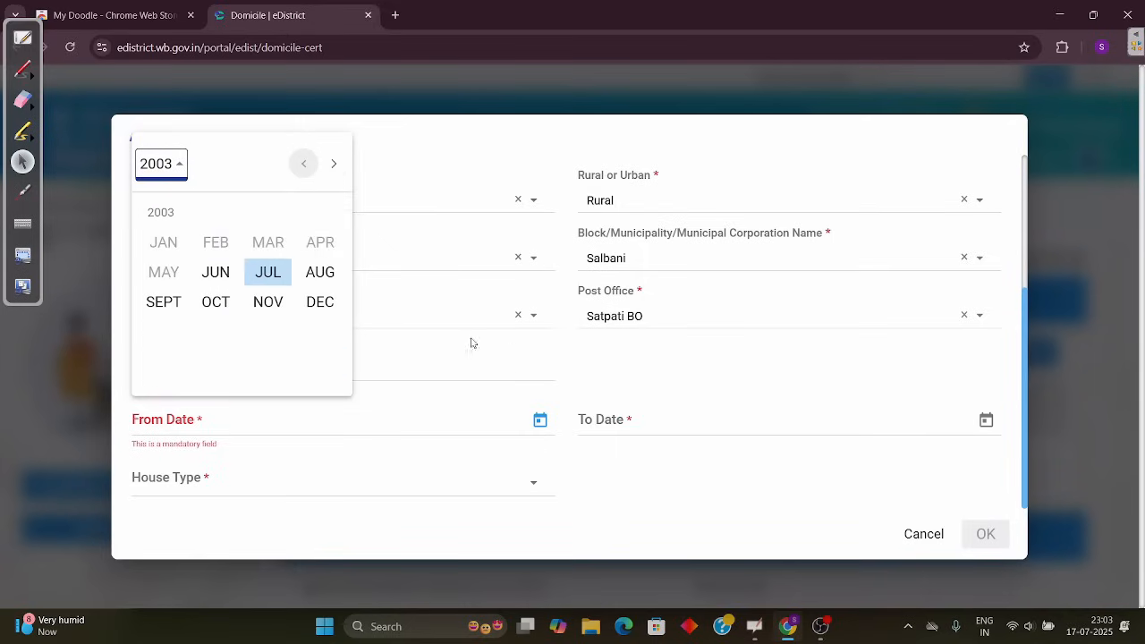
pyautogui.click(219, 273)
pyautogui.click(730, 439)
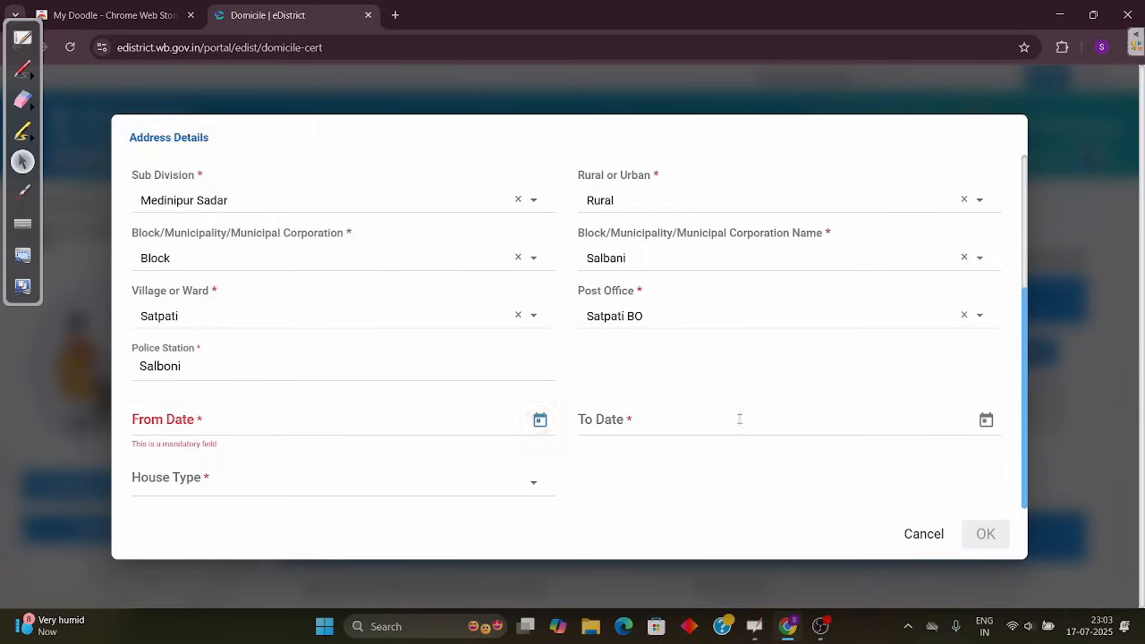
# Step: Set the stay's To Date to 16/07/2025 and its House Type to Own
pyautogui.click(951, 424)
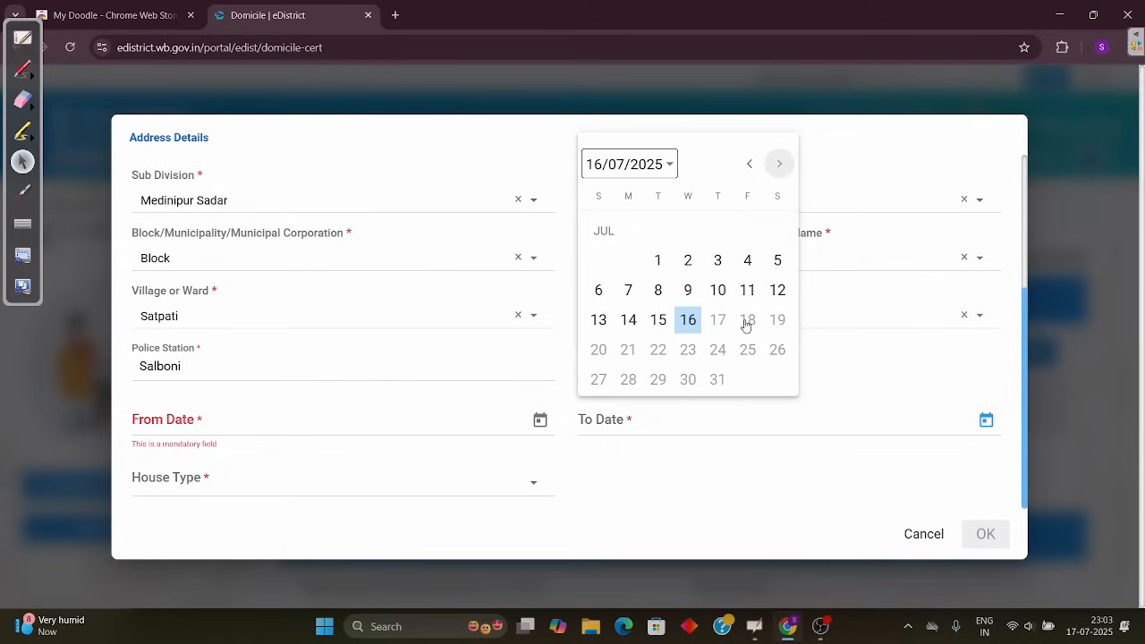
pyautogui.click(698, 322)
pyautogui.click(529, 492)
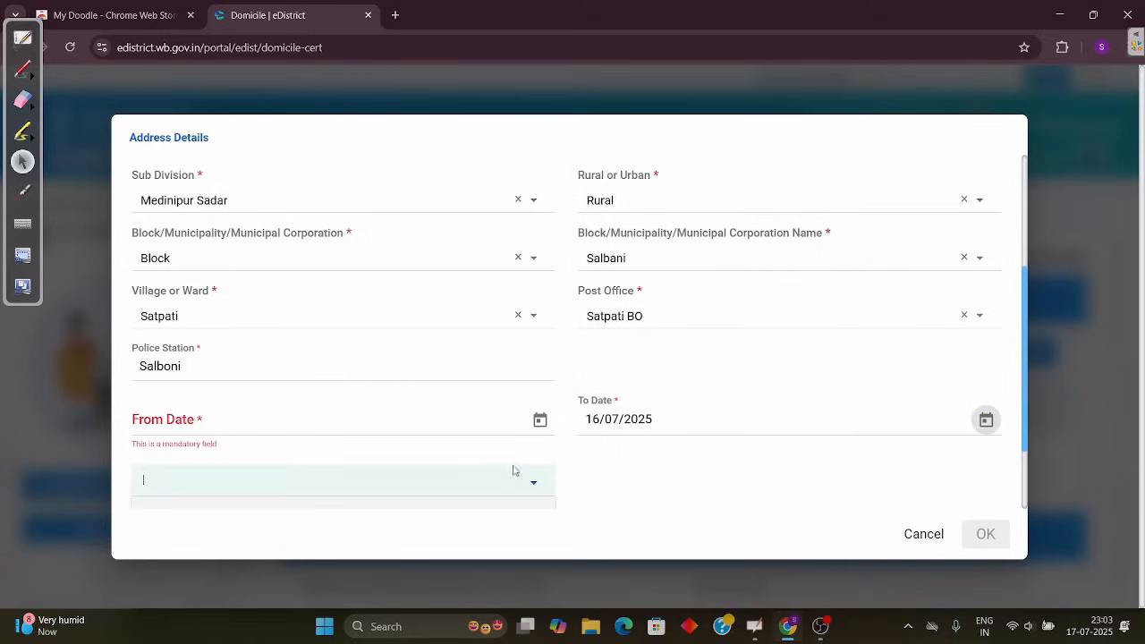
pyautogui.scroll(-2, 718, 315)
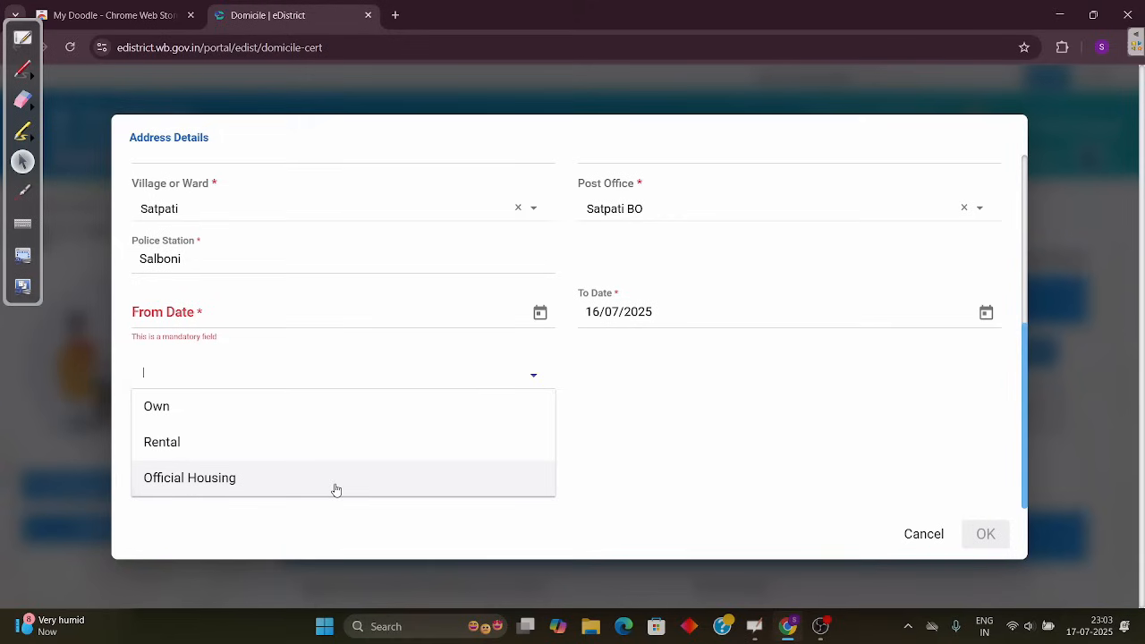
pyautogui.click(349, 408)
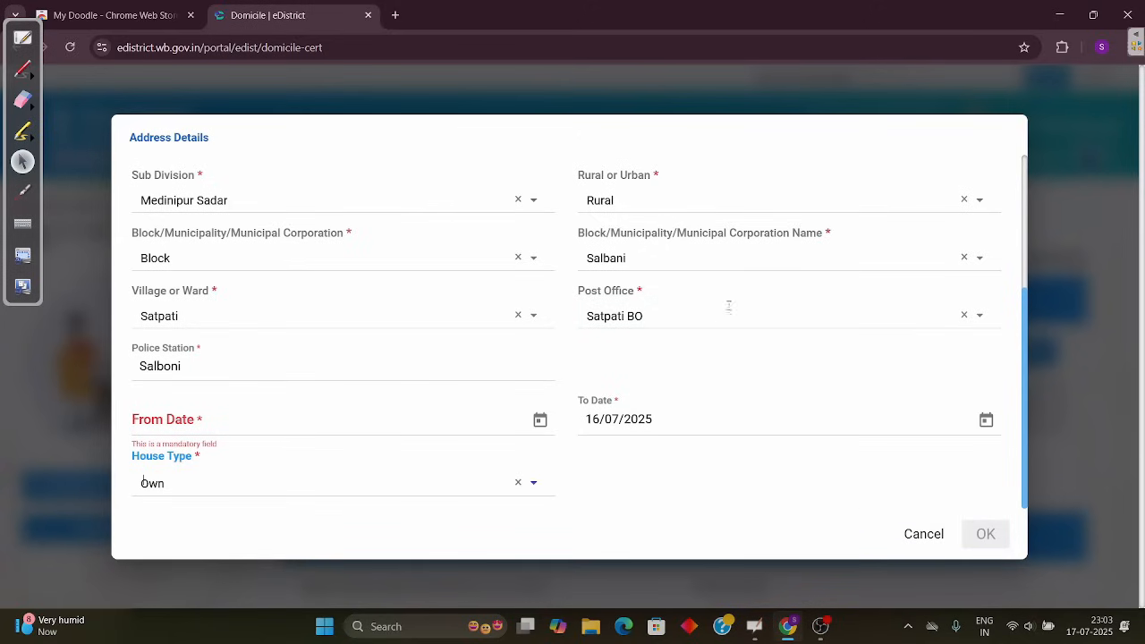
# Step: Set the From Date to the day the applicant's stay began, re-enter 16/07/2025 as the To Date, and save the stay row
pyautogui.click(540, 419)
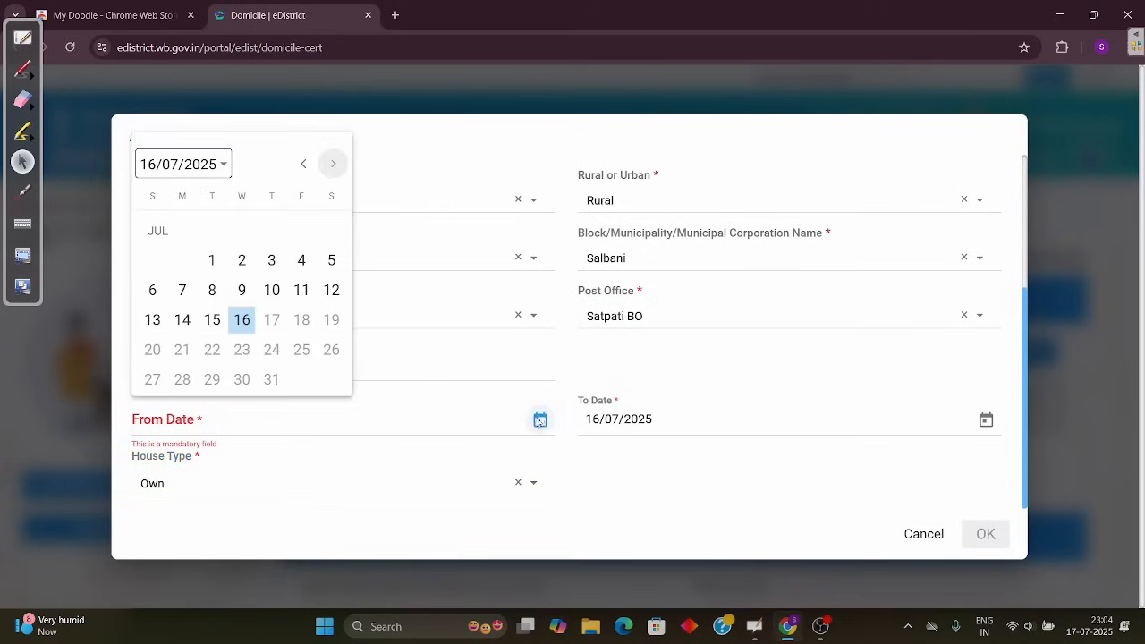
pyautogui.click(229, 165)
pyautogui.click(215, 211)
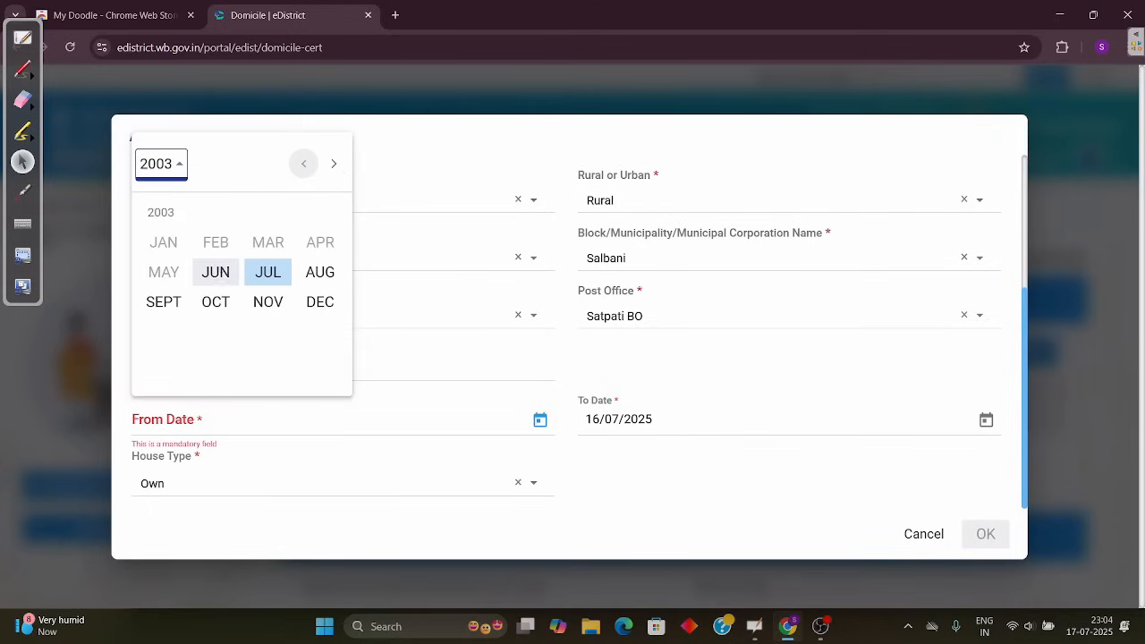
pyautogui.click(216, 272)
pyautogui.click(212, 259)
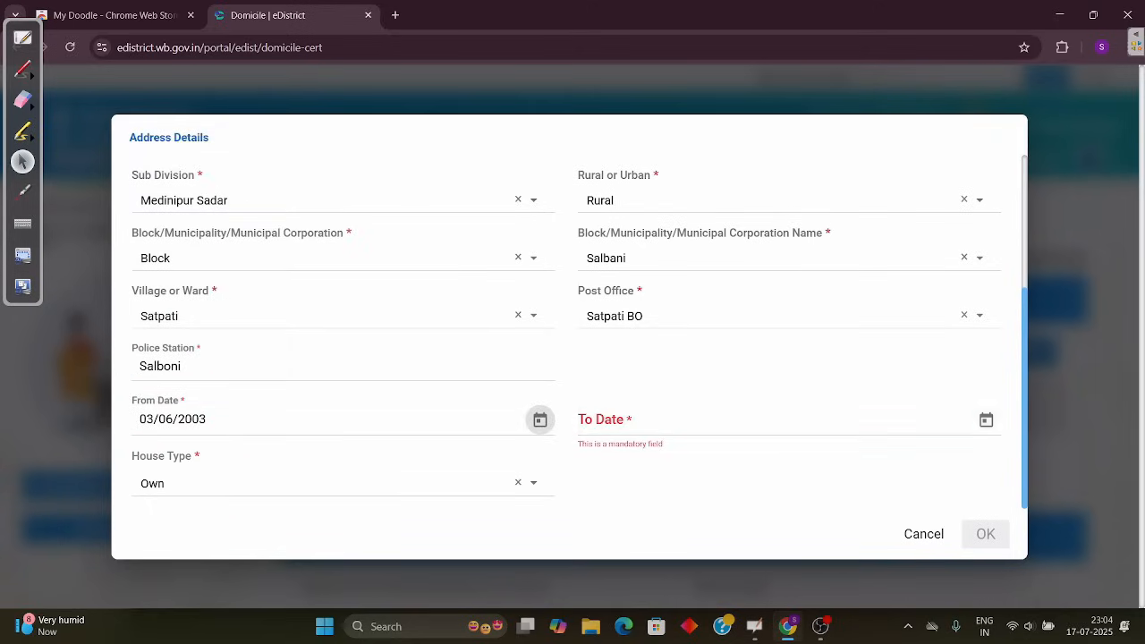
pyautogui.click(986, 420)
pyautogui.click(688, 320)
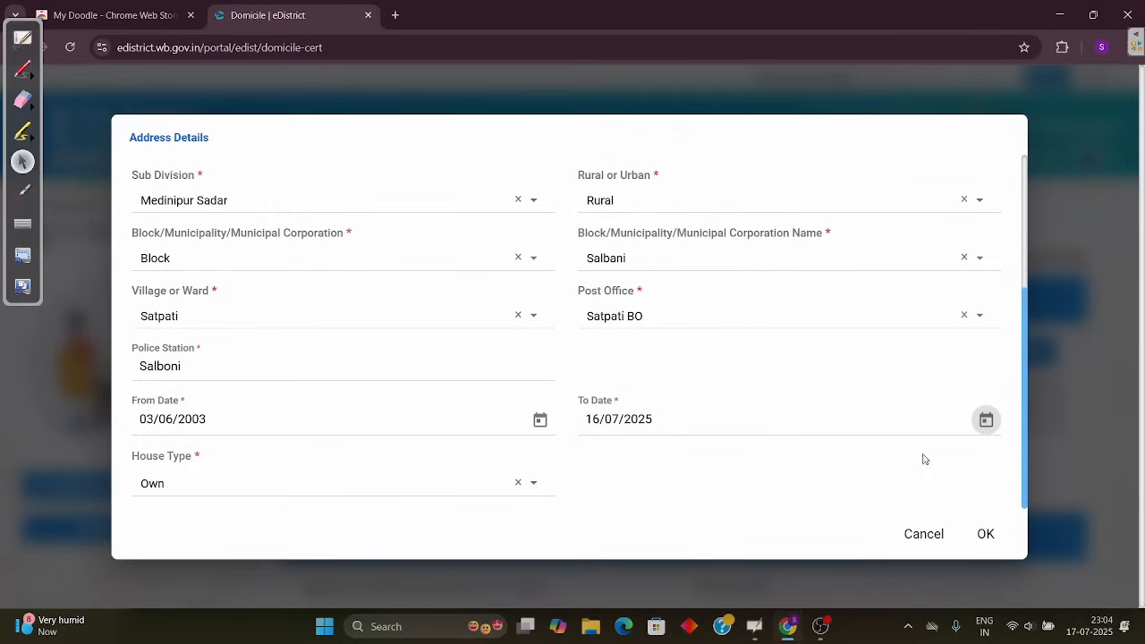
pyautogui.click(986, 534)
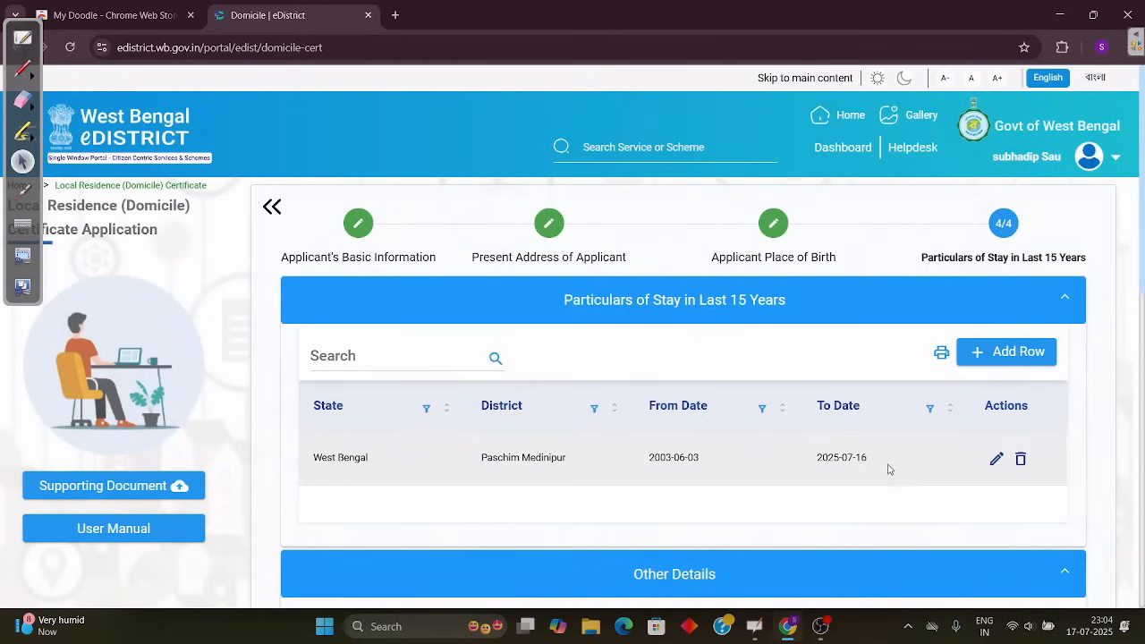
# Step: In Other Details, enter STUDENT as the business or service and fill in West Bengal as the native state from the saved address
pyautogui.scroll(-5, 853, 187)
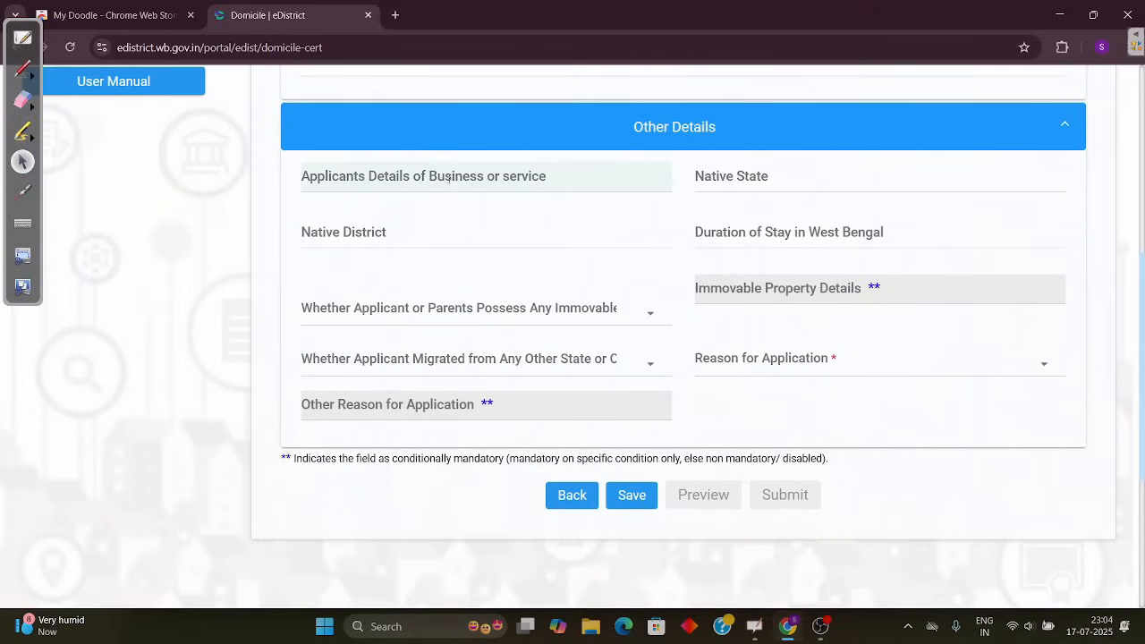
pyautogui.click(464, 190)
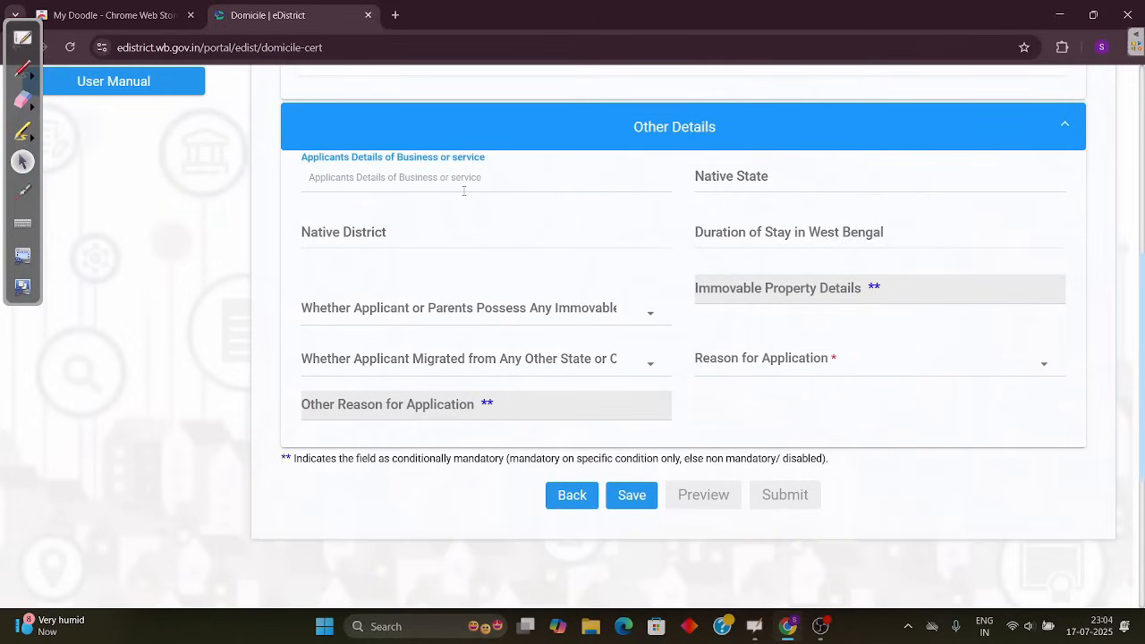
pyautogui.write('STUDENT')
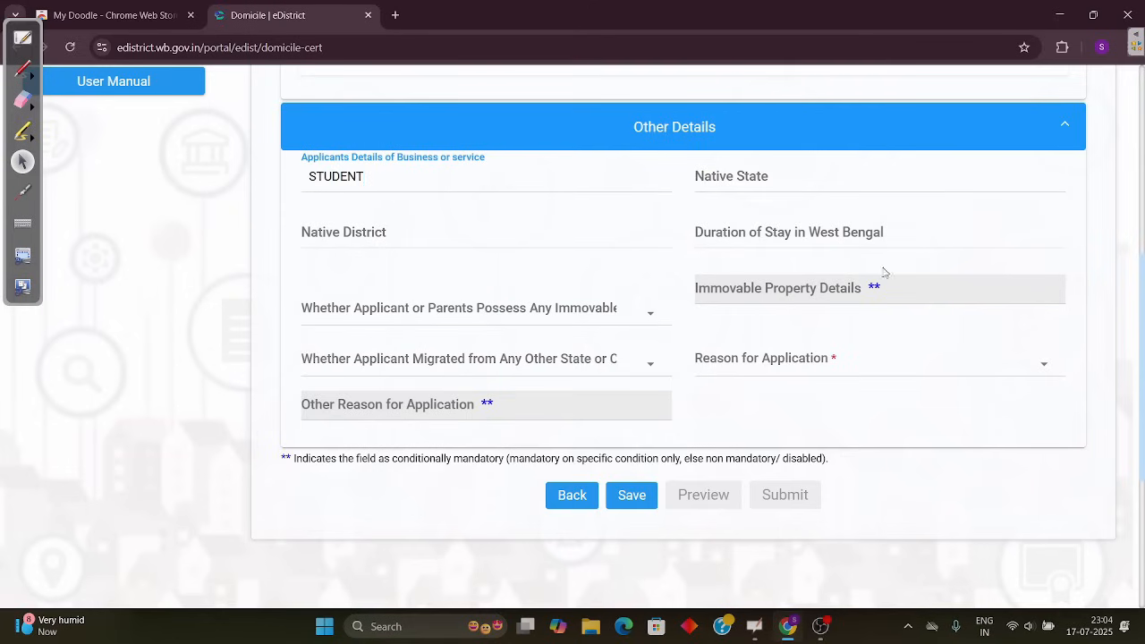
pyautogui.click(922, 186)
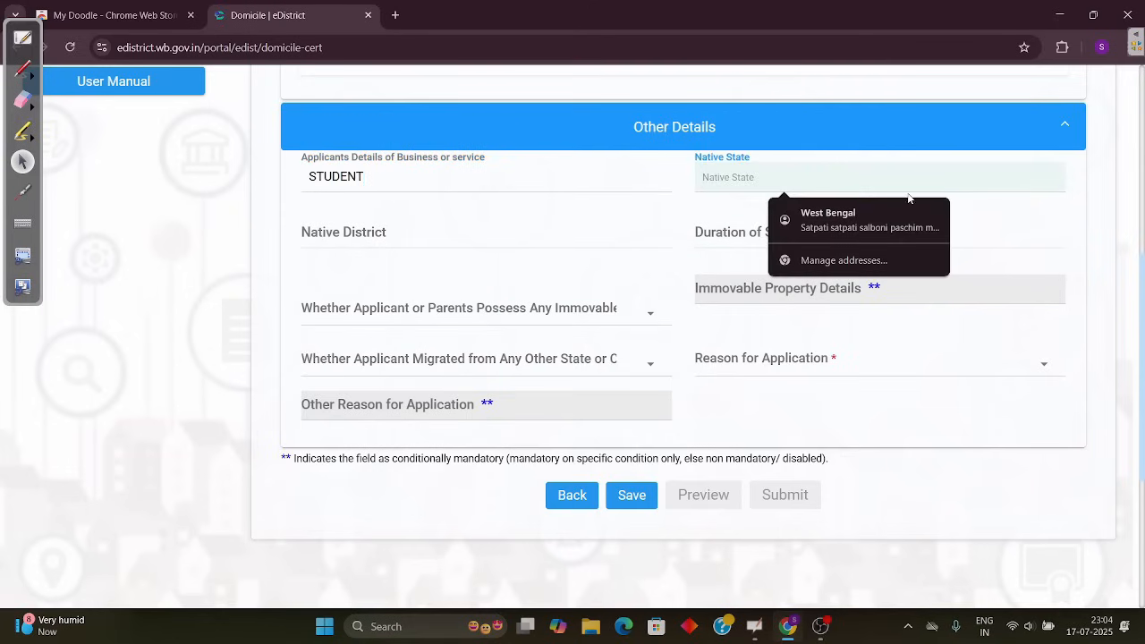
pyautogui.click(895, 221)
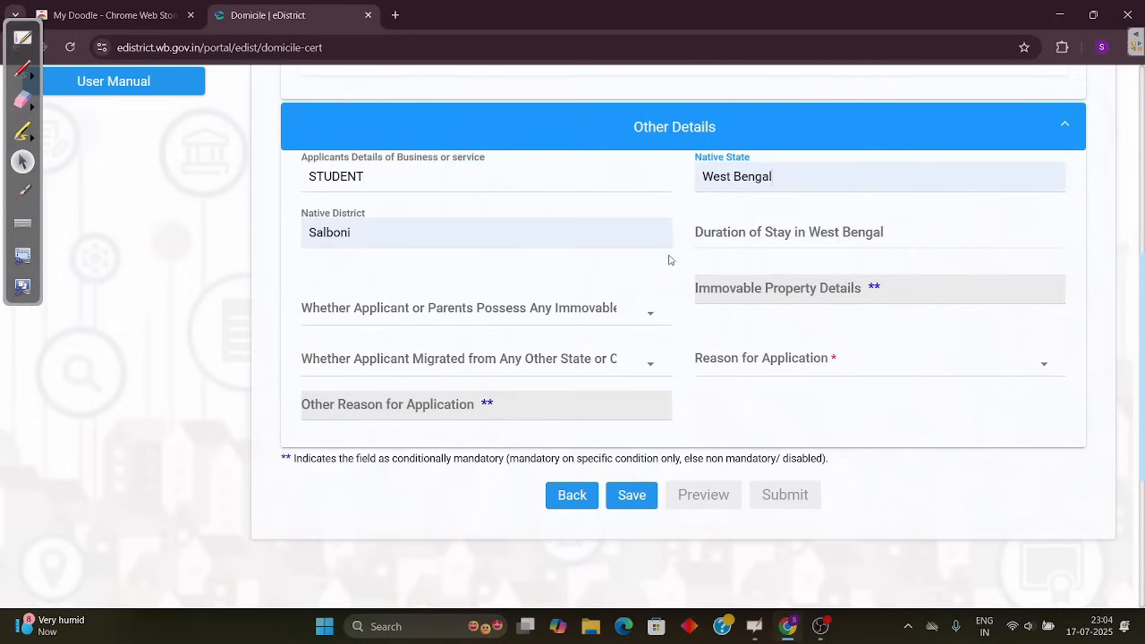
# Step: Replace the Native District with PASCHIM MEDINIPURE and enter 22 as the Duration of Stay in West Bengal
pyautogui.click(608, 235)
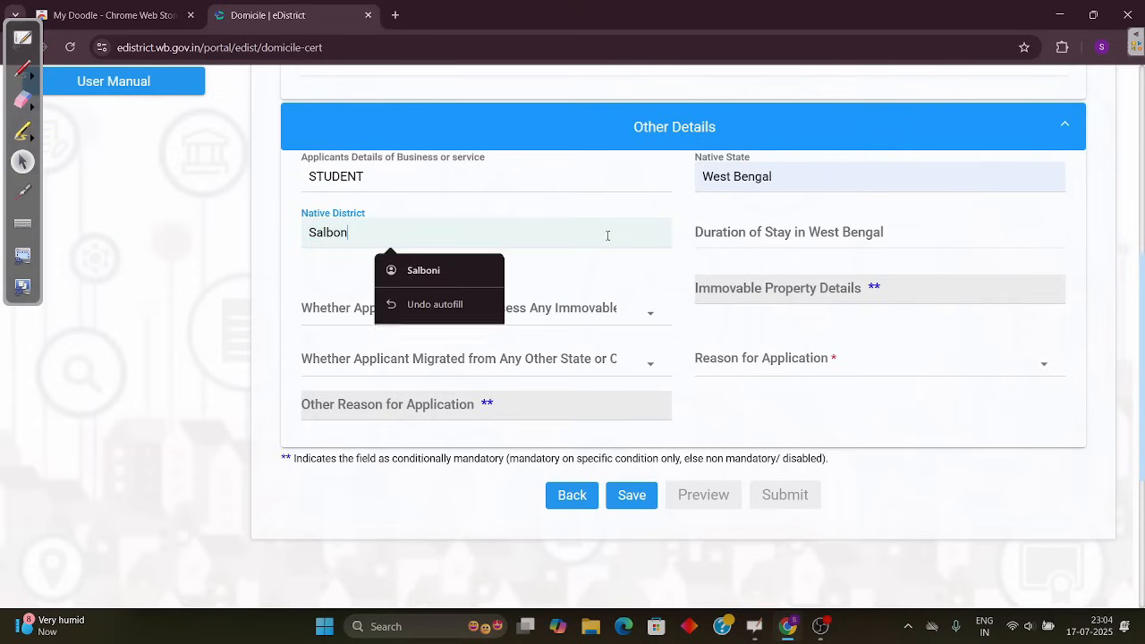
pyautogui.press('BackSpace')
pyautogui.press('BackSpace')
pyautogui.press('BackSpace')
pyautogui.press('BackSpace')
pyautogui.press('BackSpace')
pyautogui.press('BackSpace')
pyautogui.press('BackSpace')
pyautogui.write('P')
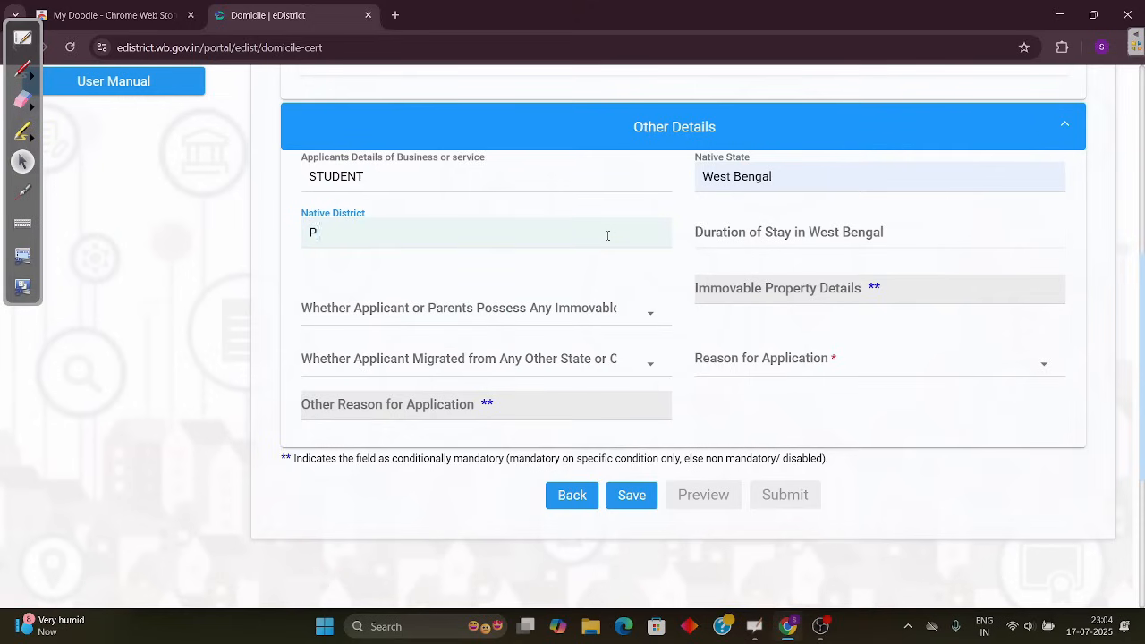
pyautogui.write('ASCHIM MEDINIPURE')
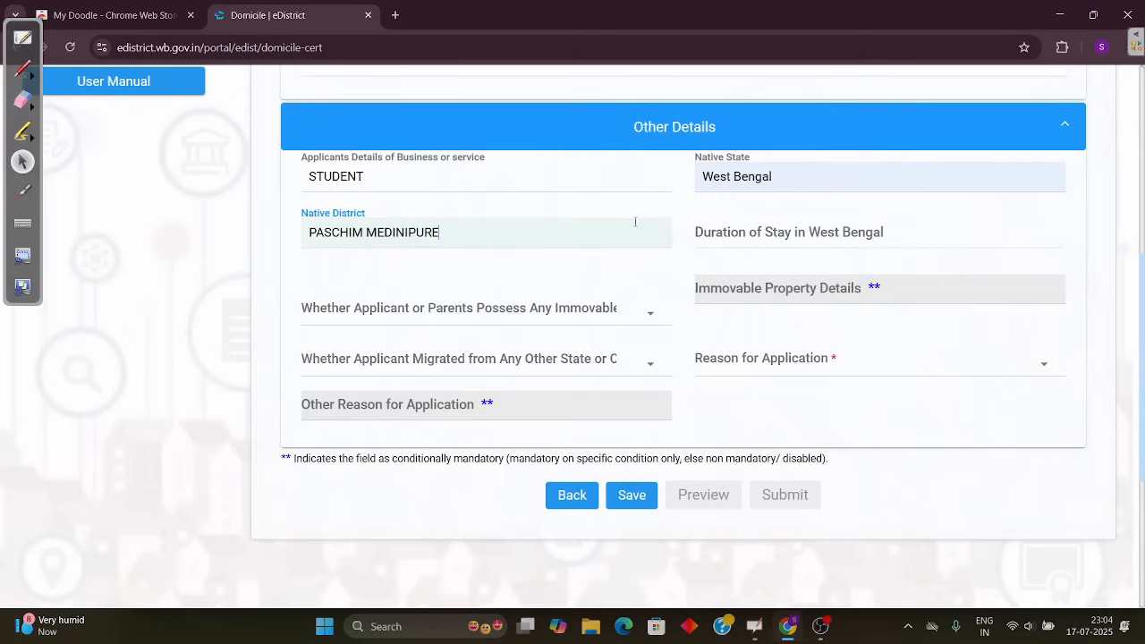
pyautogui.click(786, 233)
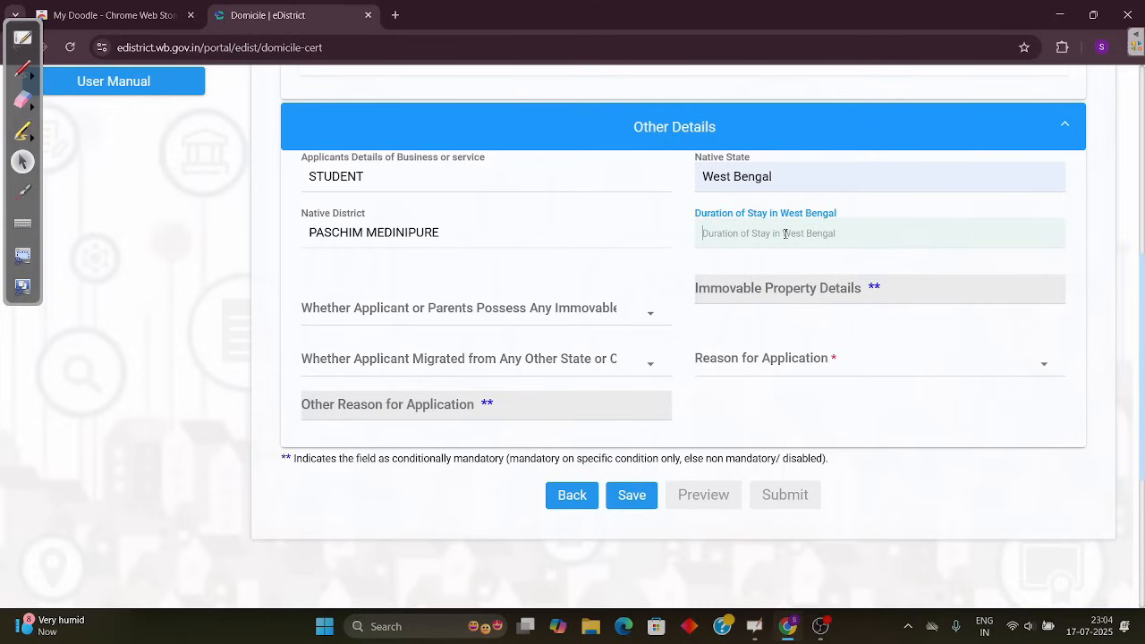
pyautogui.write('22')
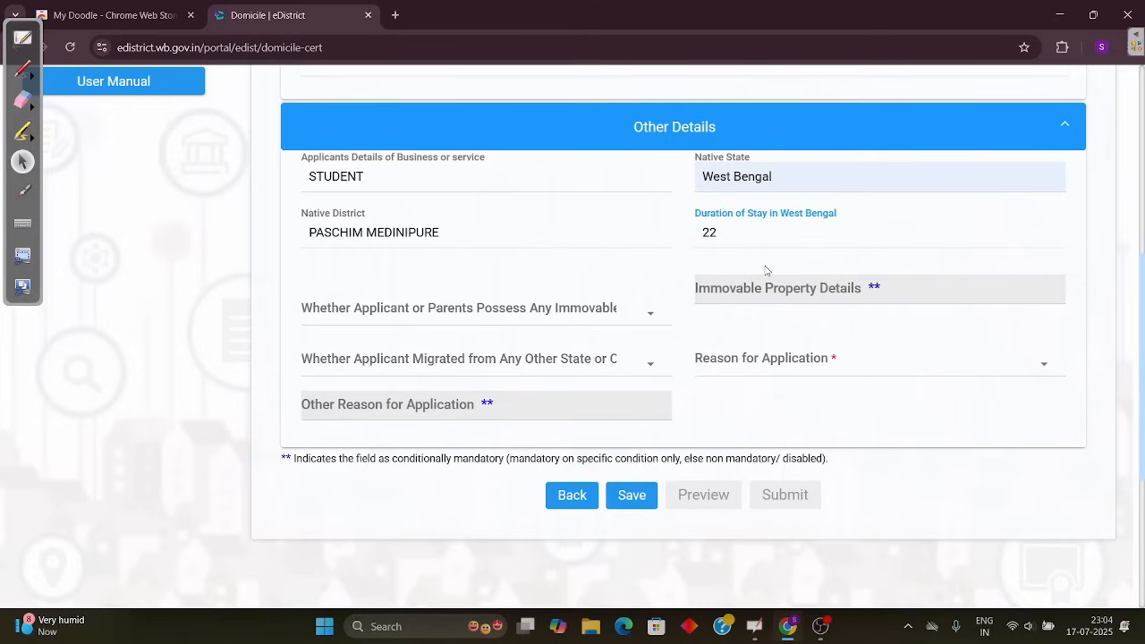
pyautogui.click(623, 319)
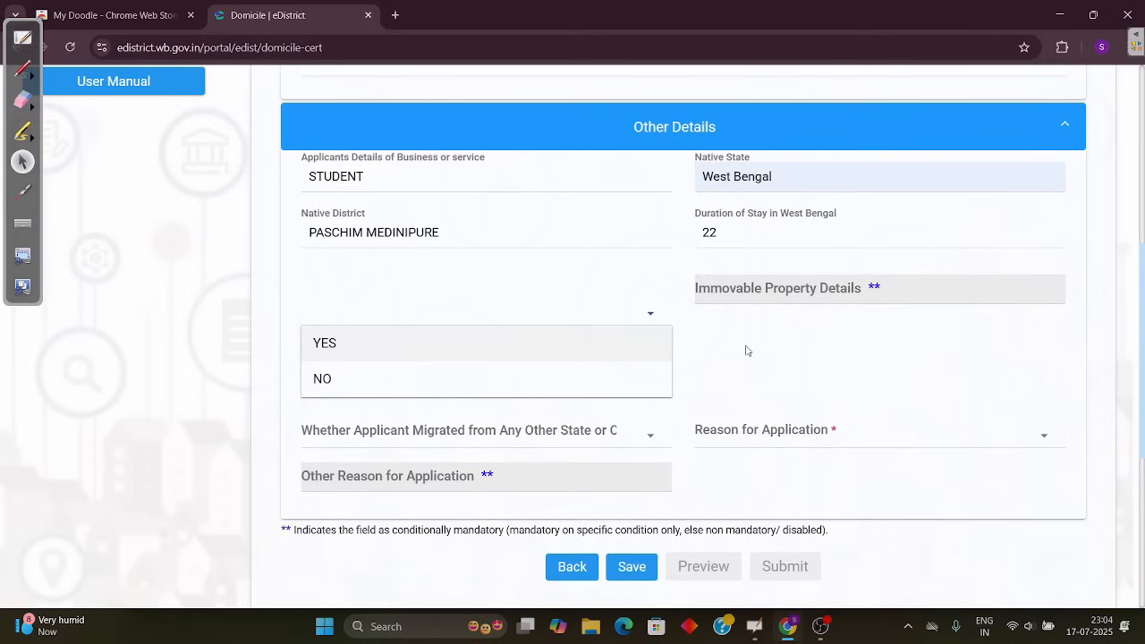
pyautogui.click(716, 345)
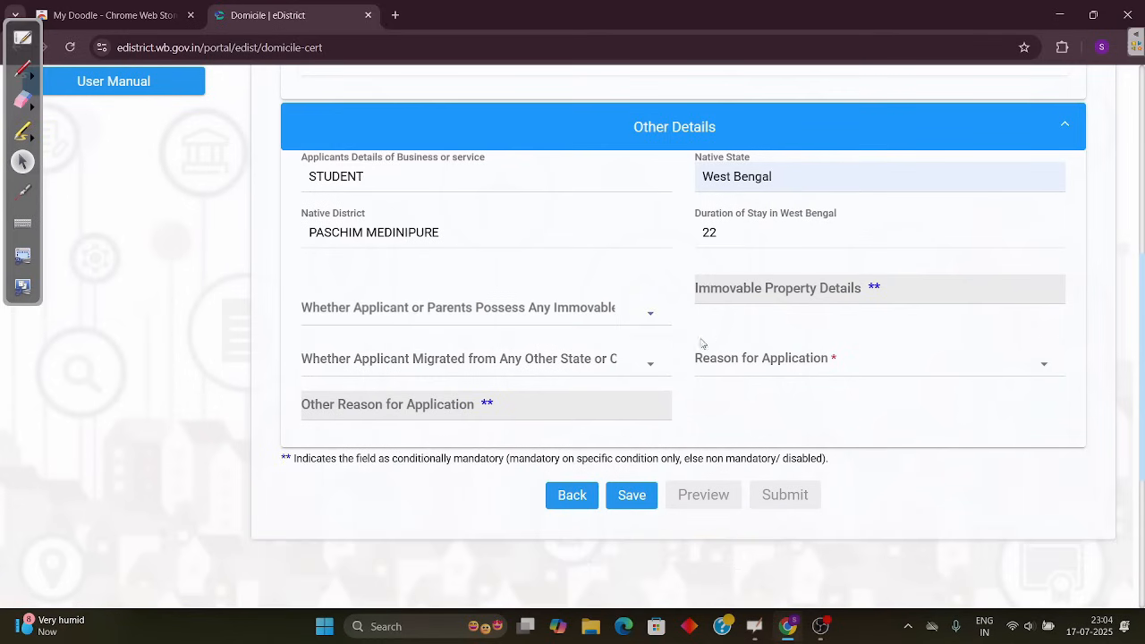
pyautogui.click(628, 321)
pyautogui.click(573, 378)
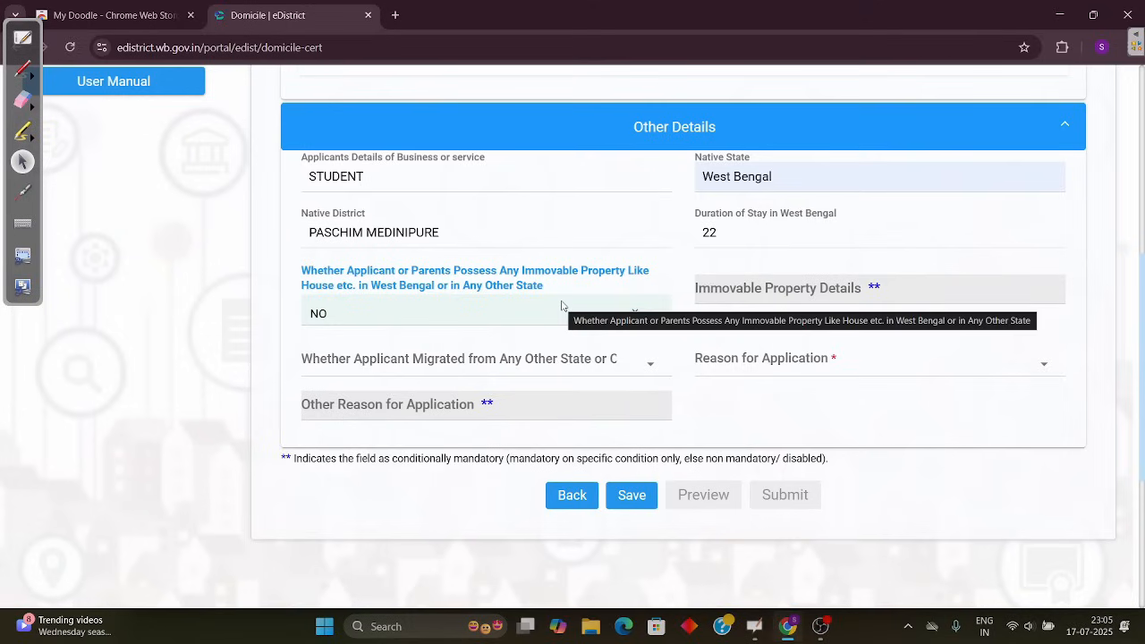
pyautogui.click(634, 312)
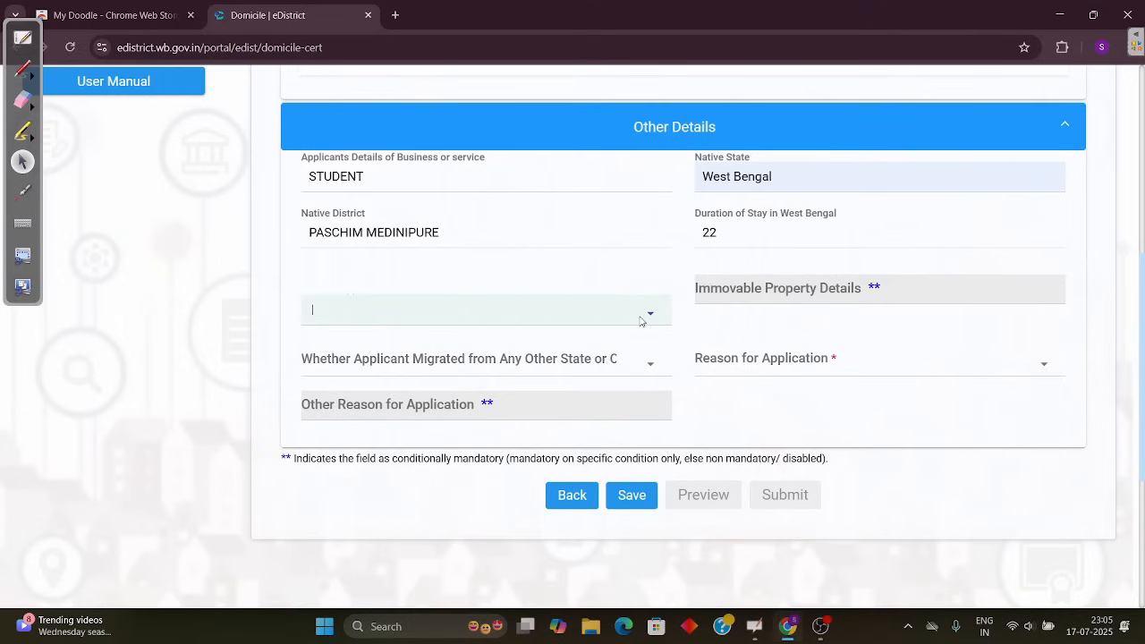
# Step: Answer YES to the applicant or parents possessing immovable property and enter HOUSE, LAND as the Immovable Property Details
pyautogui.click(614, 327)
pyautogui.click(553, 353)
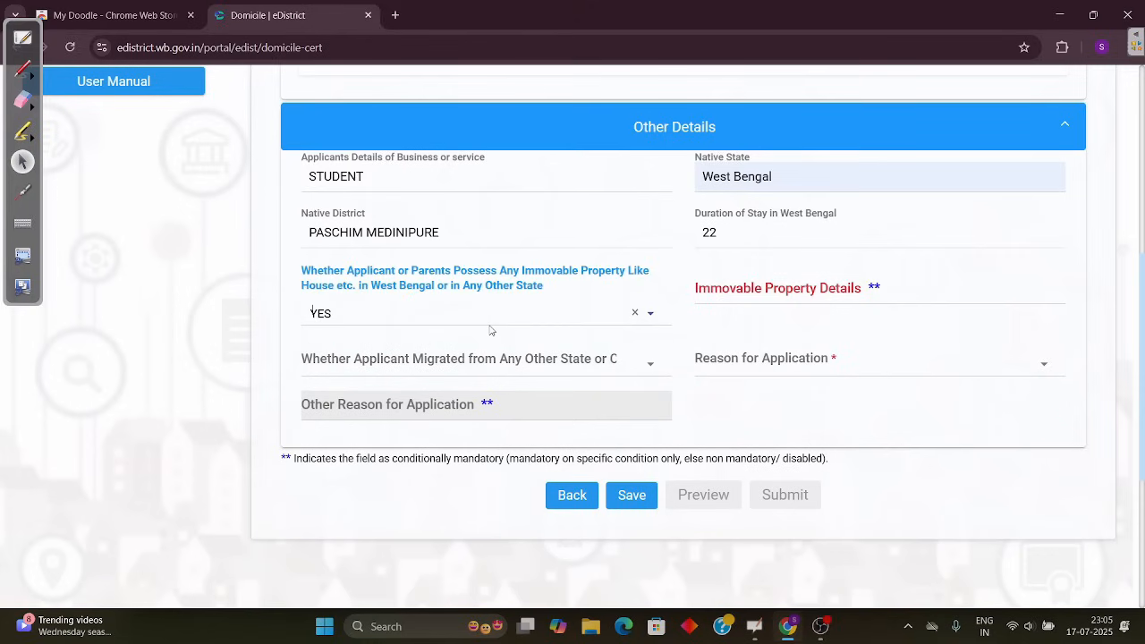
pyautogui.click(832, 297)
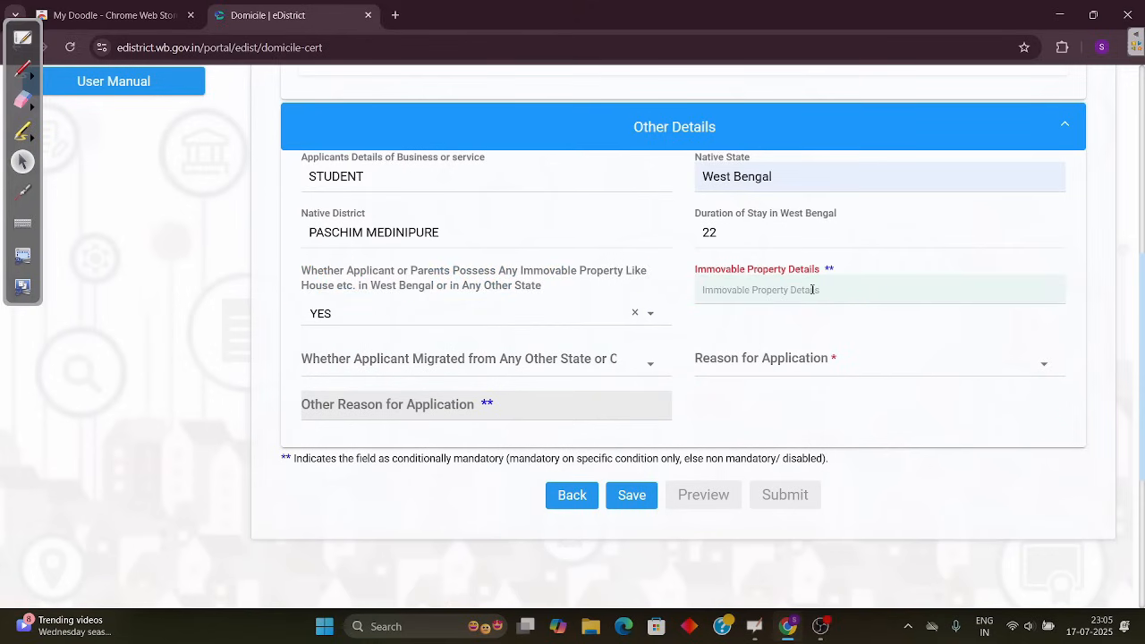
pyautogui.write('HOUSE,')
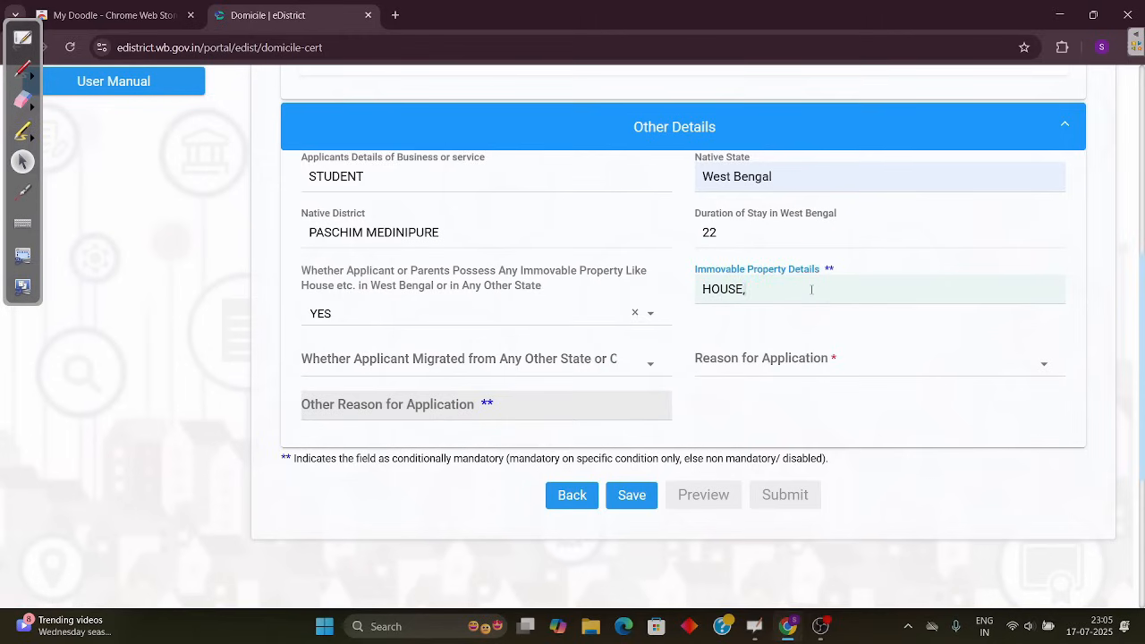
pyautogui.write(' LAND')
# Step: Answer NO to whether the applicant migrated from any other state or country
pyautogui.click(650, 364)
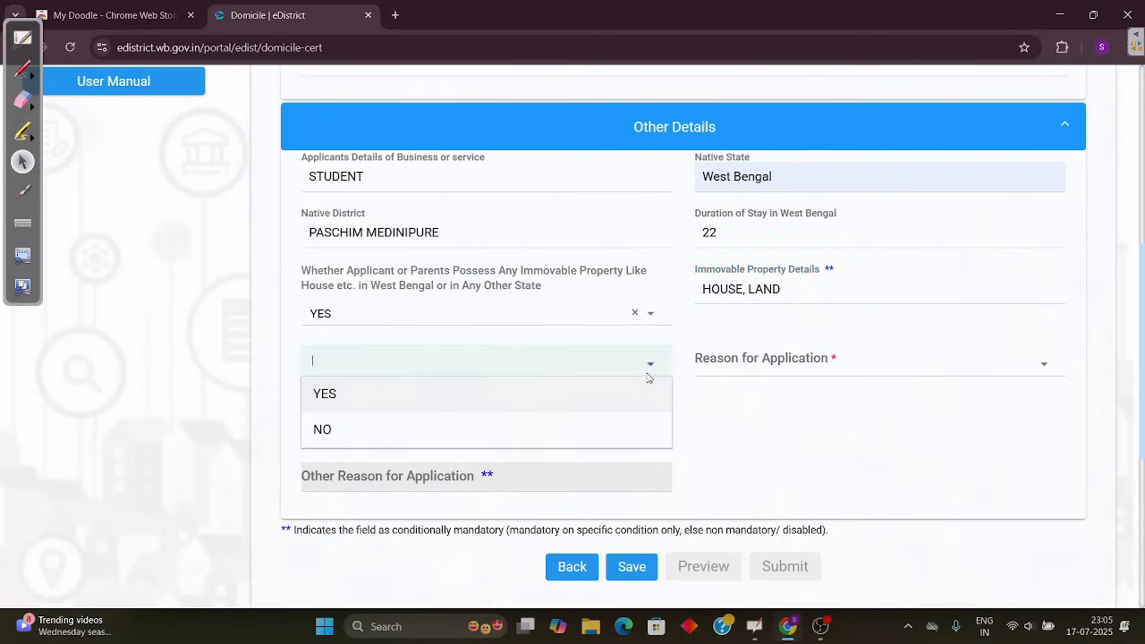
pyautogui.click(740, 405)
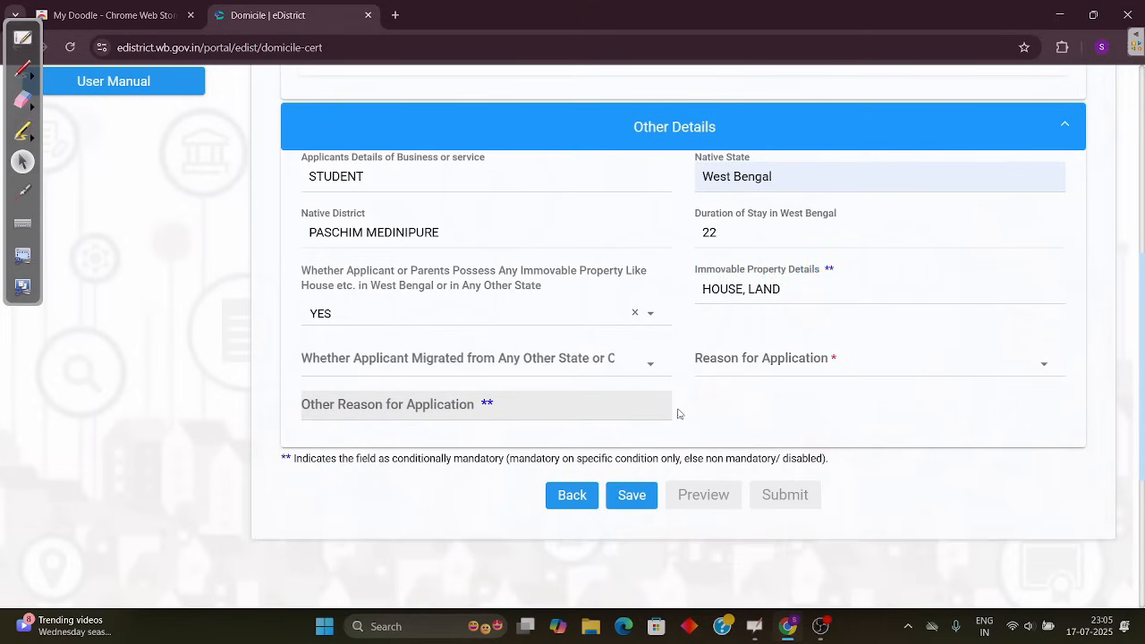
pyautogui.click(609, 380)
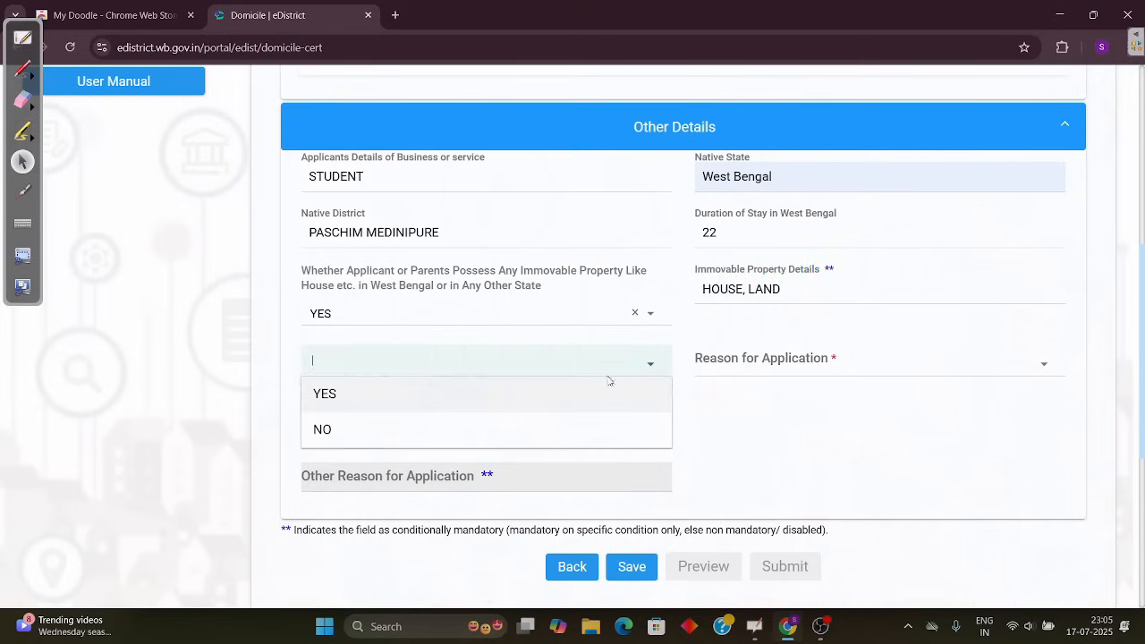
pyautogui.click(573, 429)
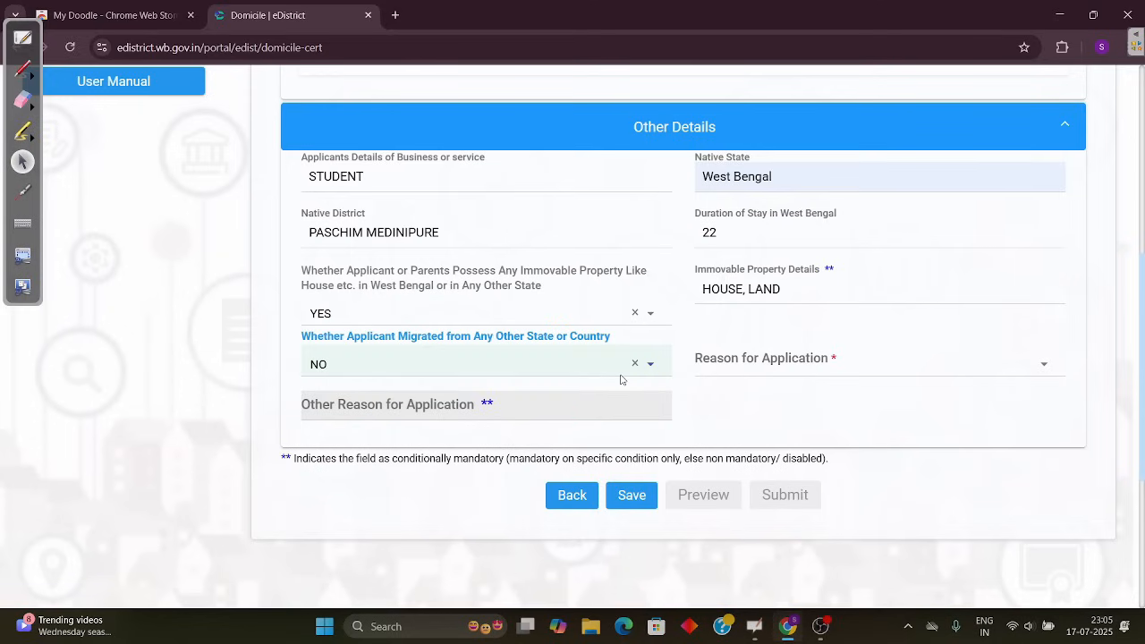
# Step: Set the Reason for Application to Other with FOR ADMISSION PURPOSE as the other reason, and save the application
pyautogui.click(886, 372)
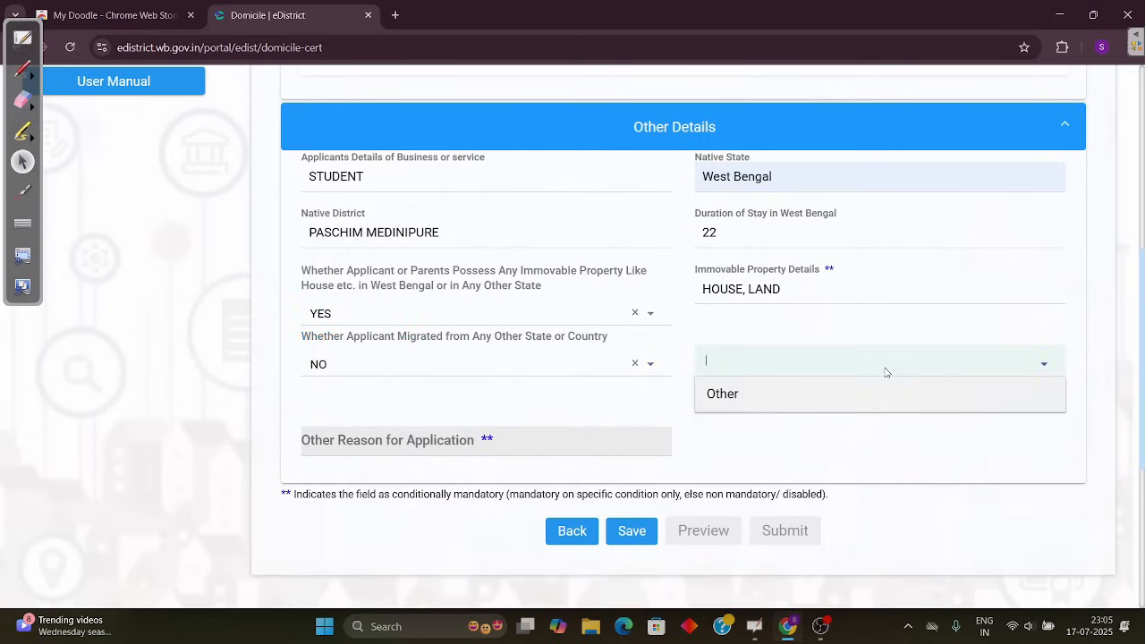
pyautogui.click(866, 404)
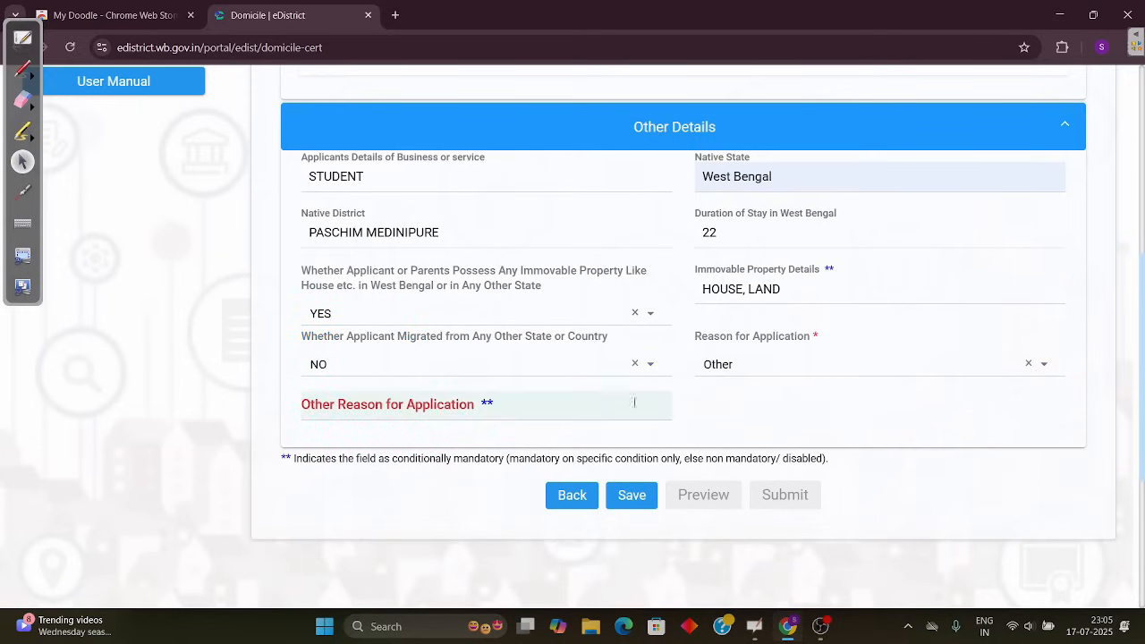
pyautogui.click(604, 404)
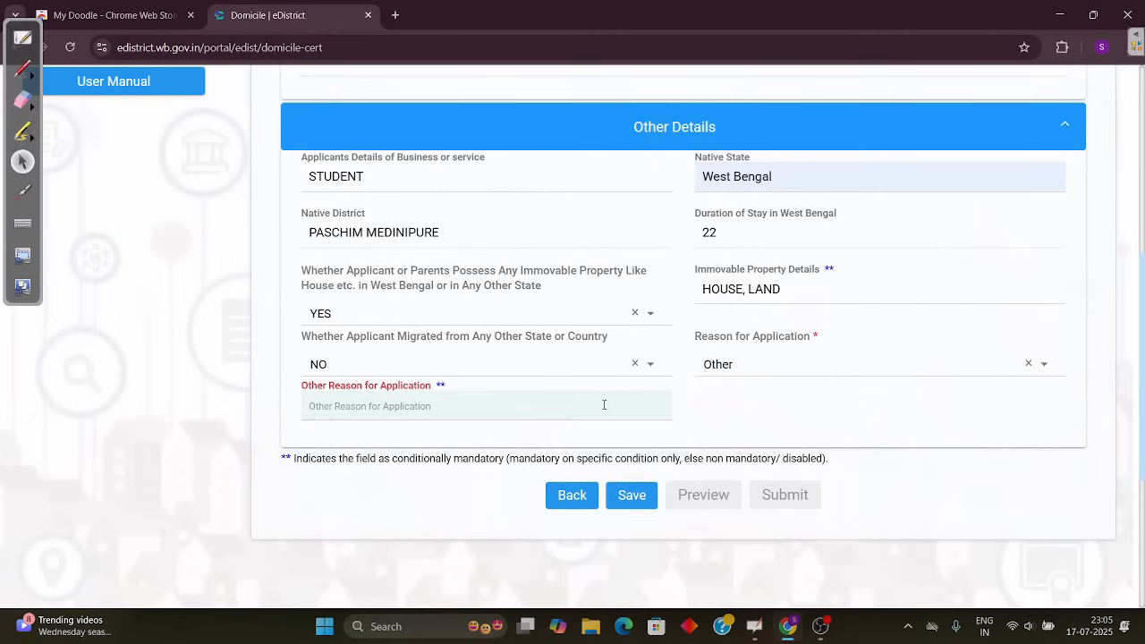
pyautogui.write('FOR ADM')
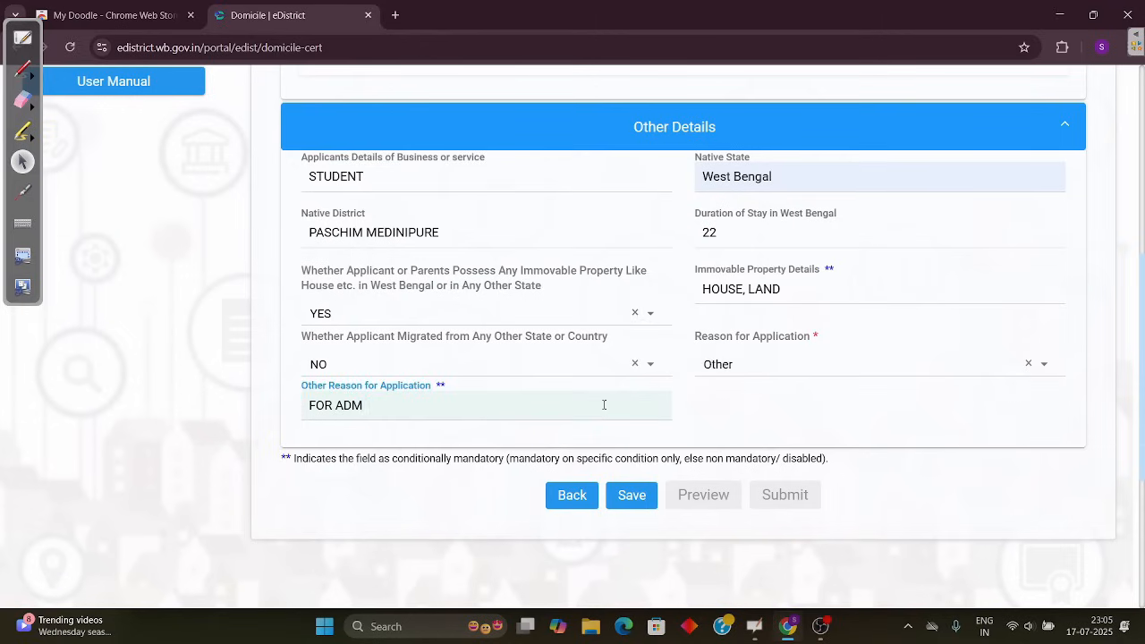
pyautogui.write('ISSION PURPOSE')
pyautogui.click(646, 501)
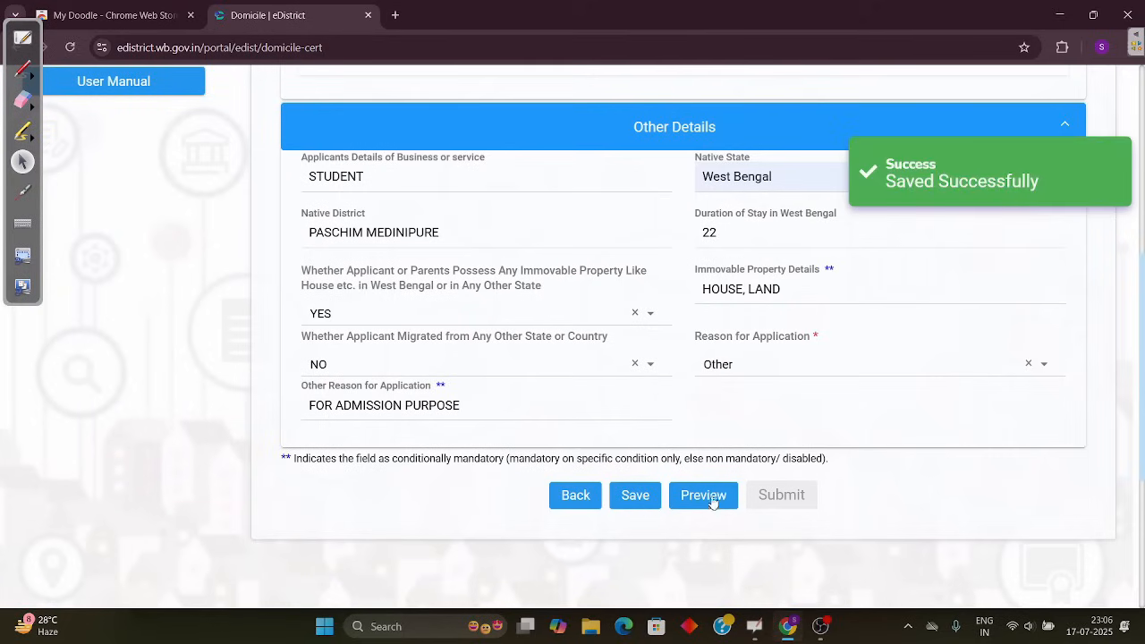
# Step: Preview the saved application, review the entered details across its pages, and close the preview
pyautogui.click(711, 506)
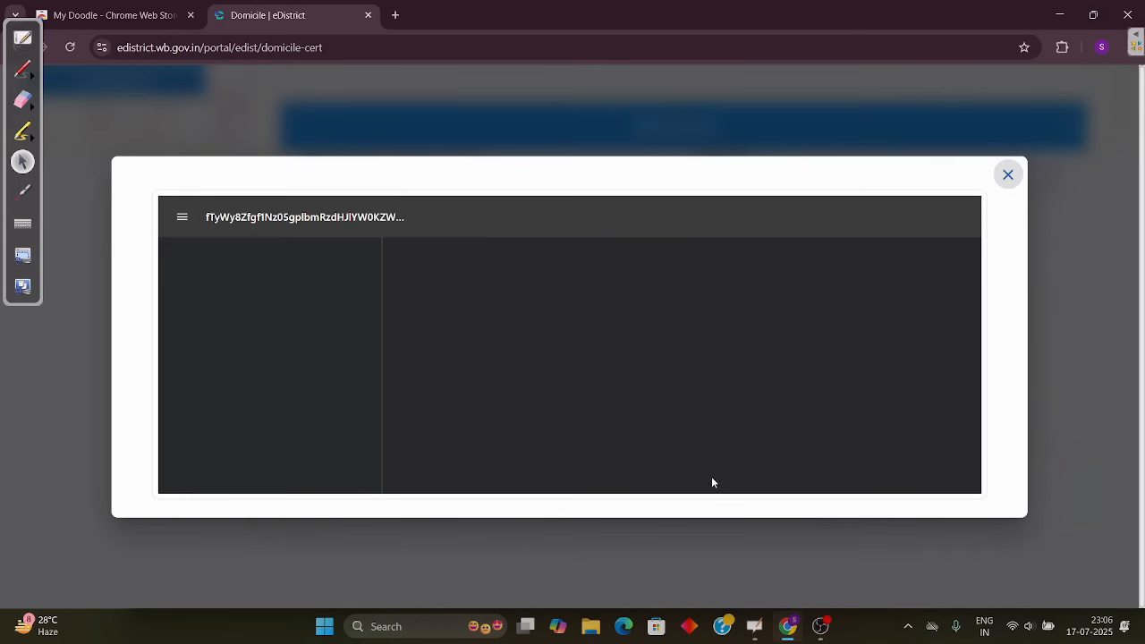
pyautogui.scroll(-2, 702, 409)
pyautogui.scroll(-15, 701, 409)
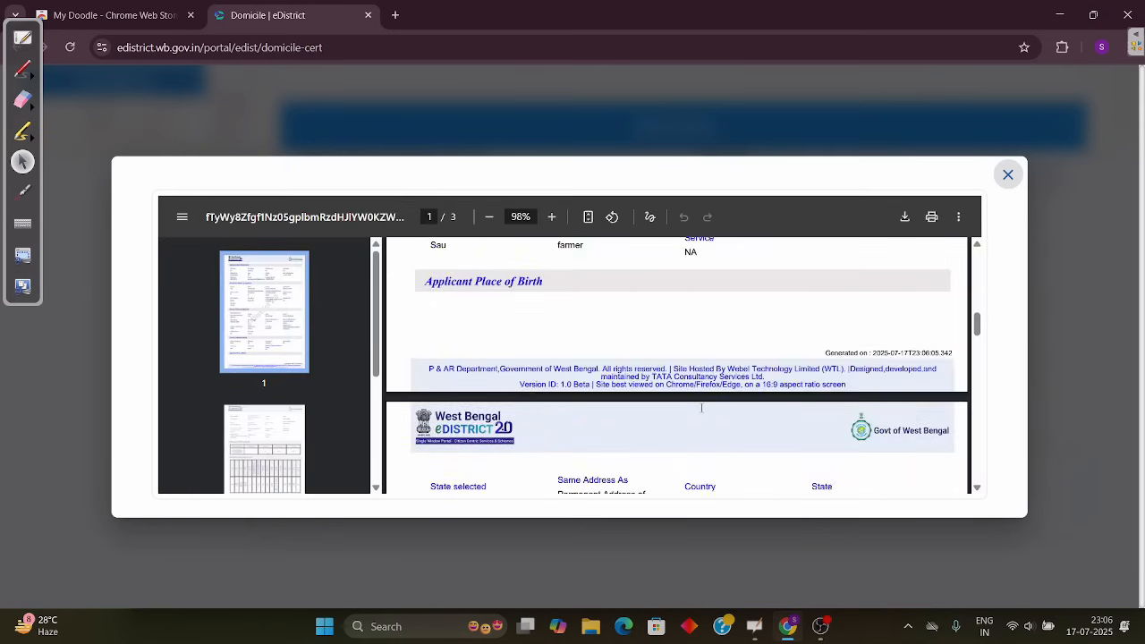
pyautogui.scroll(-3, 702, 409)
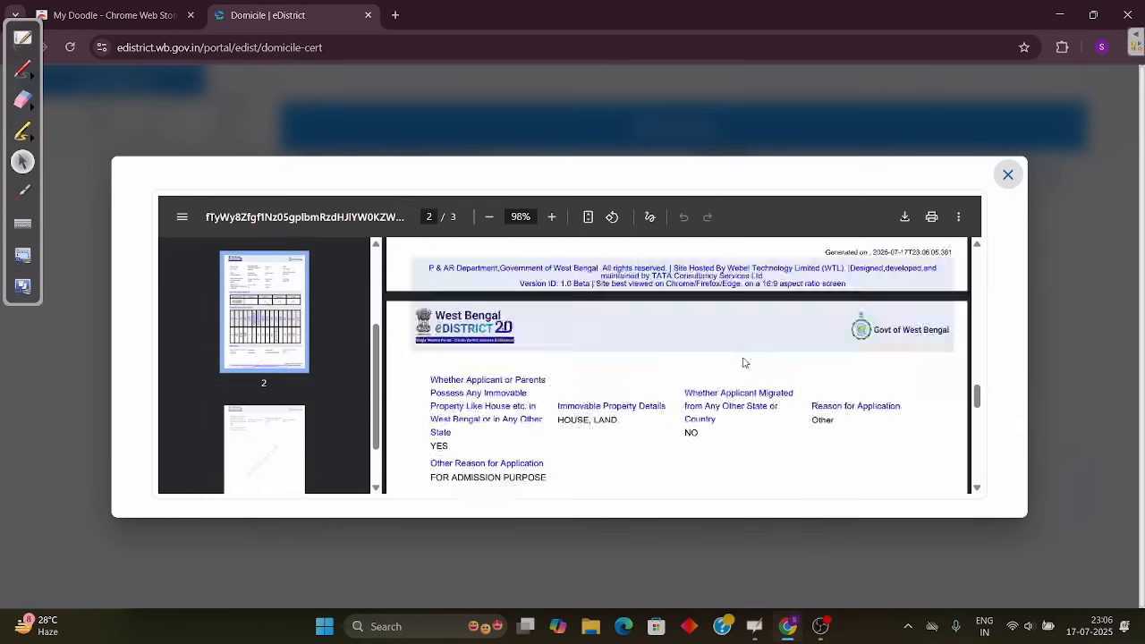
pyautogui.scroll(3, 701, 409)
pyautogui.scroll(15, 787, 362)
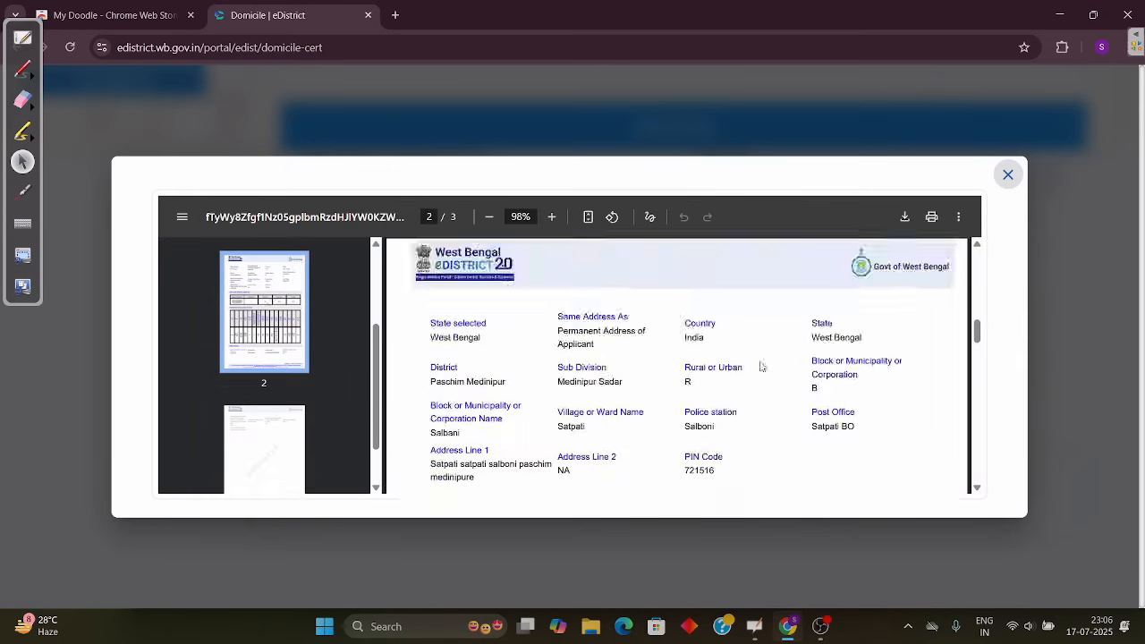
pyautogui.click(1007, 174)
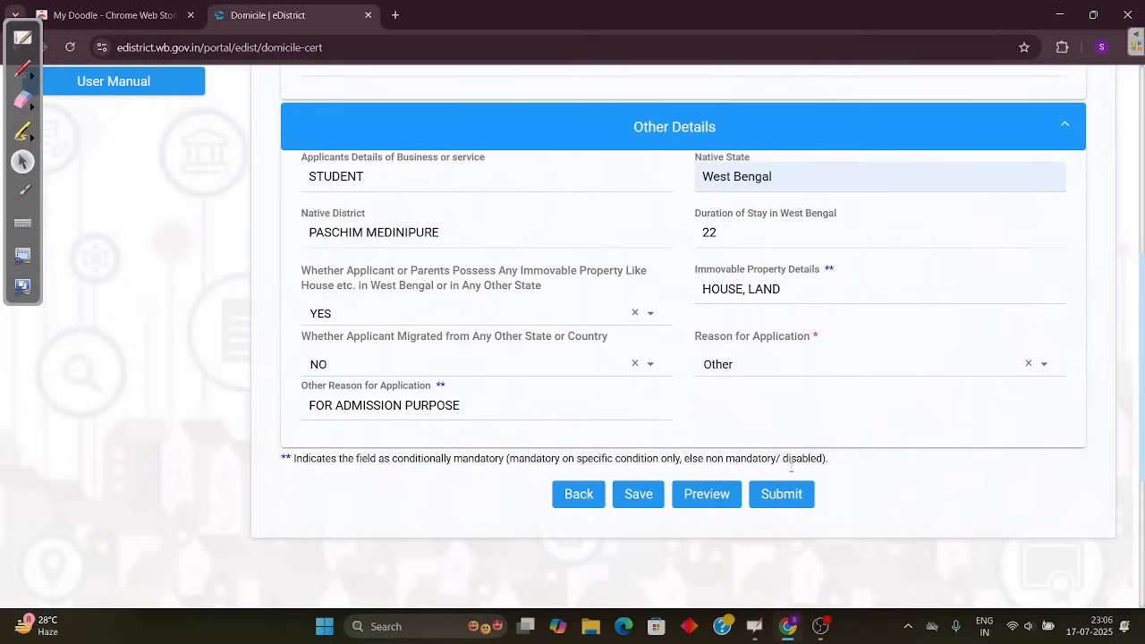
# Step: Submit the application to reach the document uploads and choose Rent Aggreement as the Residential Proof
pyautogui.click(785, 494)
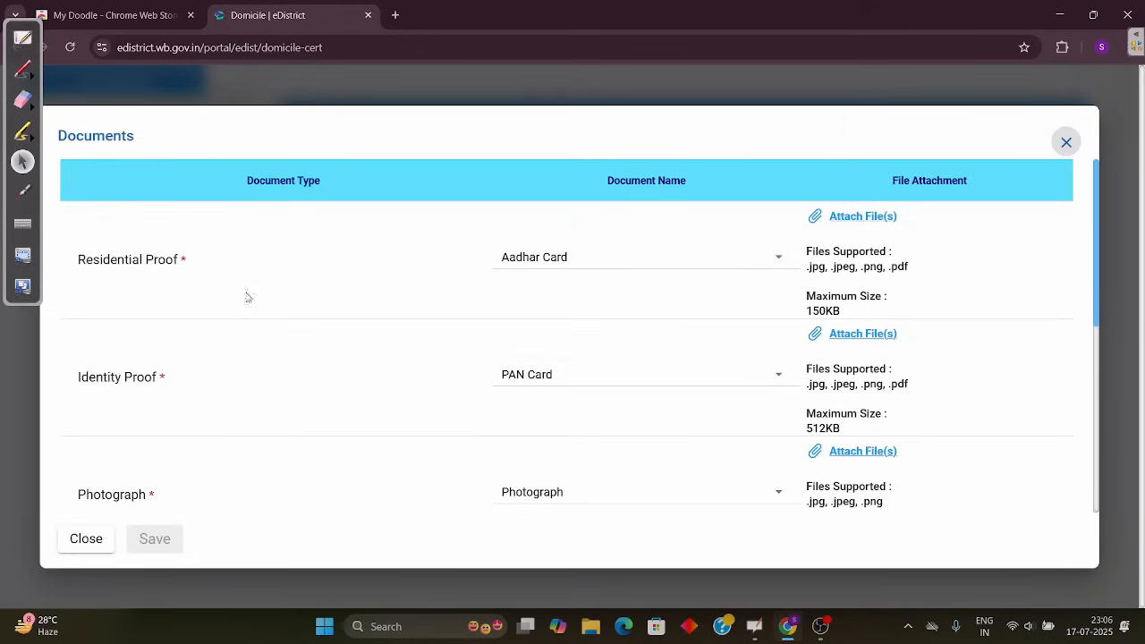
pyautogui.click(648, 259)
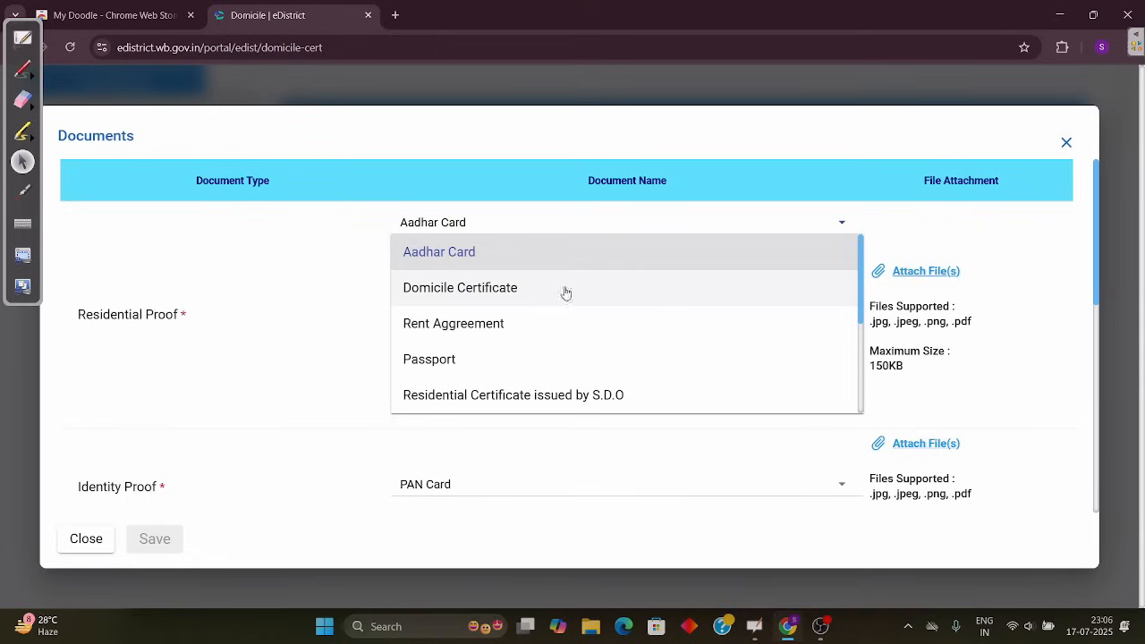
pyautogui.click(531, 327)
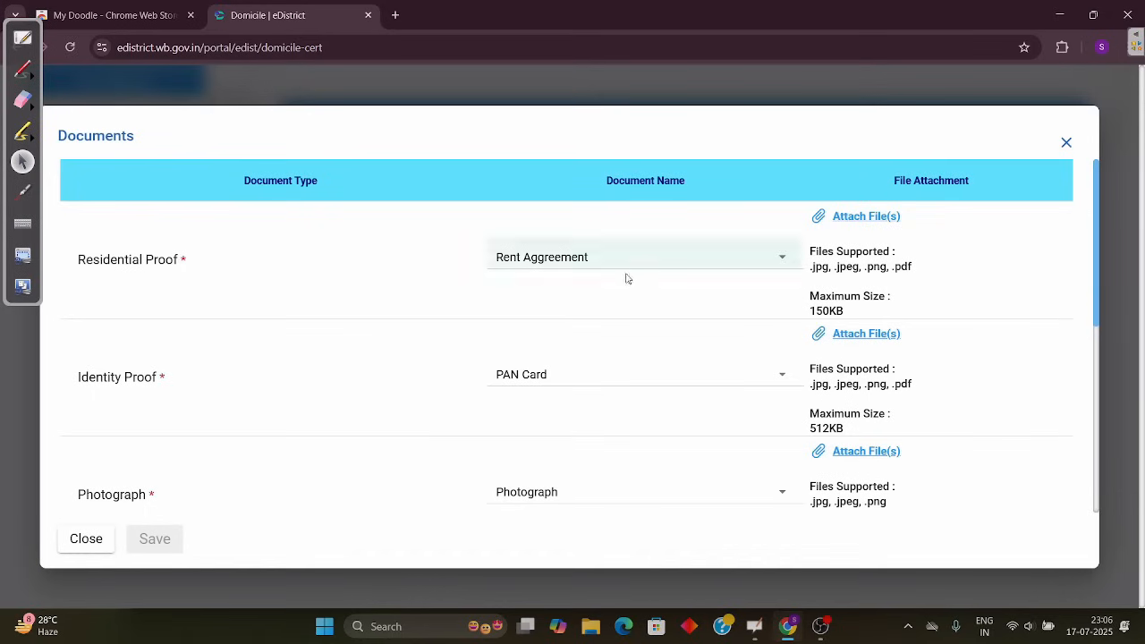
pyautogui.click(638, 265)
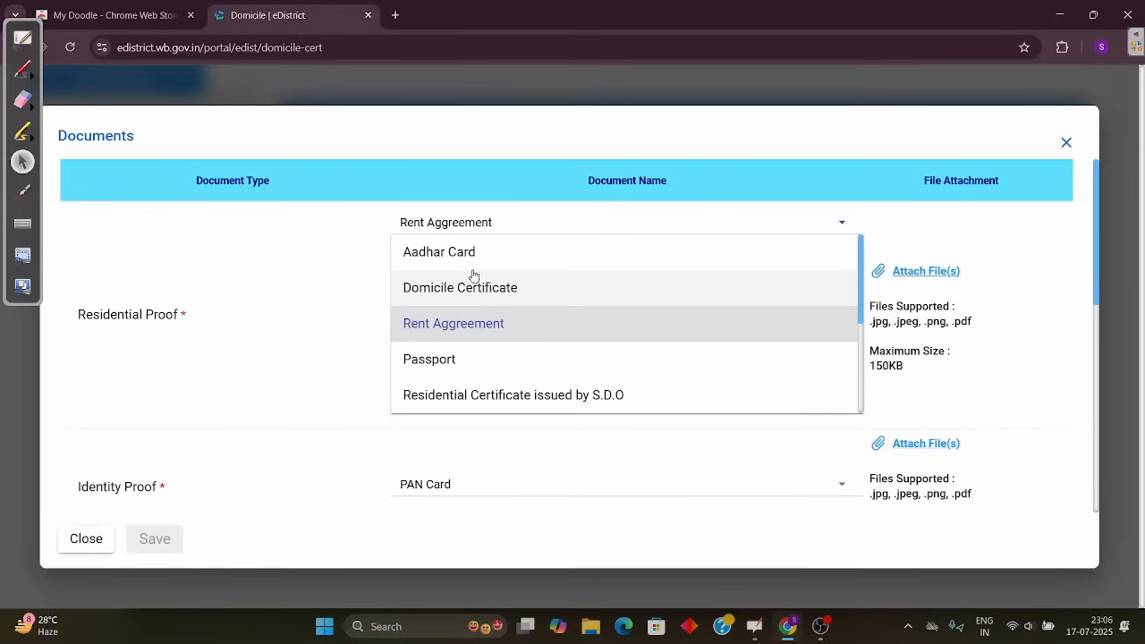
pyautogui.click(476, 334)
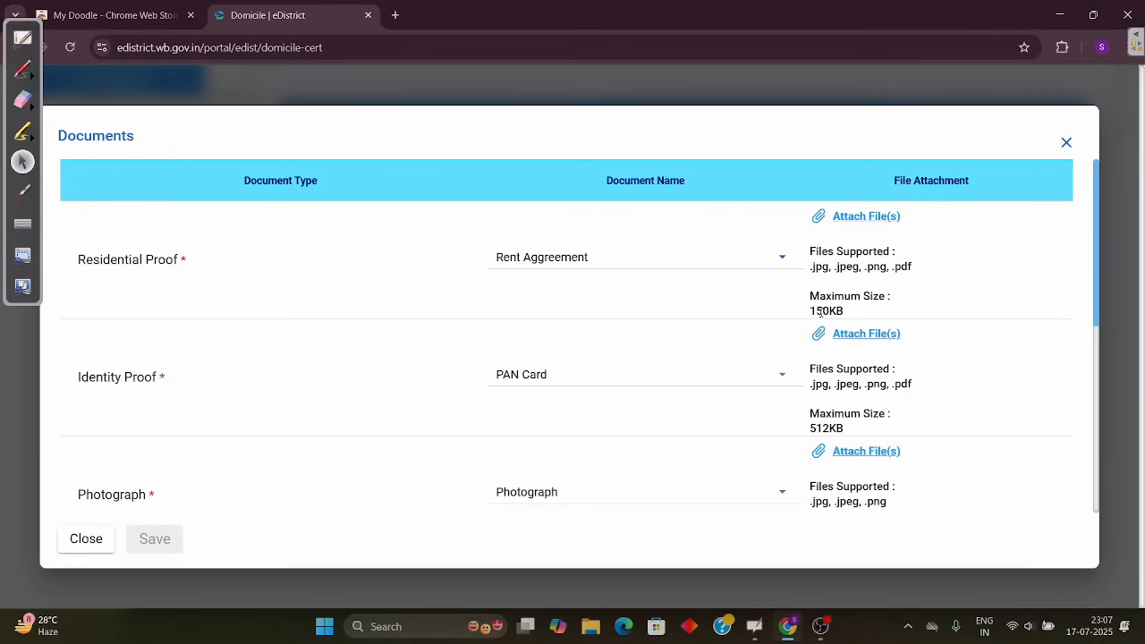
# Step: Choose Aadhar Card as the Identity Proof and Photograph as the document for the Photograph entry
pyautogui.click(776, 383)
pyautogui.click(611, 443)
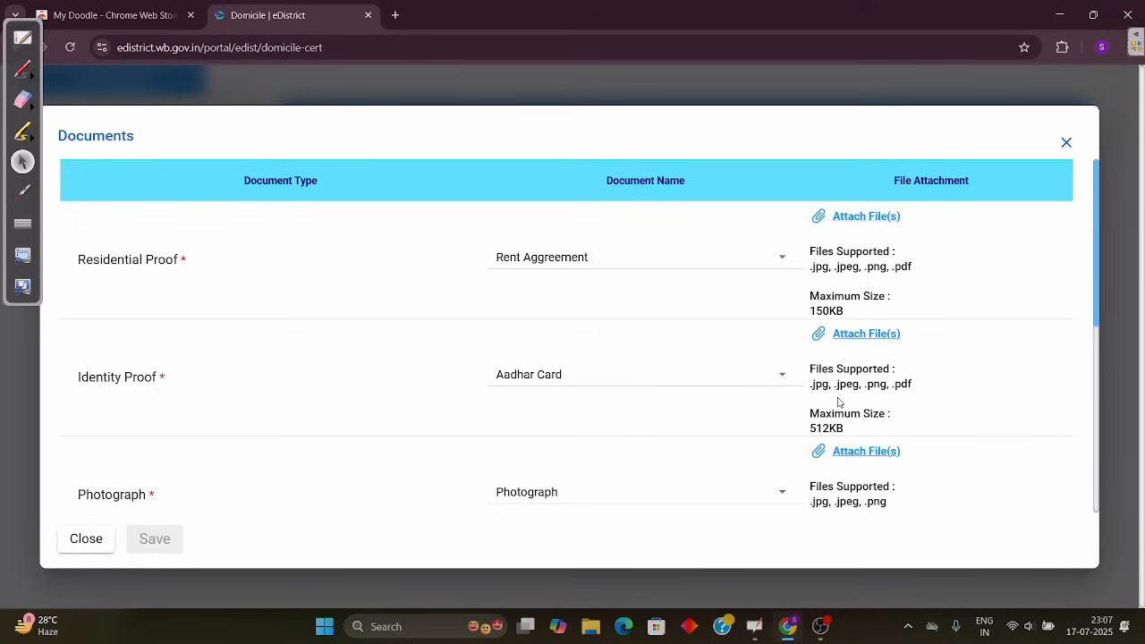
pyautogui.scroll(-3, 934, 347)
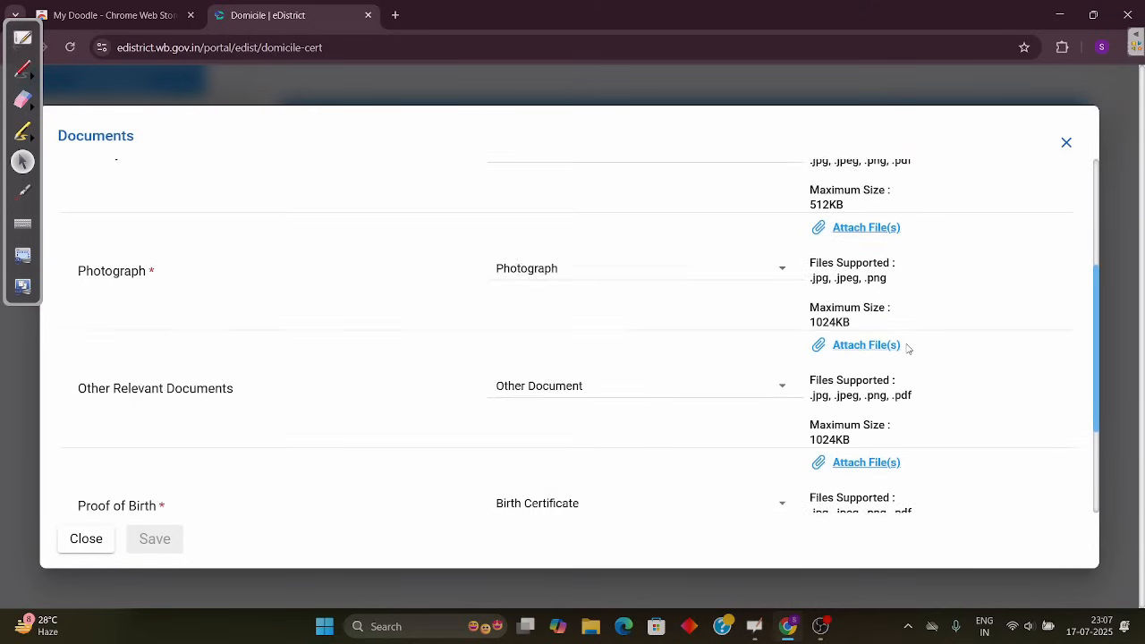
pyautogui.click(691, 279)
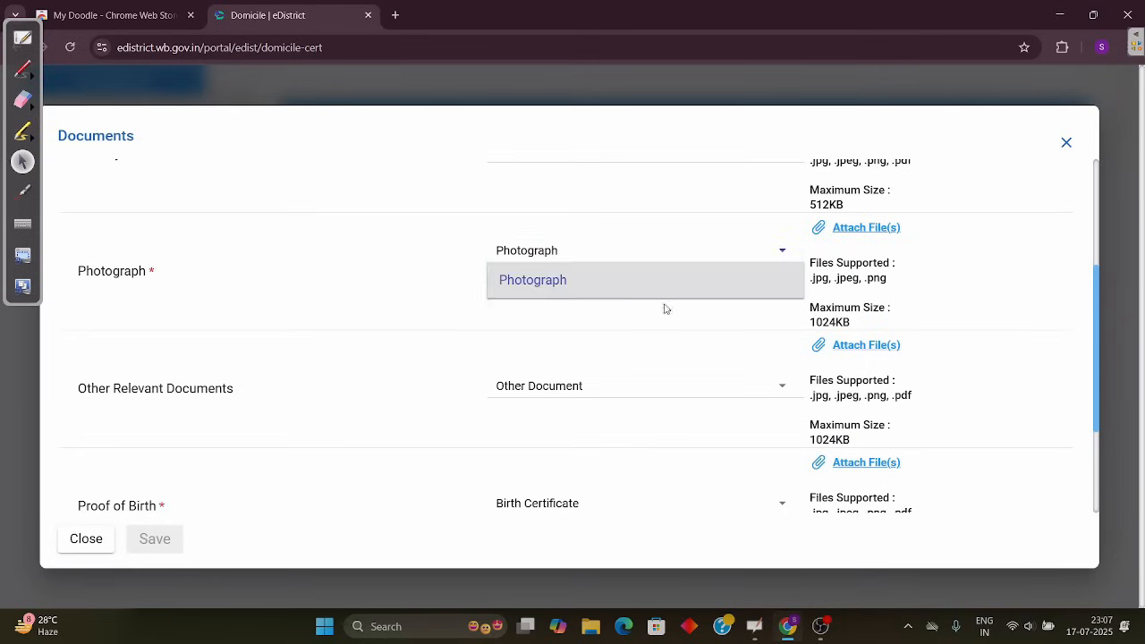
pyautogui.click(641, 301)
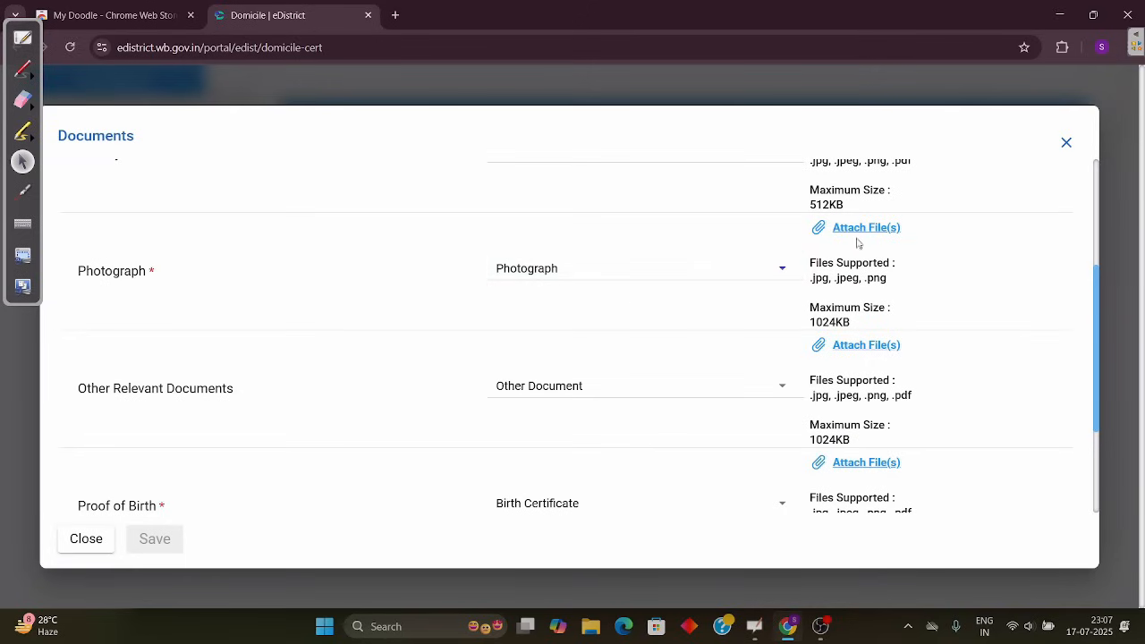
# Step: Choose Other Document for the Other Relevant Documents entry and Birth Certificate as the Proof of Birth
pyautogui.click(687, 394)
pyautogui.click(664, 396)
pyautogui.scroll(-2, 913, 348)
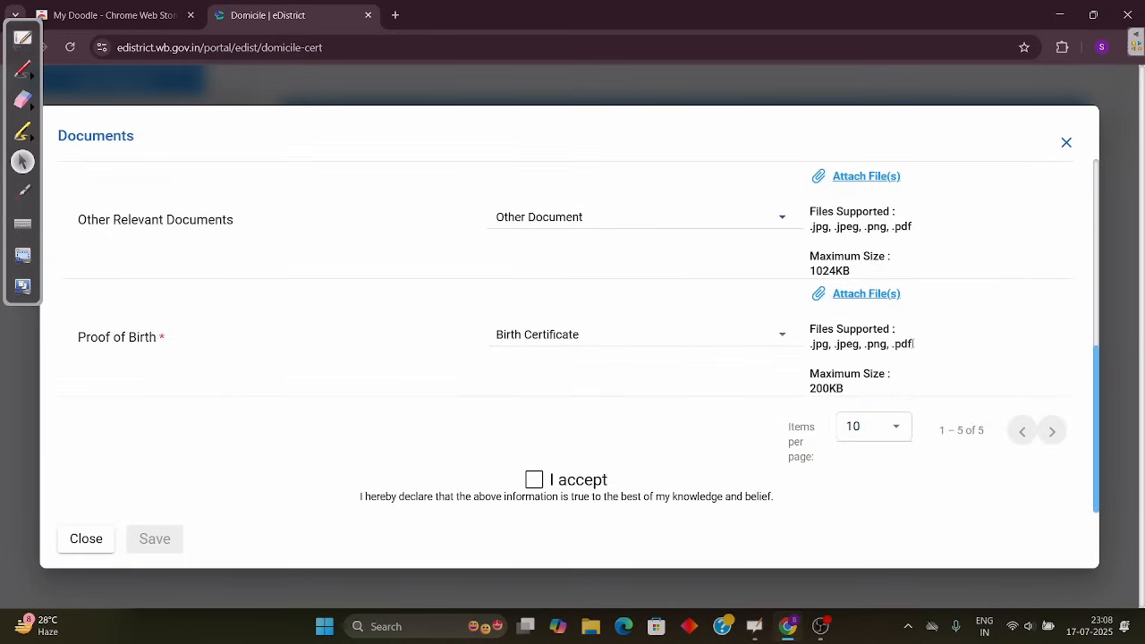
pyautogui.click(644, 335)
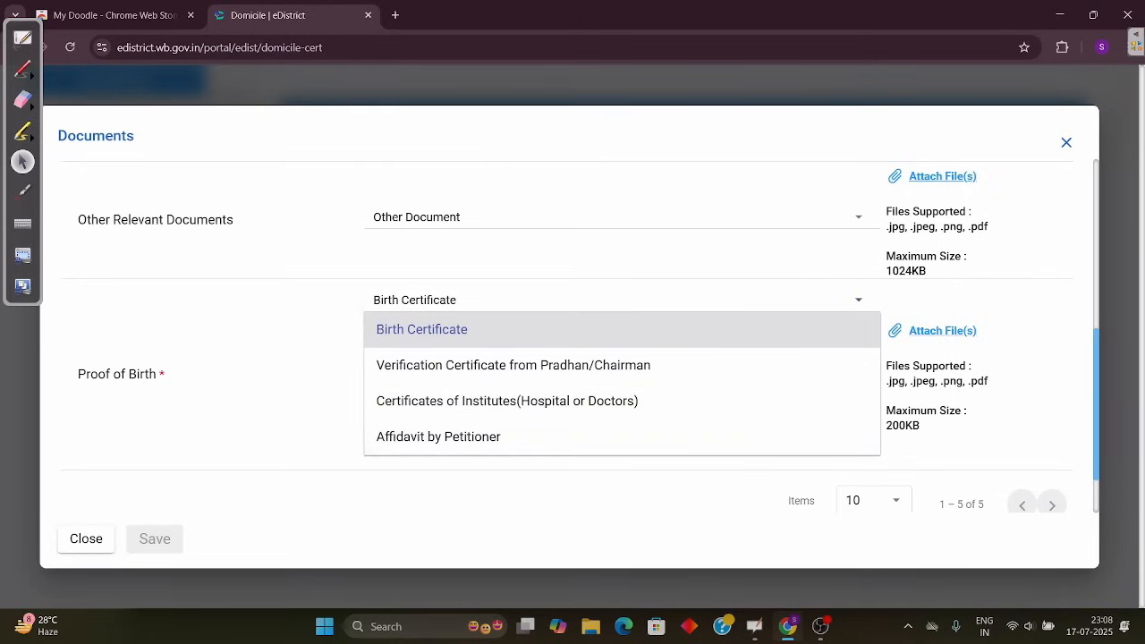
pyautogui.click(652, 322)
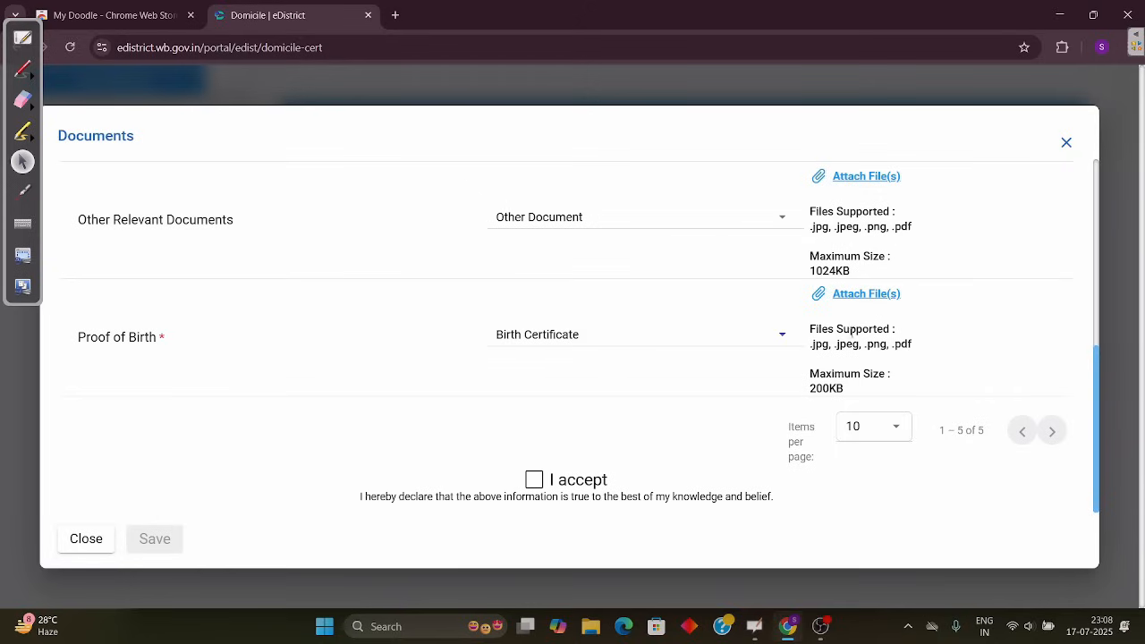
# Step: Accept the declaration, close the document uploads and submit the application form again
pyautogui.click(537, 480)
pyautogui.click(1066, 141)
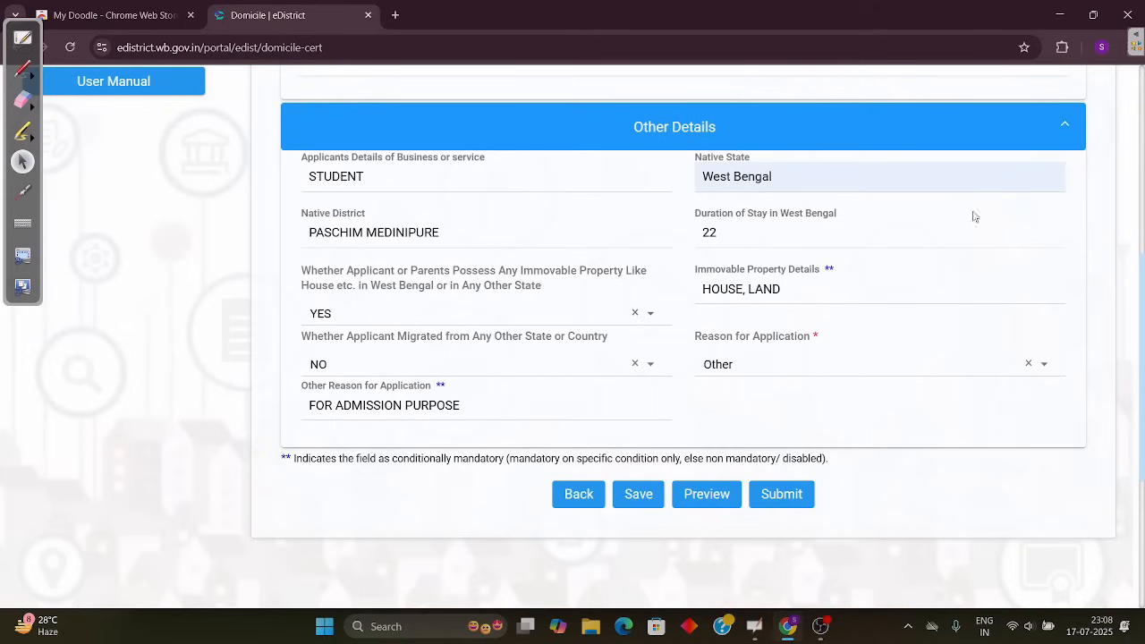
pyautogui.click(789, 496)
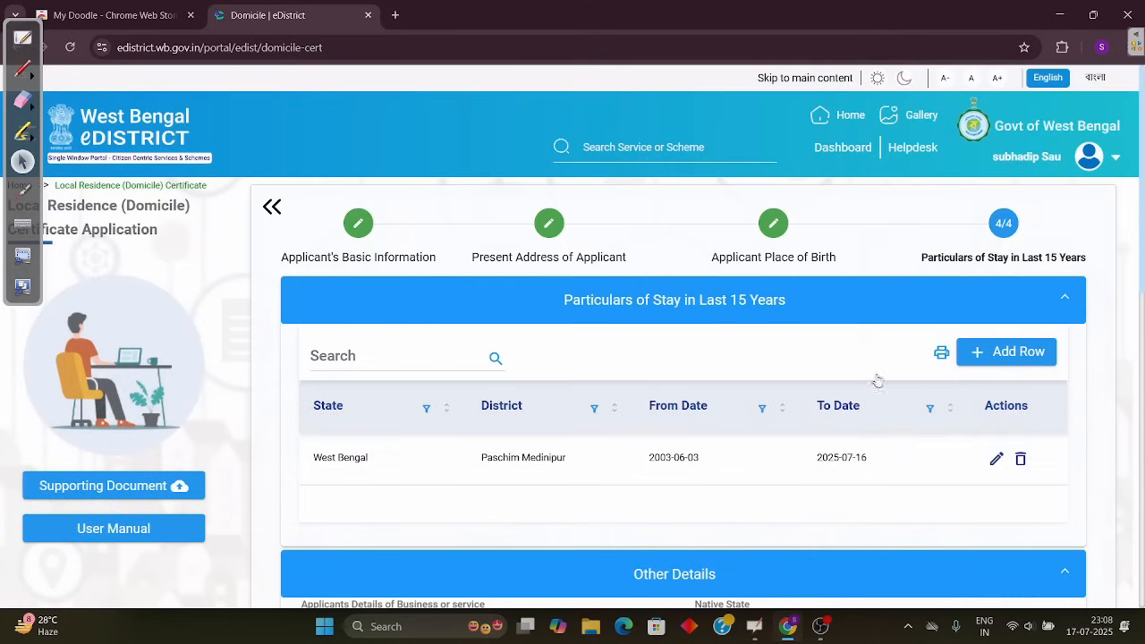
# Step: Return to the portal's home page, dismiss its popup and open the dashboard of applications
pyautogui.click(857, 116)
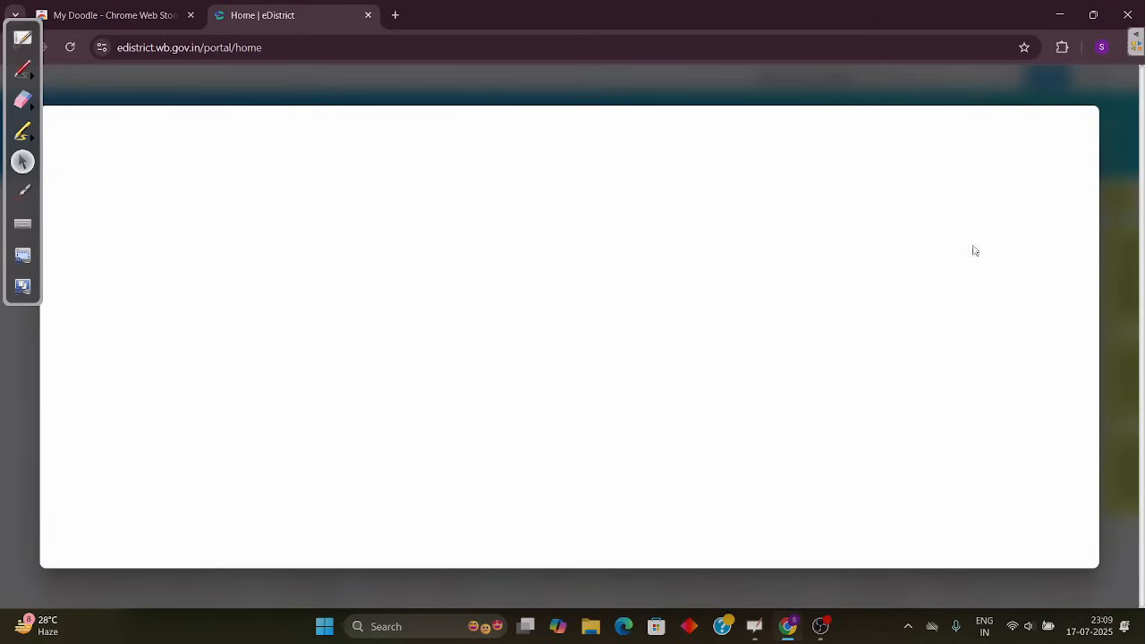
pyautogui.click(1077, 105)
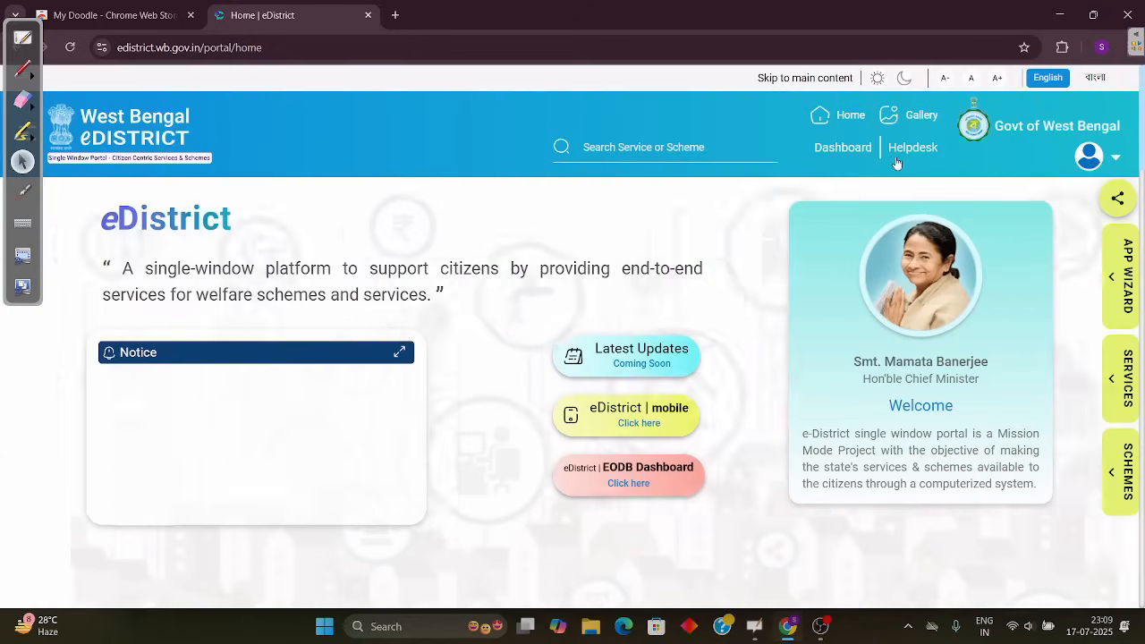
pyautogui.click(847, 148)
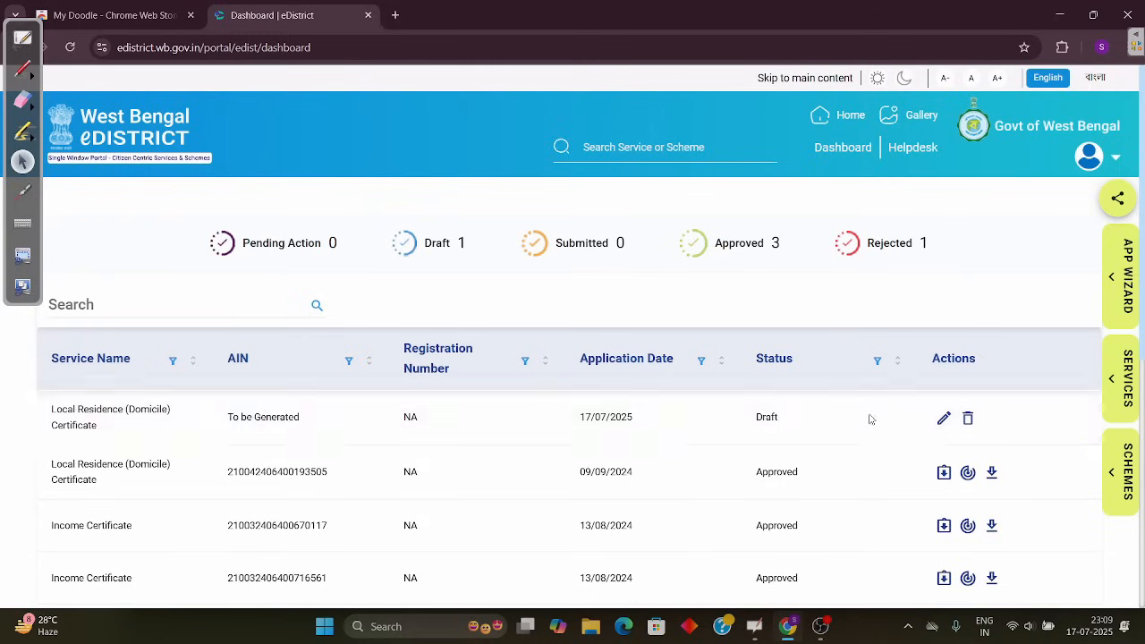
# Step: Track the approved Local Residence (Domicile) Certificate application dated 09/09/2024, review its full remarks history and close the tracking details
pyautogui.scroll(-1, 788, 328)
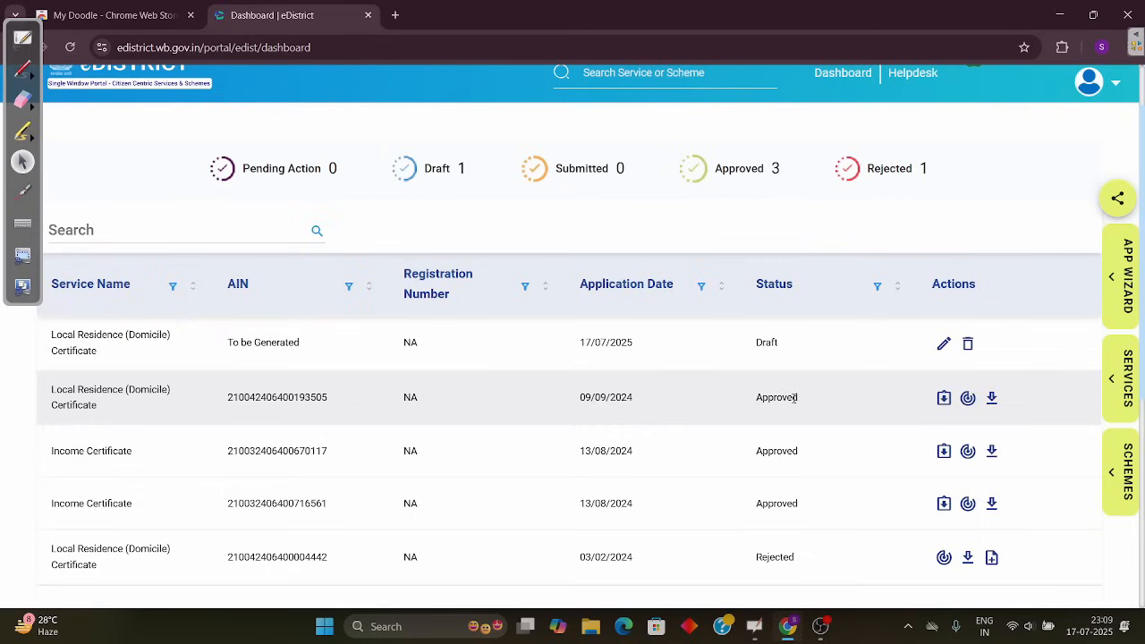
pyautogui.click(969, 402)
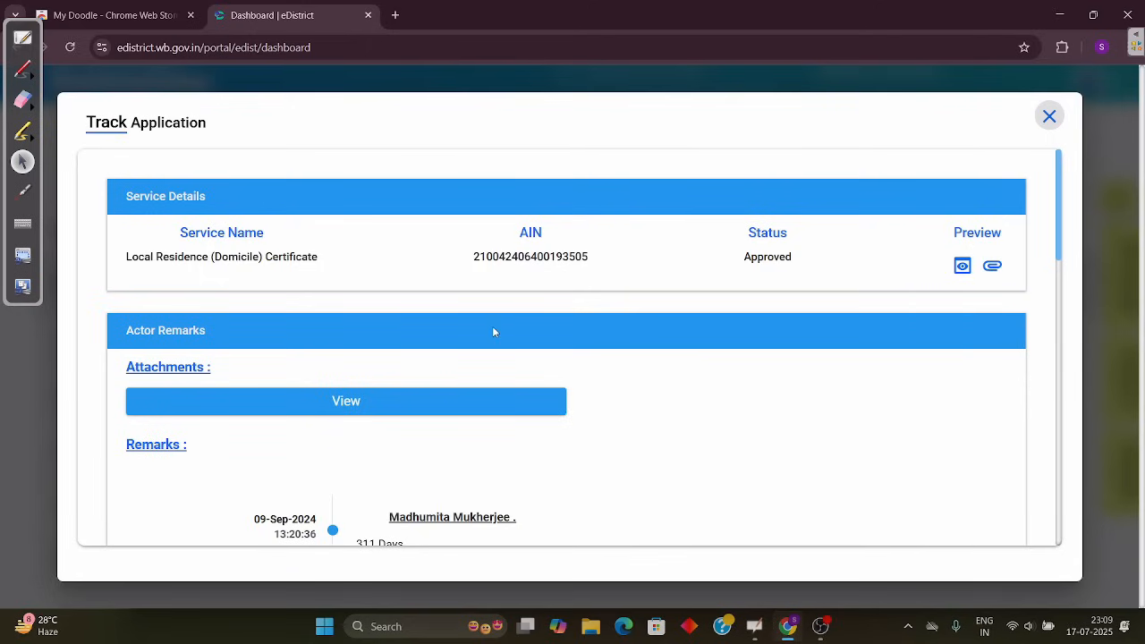
pyautogui.scroll(-2, 799, 331)
pyautogui.scroll(-1, 801, 334)
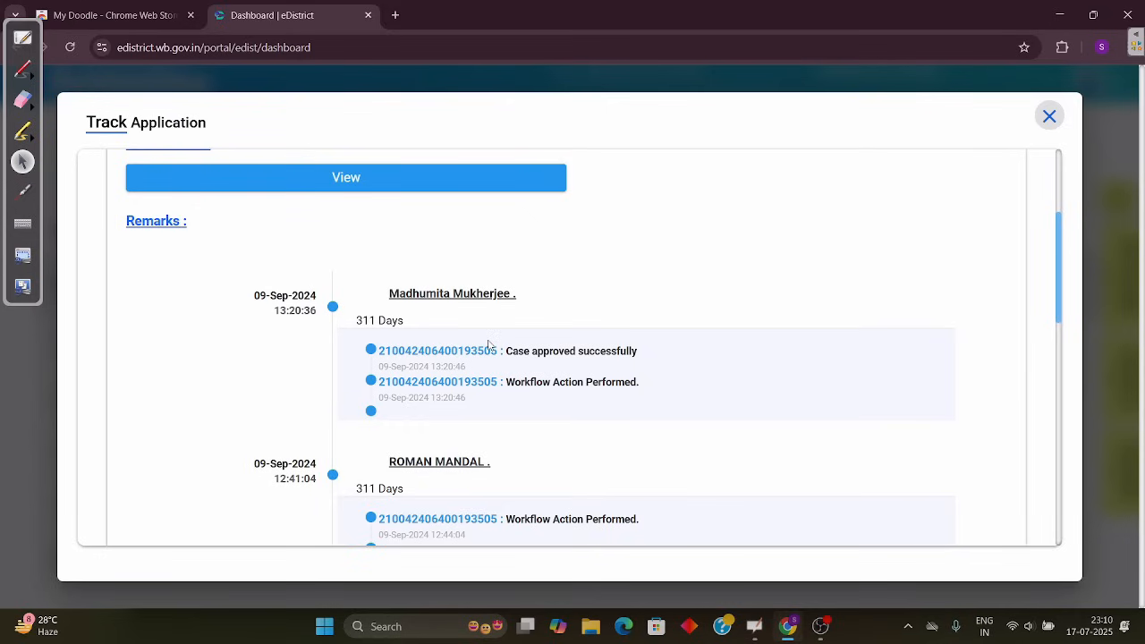
pyautogui.scroll(-4, 765, 341)
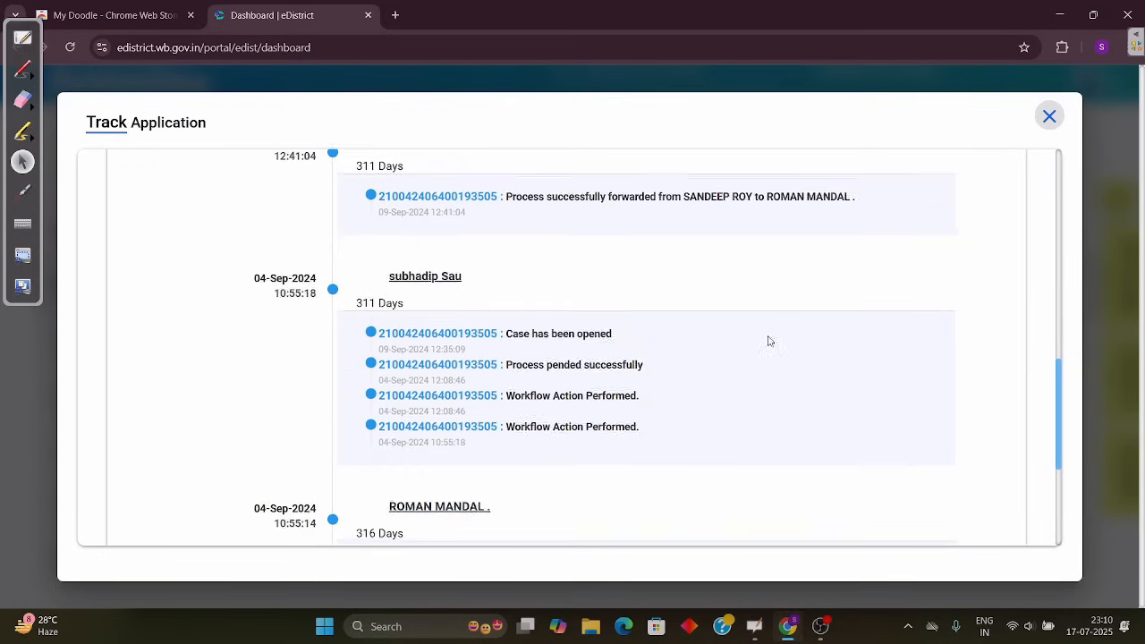
pyautogui.scroll(-3, 768, 341)
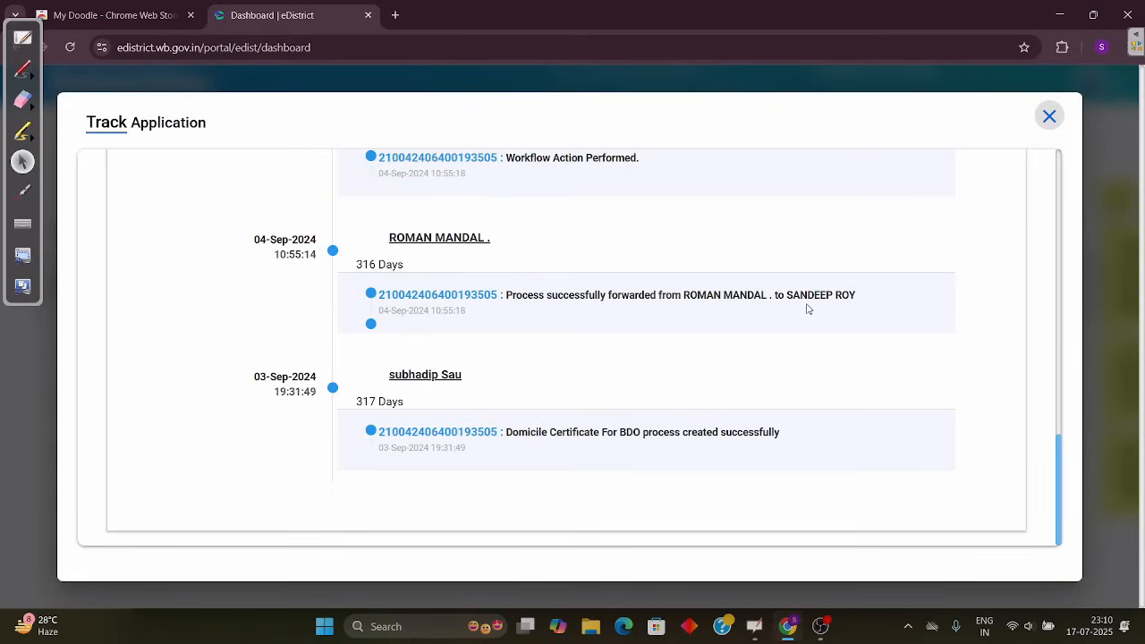
pyautogui.scroll(1, 779, 325)
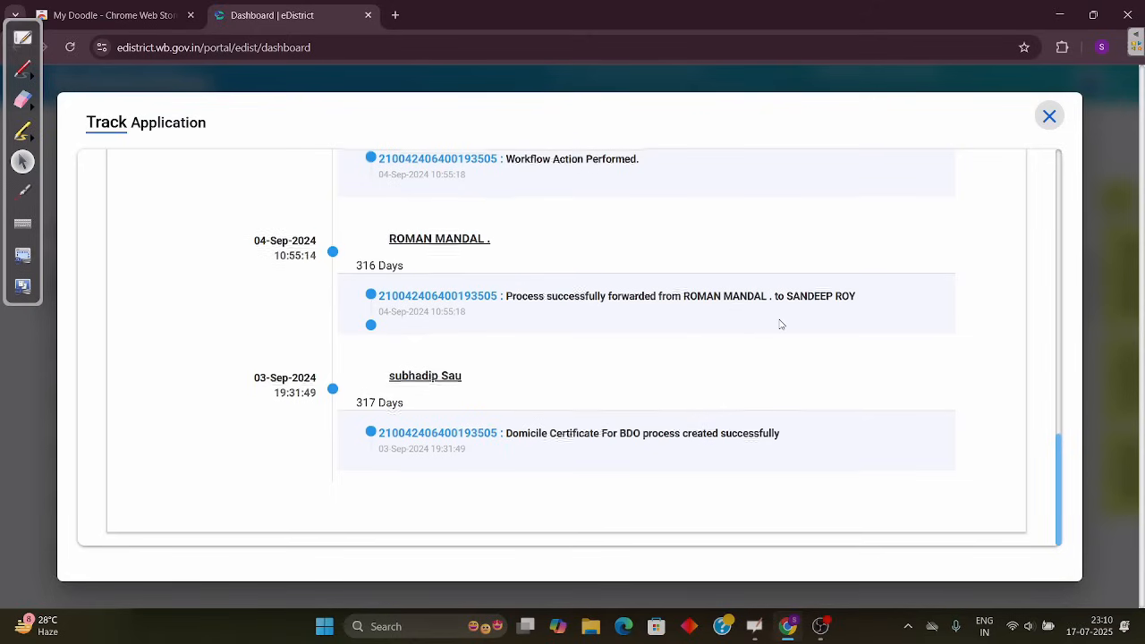
pyautogui.scroll(2, 781, 325)
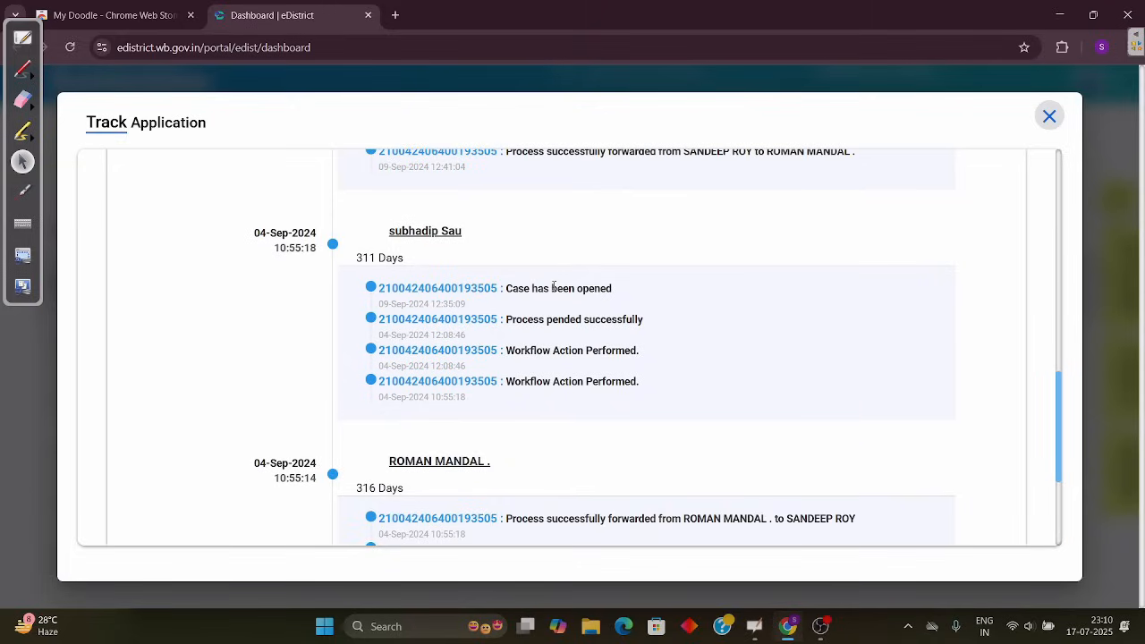
pyautogui.scroll(1, 800, 320)
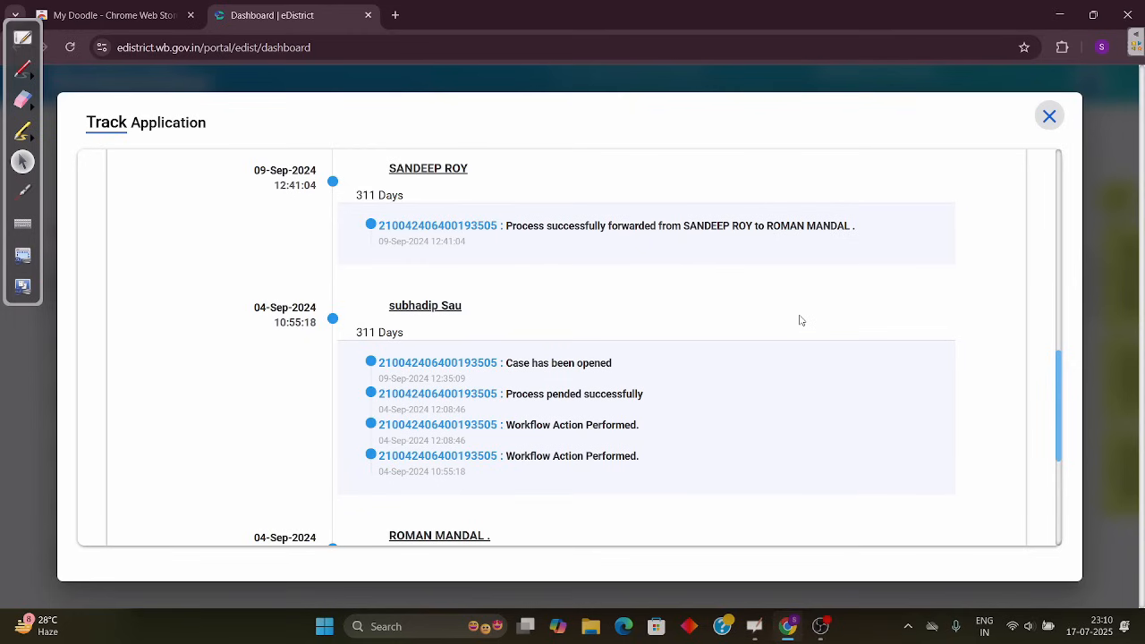
pyautogui.scroll(2, 801, 320)
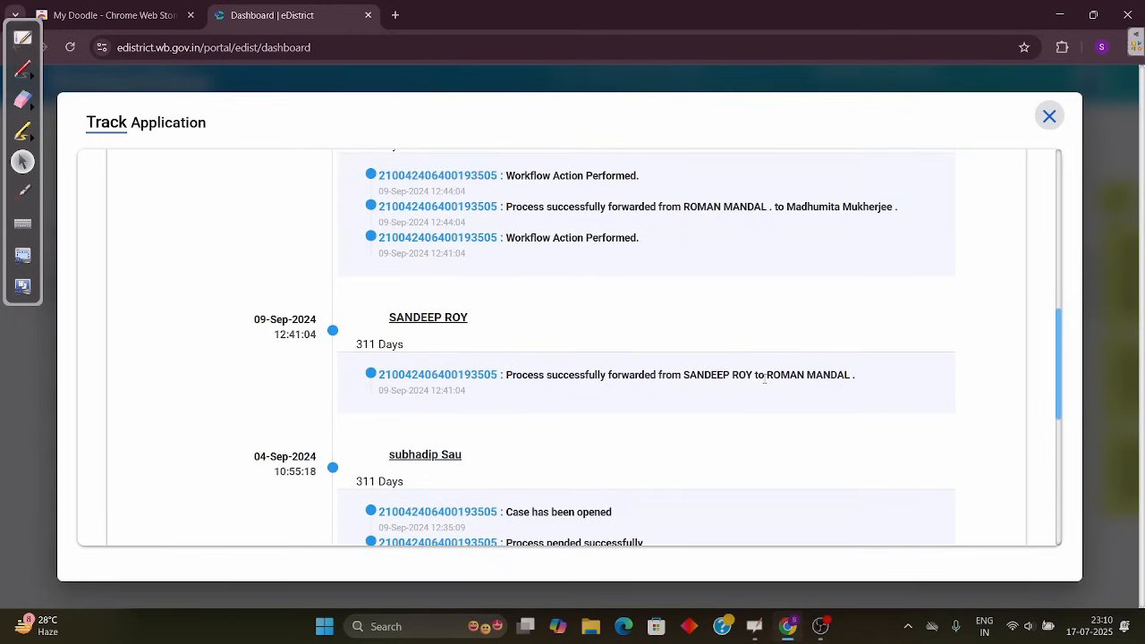
pyautogui.scroll(2, 779, 318)
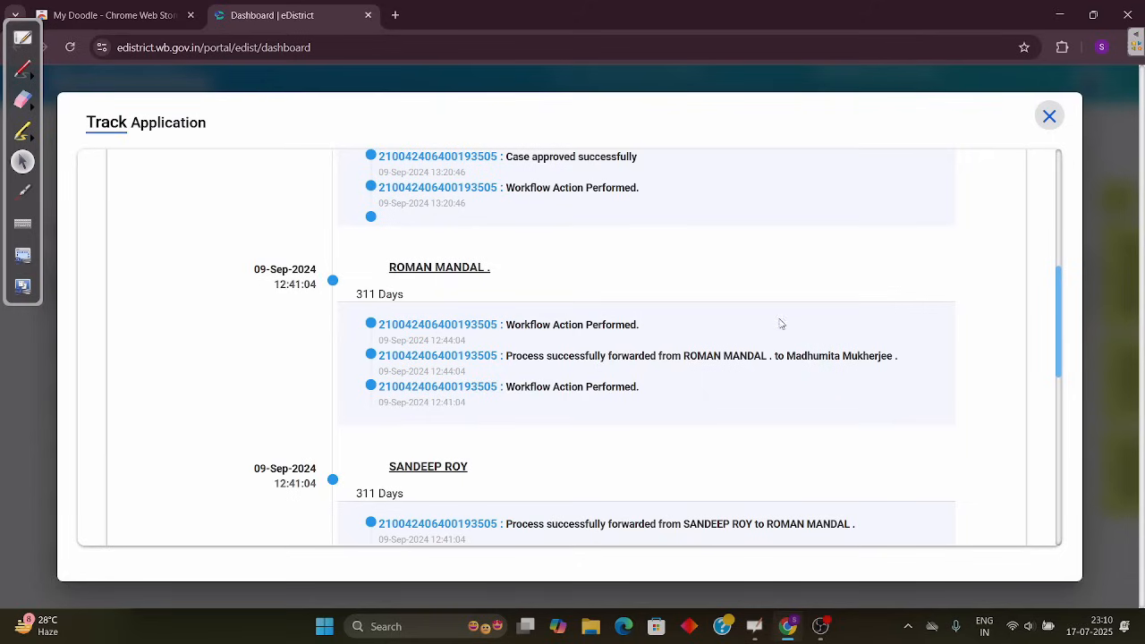
pyautogui.scroll(1, 782, 324)
pyautogui.scroll(2, 781, 324)
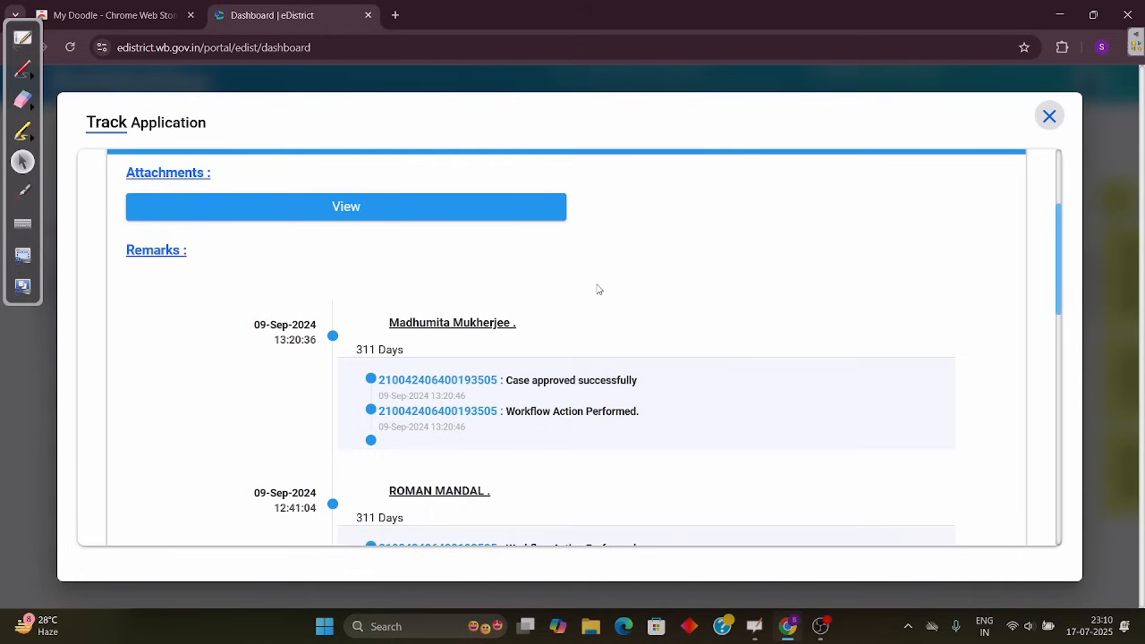
pyautogui.scroll(2, 777, 308)
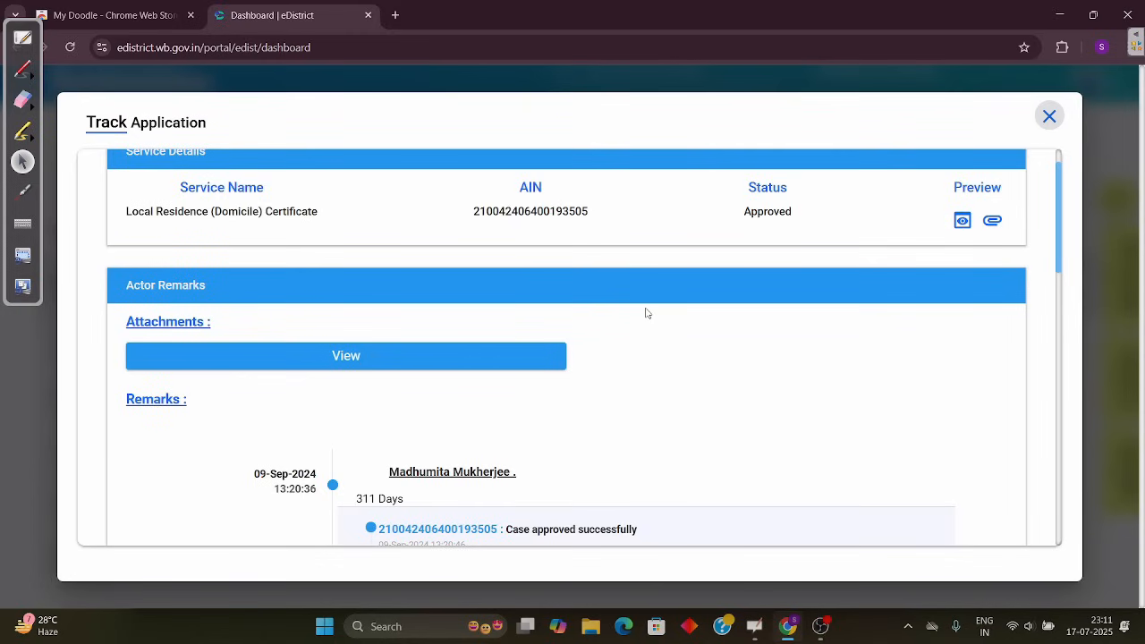
pyautogui.scroll(1, 644, 312)
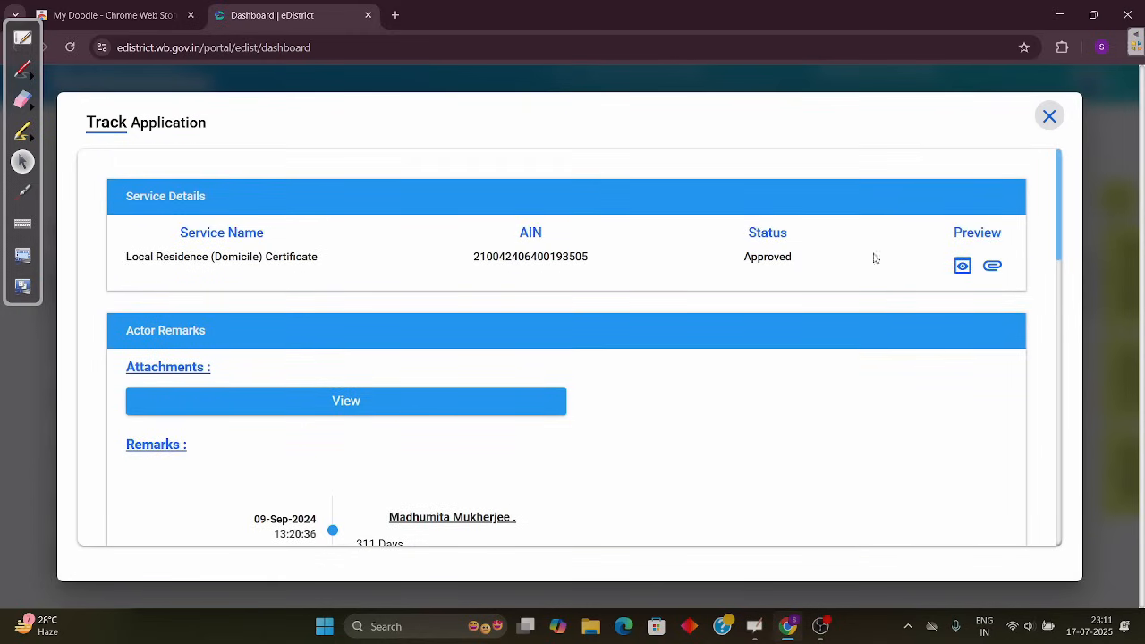
pyautogui.click(1047, 118)
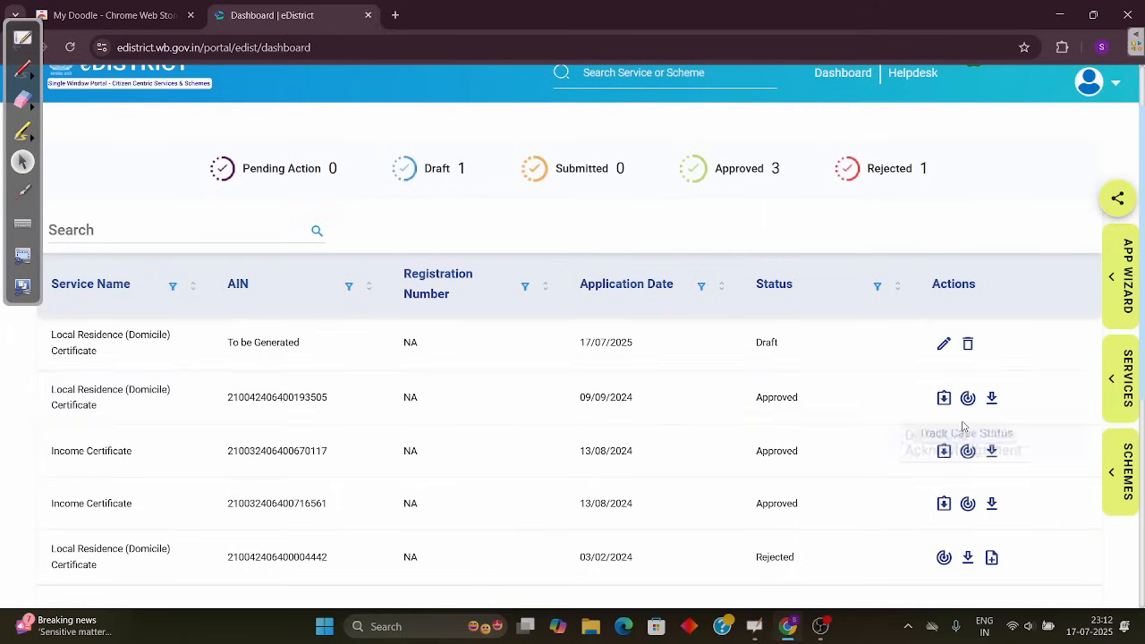
# Step: View the e-signed certificate PDF of the approved domicile application, and close the viewer and the certificate list
pyautogui.click(944, 398)
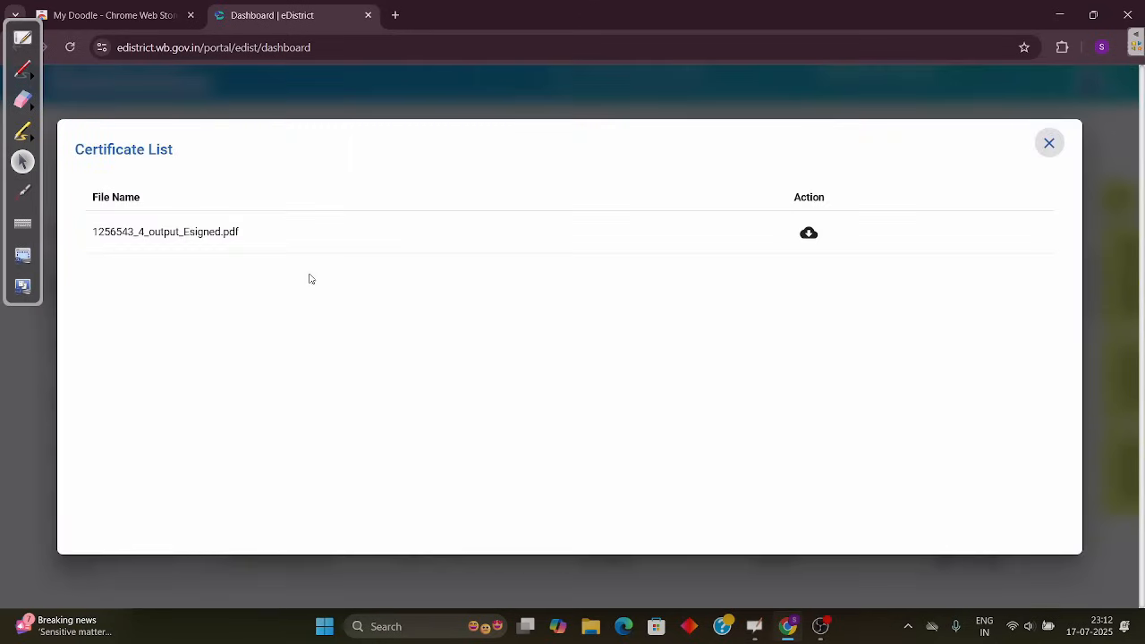
pyautogui.click(809, 235)
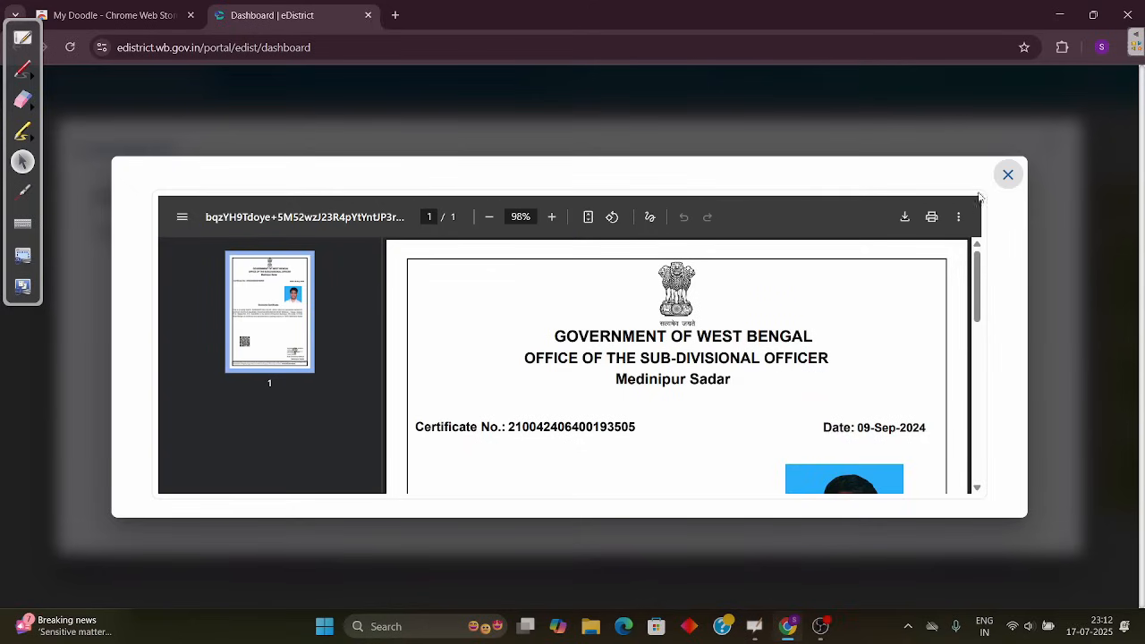
pyautogui.click(1012, 178)
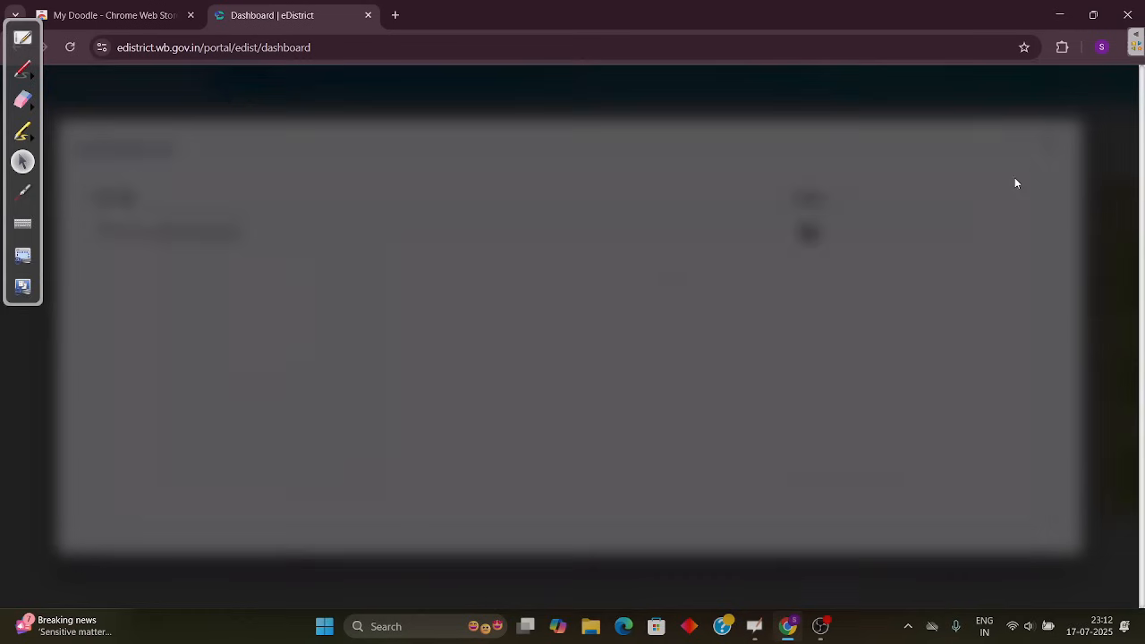
pyautogui.click(1050, 154)
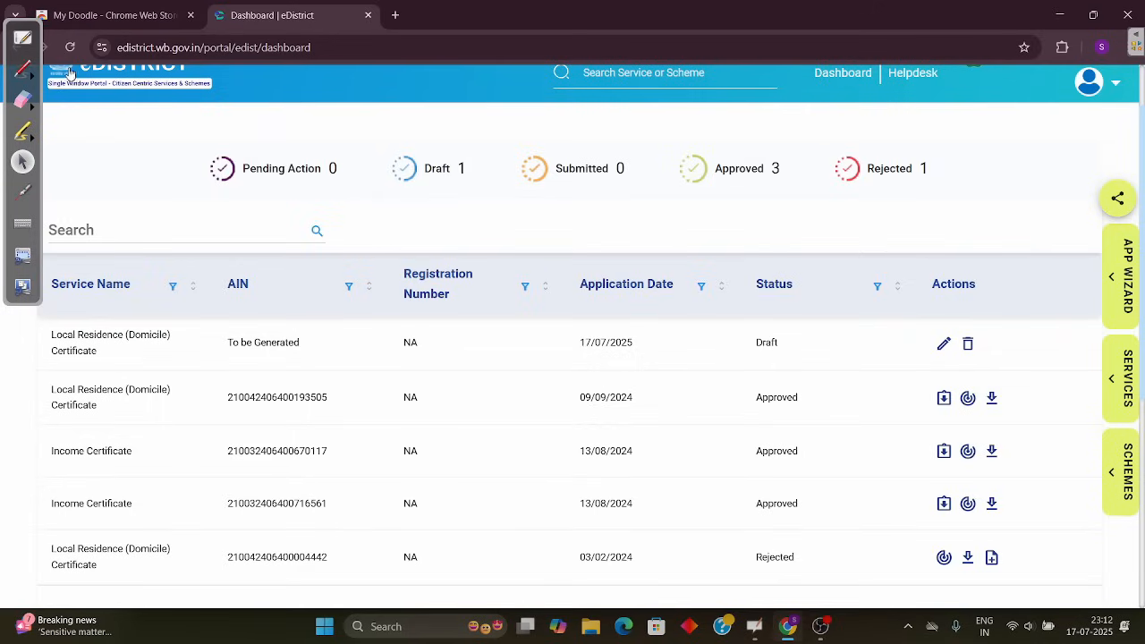
# Step: Switch to the OpenBoard whiteboard and write a double-underlined number 2 in red below the Panchayet Residential Certificate item
pyautogui.click(16, 41)
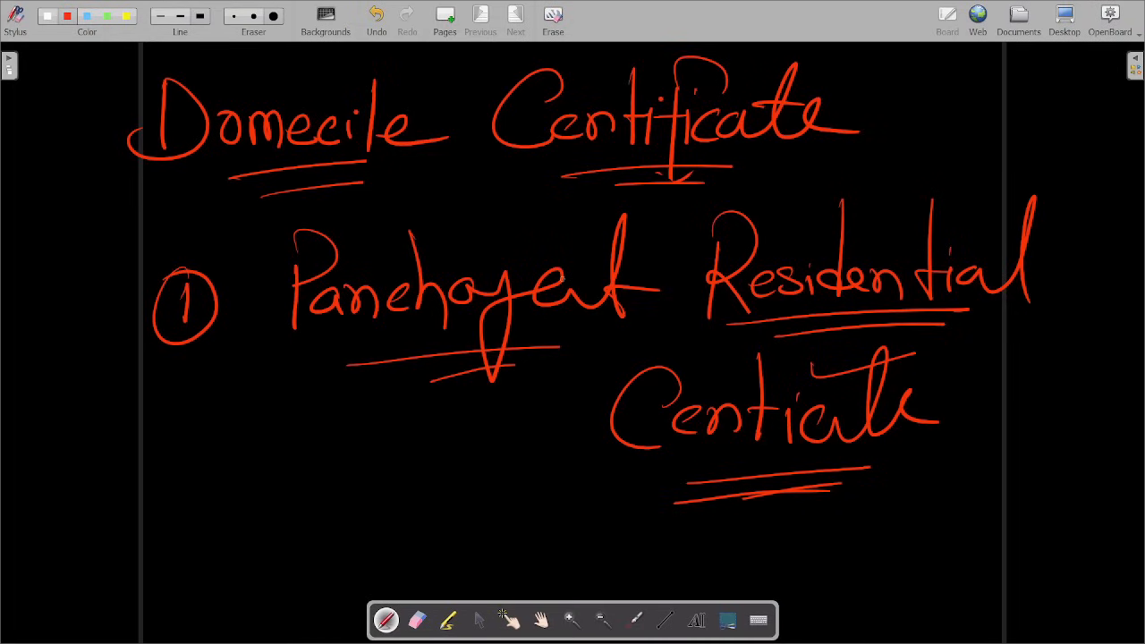
pyautogui.click(542, 620)
pyautogui.moveTo(560, 598); pyautogui.dragTo(596, 478)
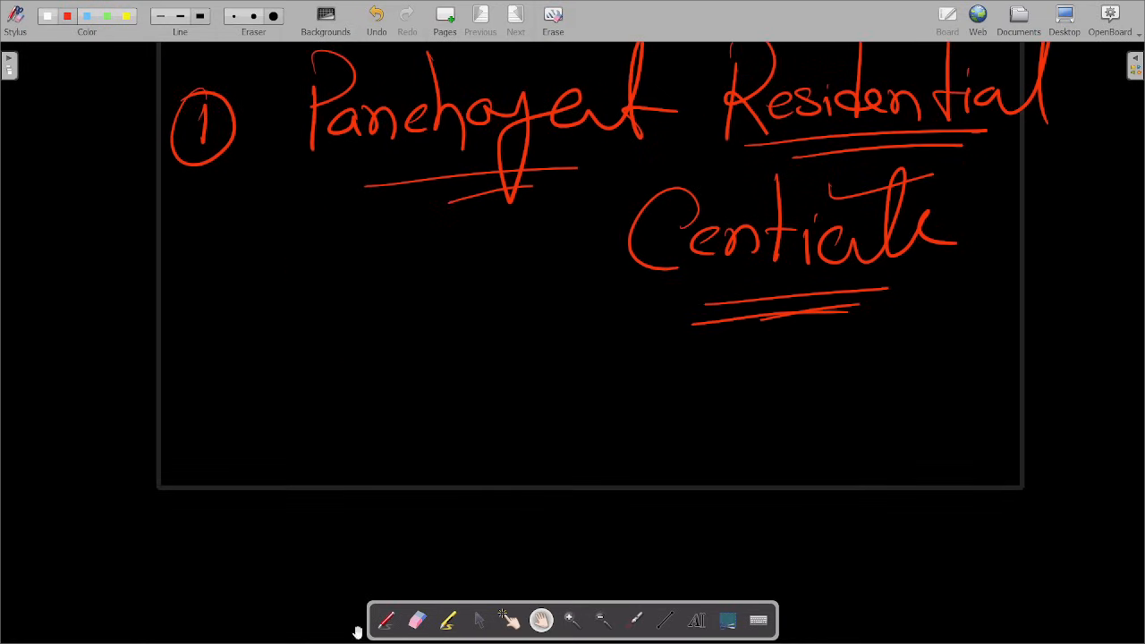
pyautogui.click(386, 620)
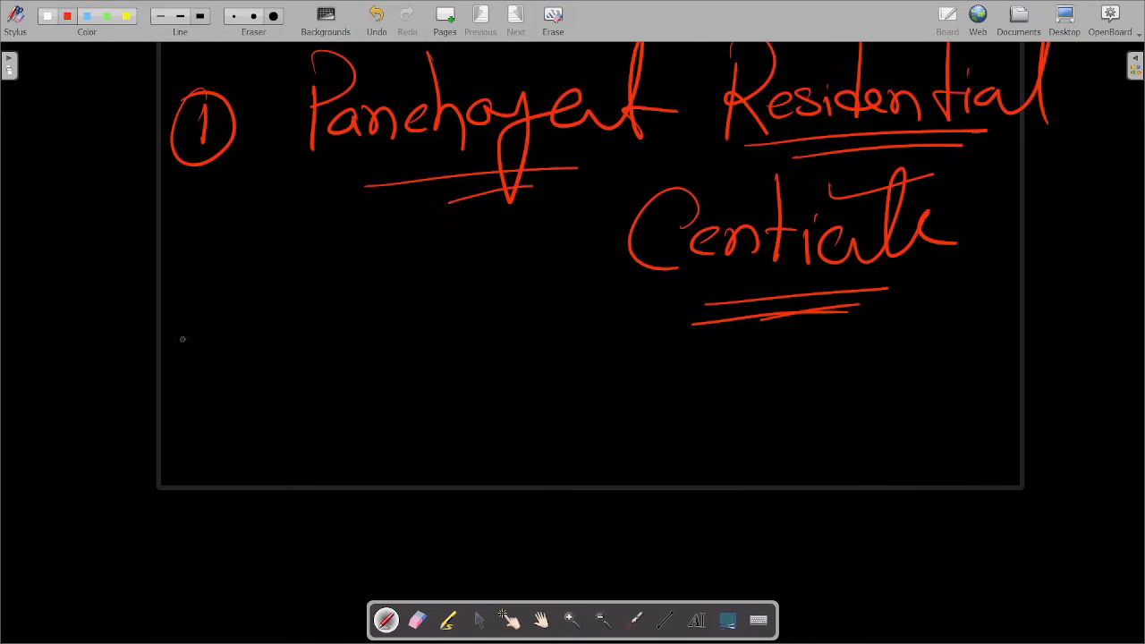
pyautogui.click(227, 355)
pyautogui.moveTo(217, 341); pyautogui.dragTo(278, 374)
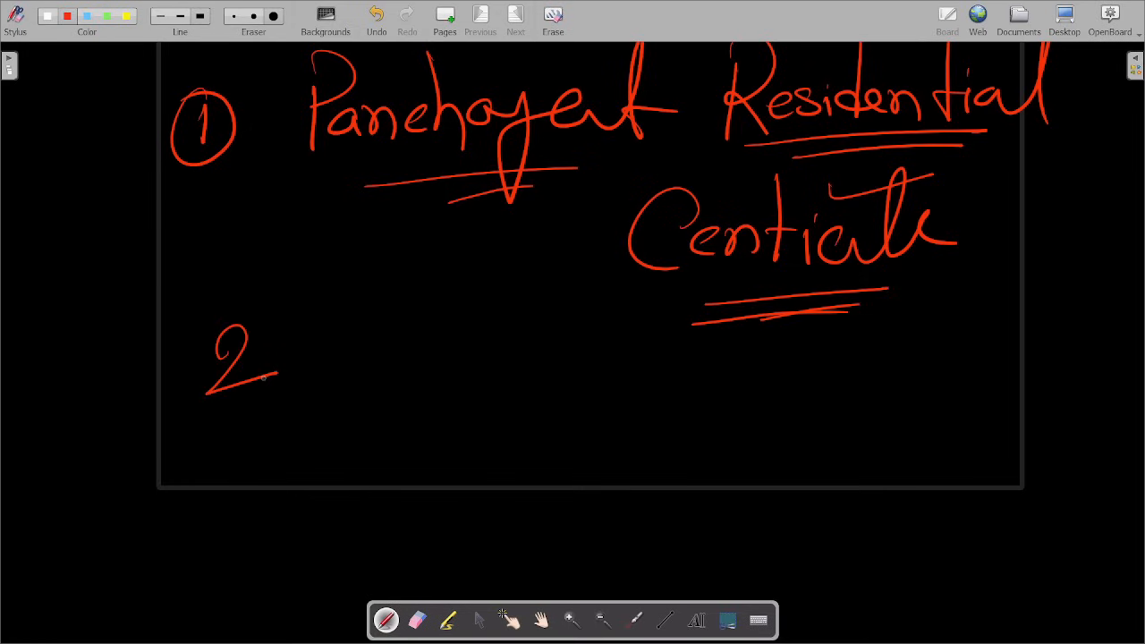
pyautogui.moveTo(190, 416)
pyautogui.mouseDown()
pyautogui.moveTo(292, 393)
pyautogui.moveTo(292, 407)
pyautogui.mouseUp()
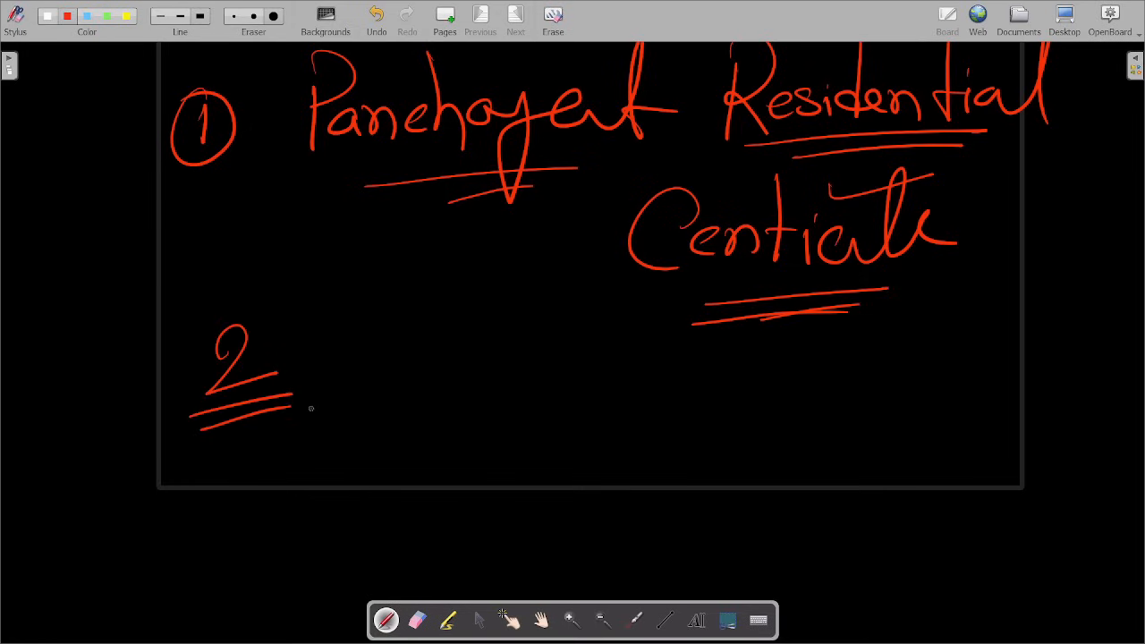
# Step: Write Performa beside the number 2 in red, underline it twice and add two check marks after it
pyautogui.moveTo(379, 333); pyautogui.dragTo(374, 403)
pyautogui.moveTo(361, 362)
pyautogui.mouseDown()
pyautogui.moveTo(431, 360)
pyautogui.moveTo(419, 386)
pyautogui.mouseUp()
pyautogui.moveTo(431, 390)
pyautogui.mouseDown()
pyautogui.moveTo(467, 367)
pyautogui.moveTo(481, 427)
pyautogui.mouseUp()
pyautogui.moveTo(494, 347); pyautogui.dragTo(556, 320)
pyautogui.moveTo(473, 373)
pyautogui.mouseDown()
pyautogui.moveTo(525, 366)
pyautogui.moveTo(530, 394)
pyautogui.mouseUp()
pyautogui.moveTo(548, 365)
pyautogui.mouseDown()
pyautogui.moveTo(557, 394)
pyautogui.moveTo(686, 407)
pyautogui.mouseUp()
pyautogui.moveTo(384, 439); pyautogui.dragTo(654, 438)
pyautogui.moveTo(450, 467); pyautogui.dragTo(630, 452)
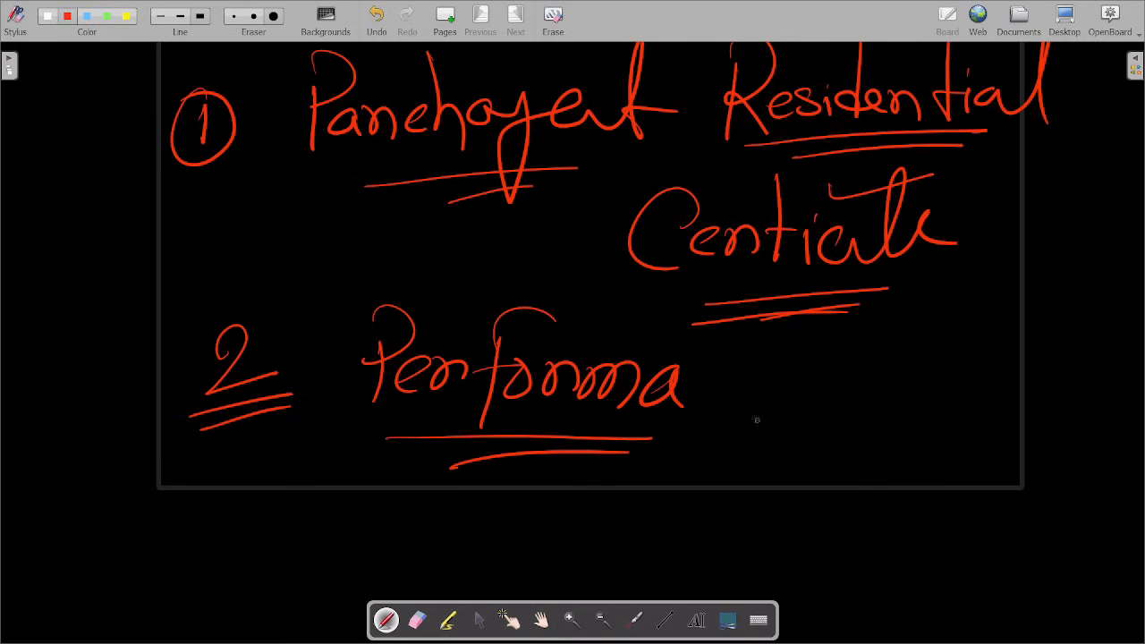
pyautogui.moveTo(758, 407); pyautogui.dragTo(881, 407)
pyautogui.moveTo(703, 389); pyautogui.dragTo(825, 365)
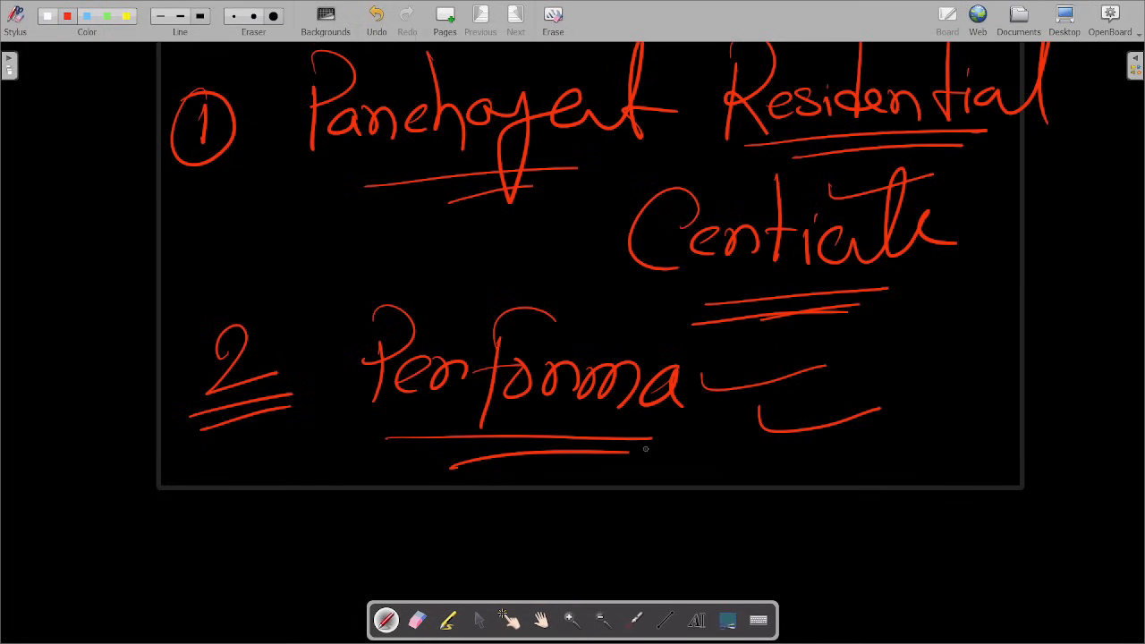